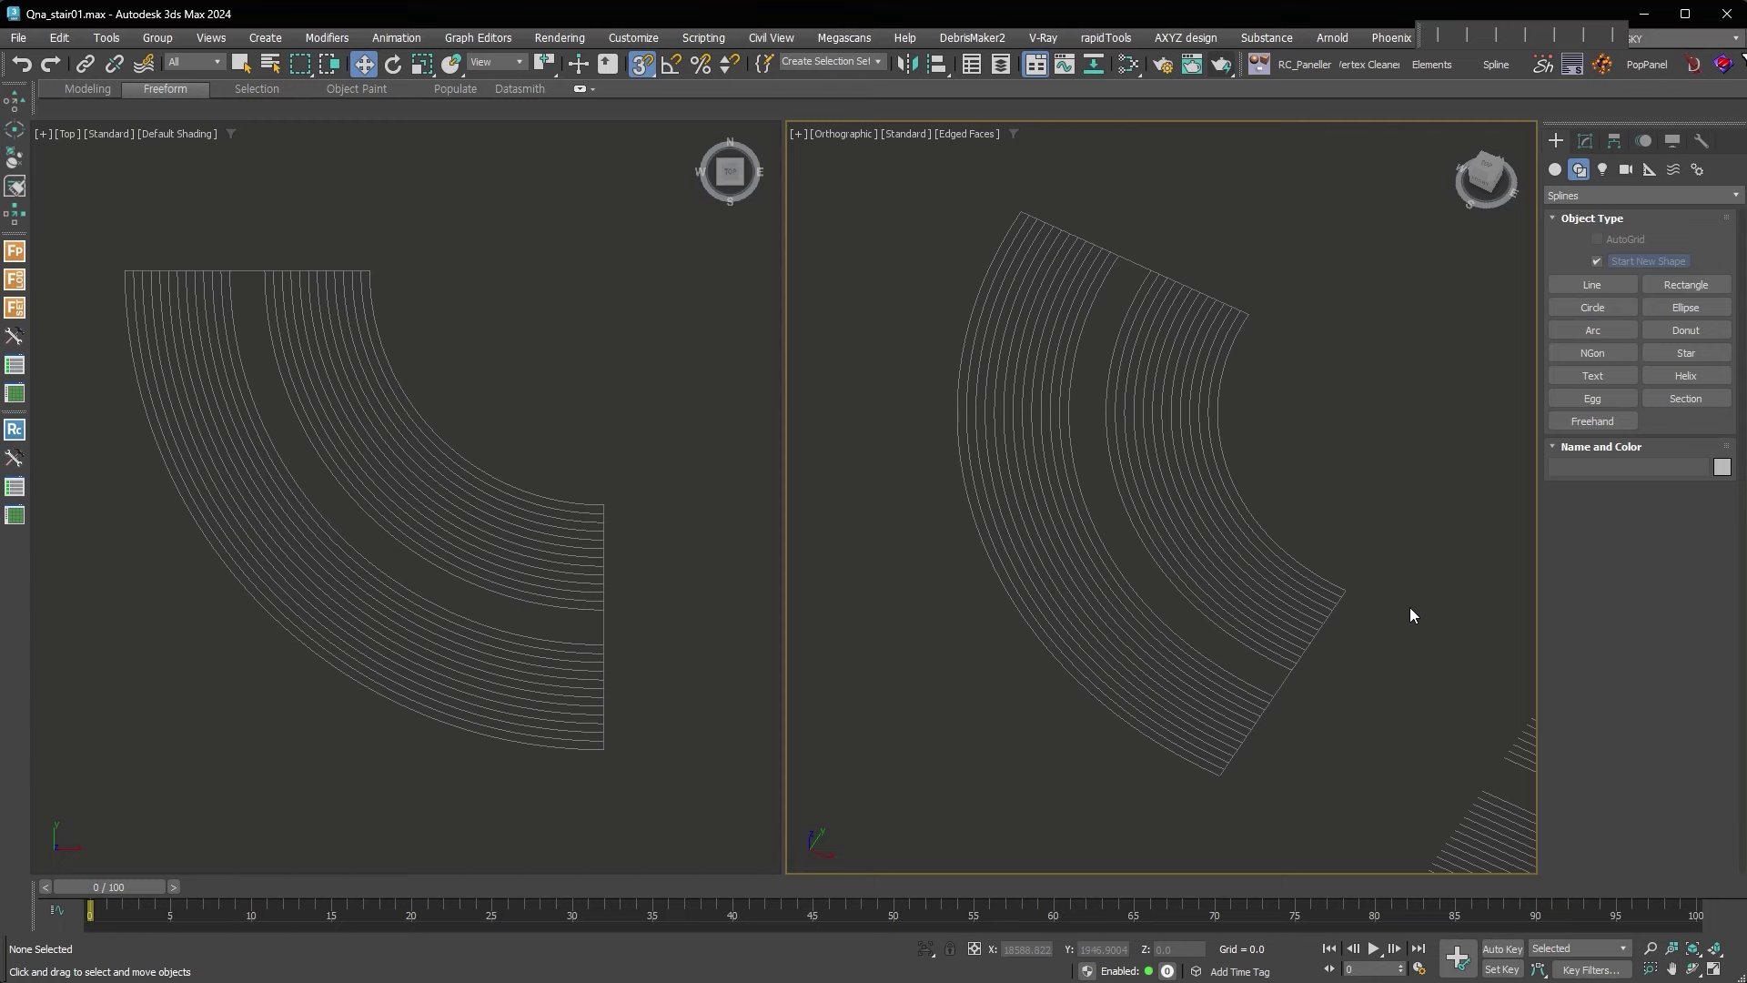
Launch the CADStair script from the quad menu and center its dialog
right_click(1321, 455)
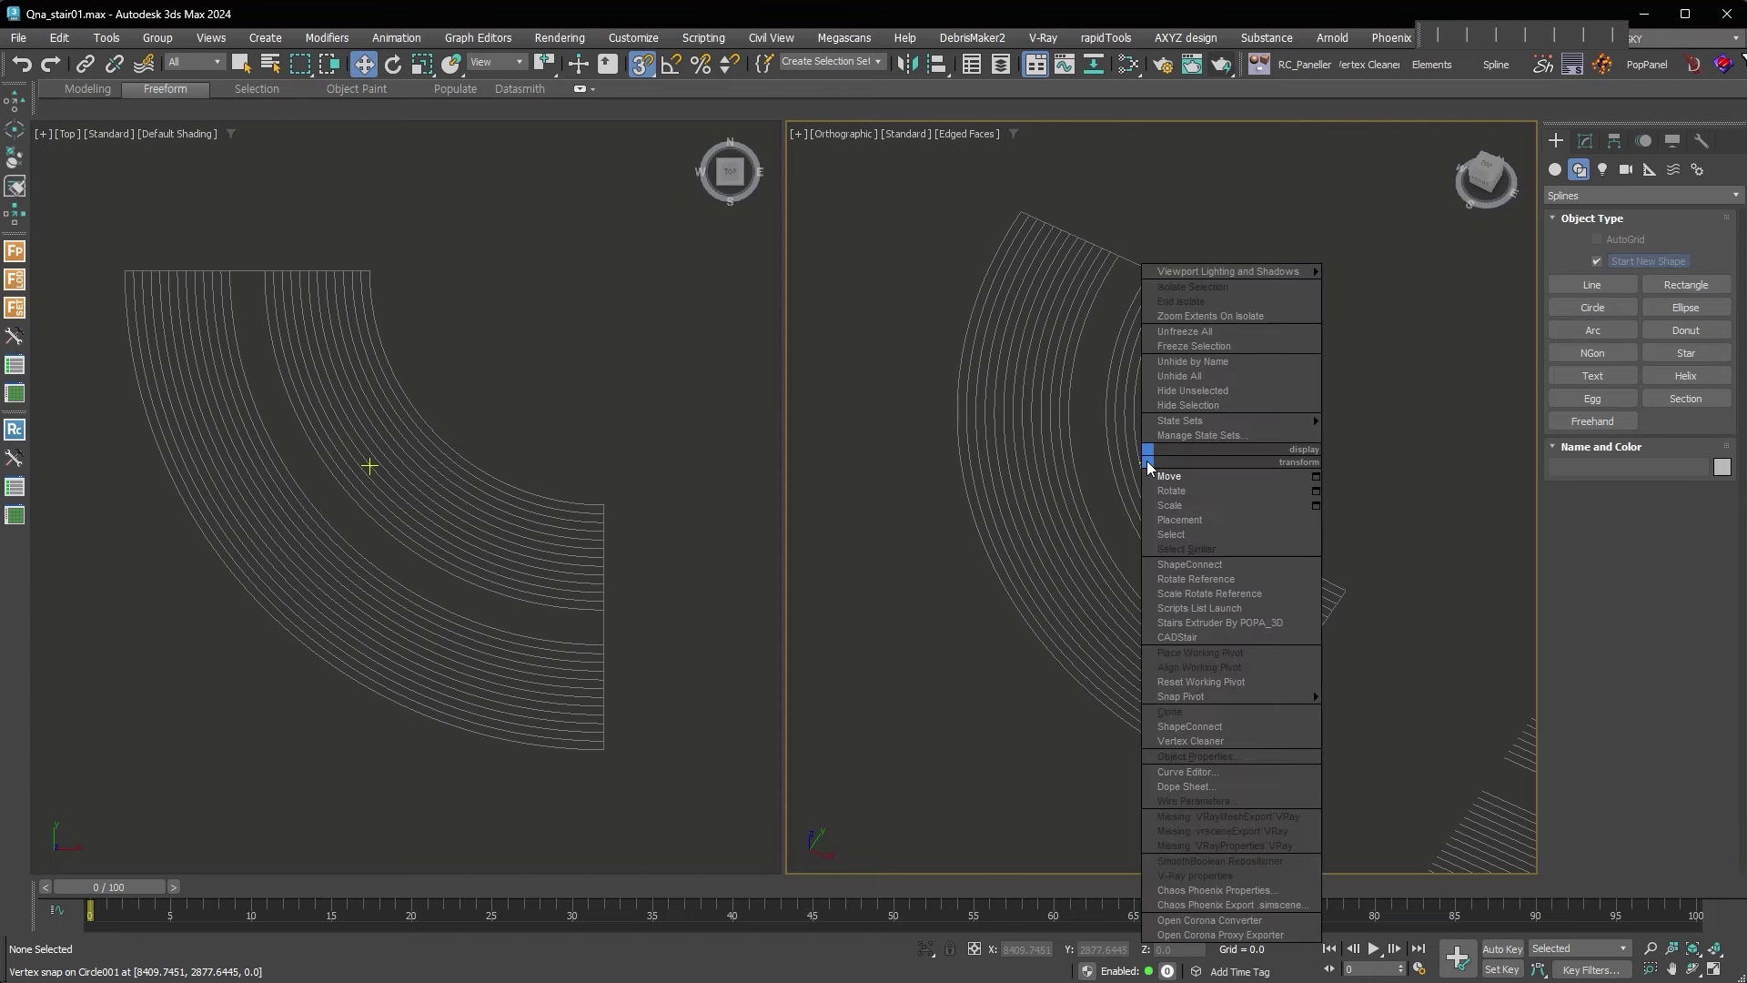
click(1211, 637)
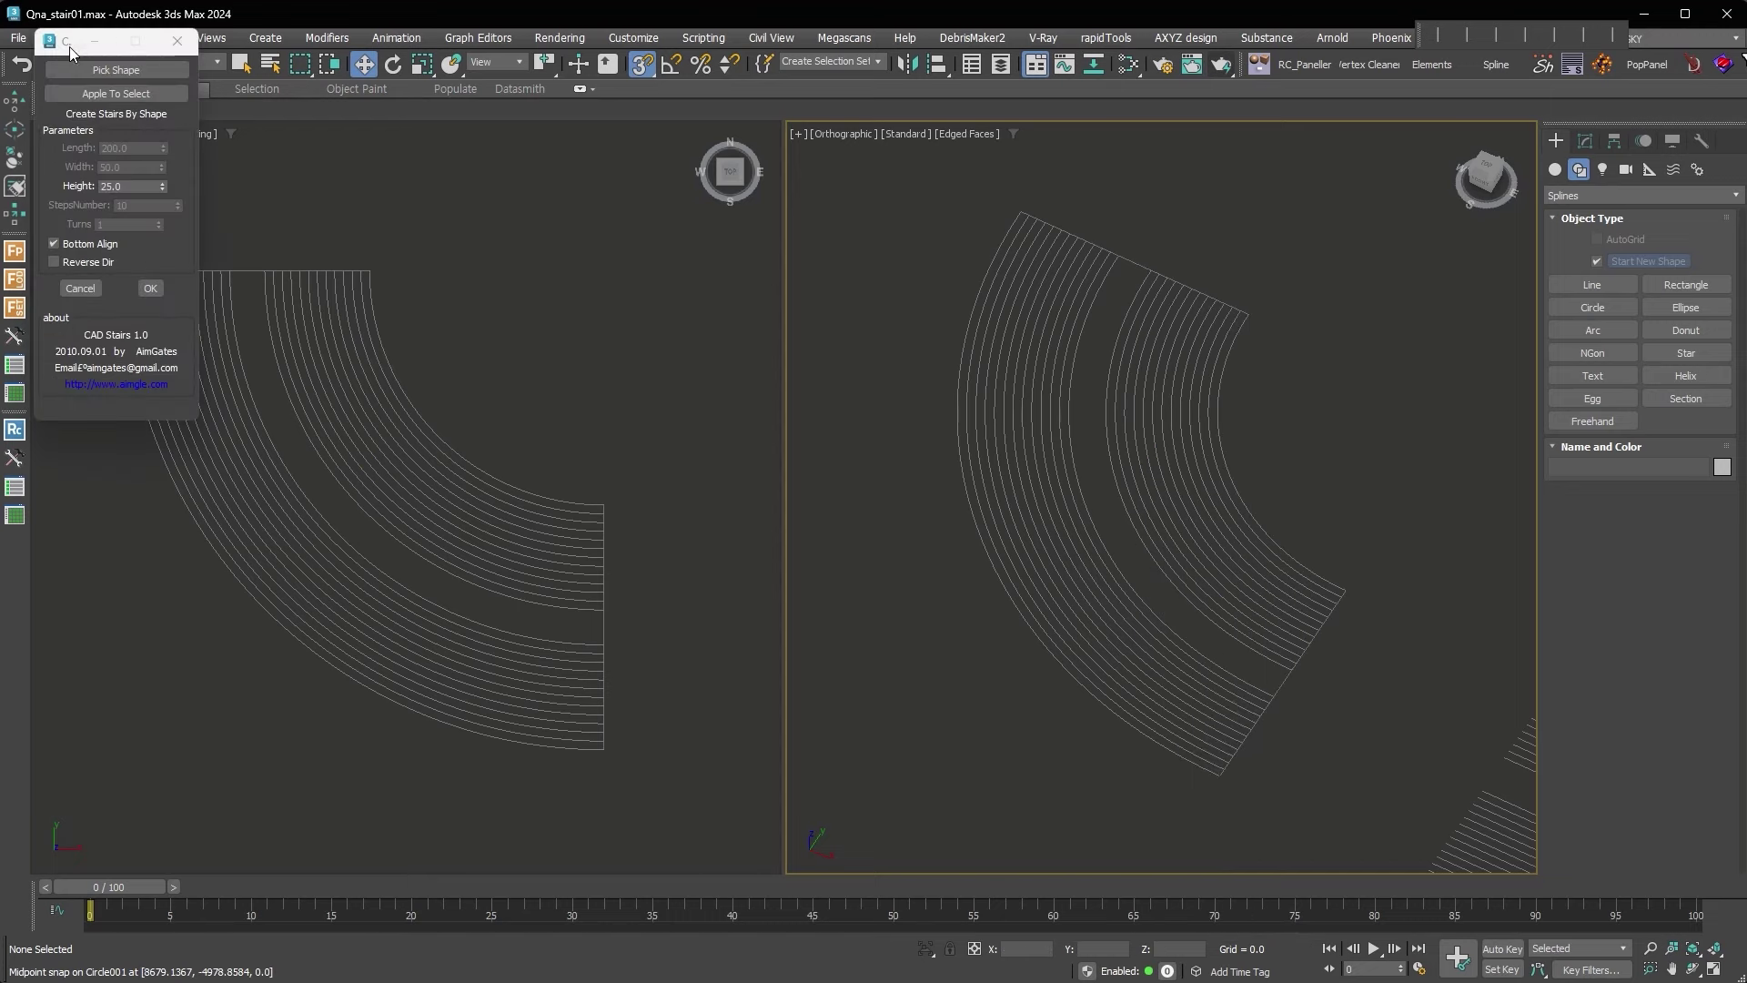
drag(69, 47, 695, 319)
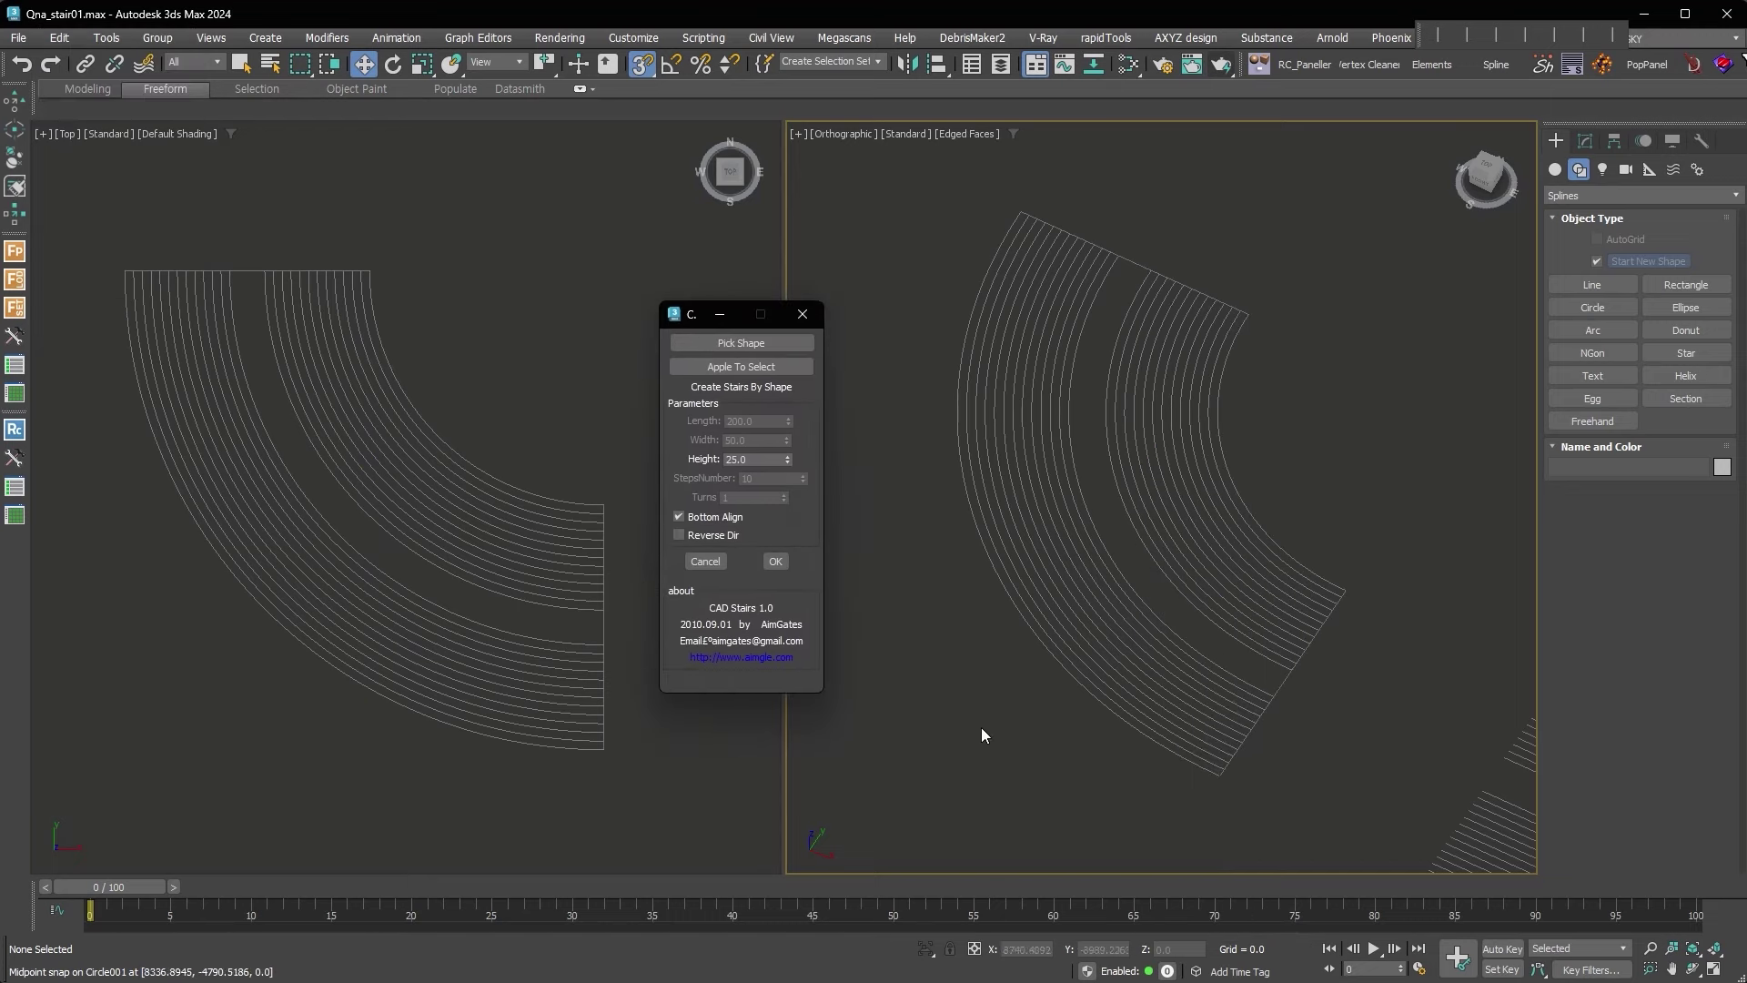
Select the curved spline Circle001 and bring up its modify settings
click(1265, 673)
alt+middle_drag(1314, 740, 1217, 623)
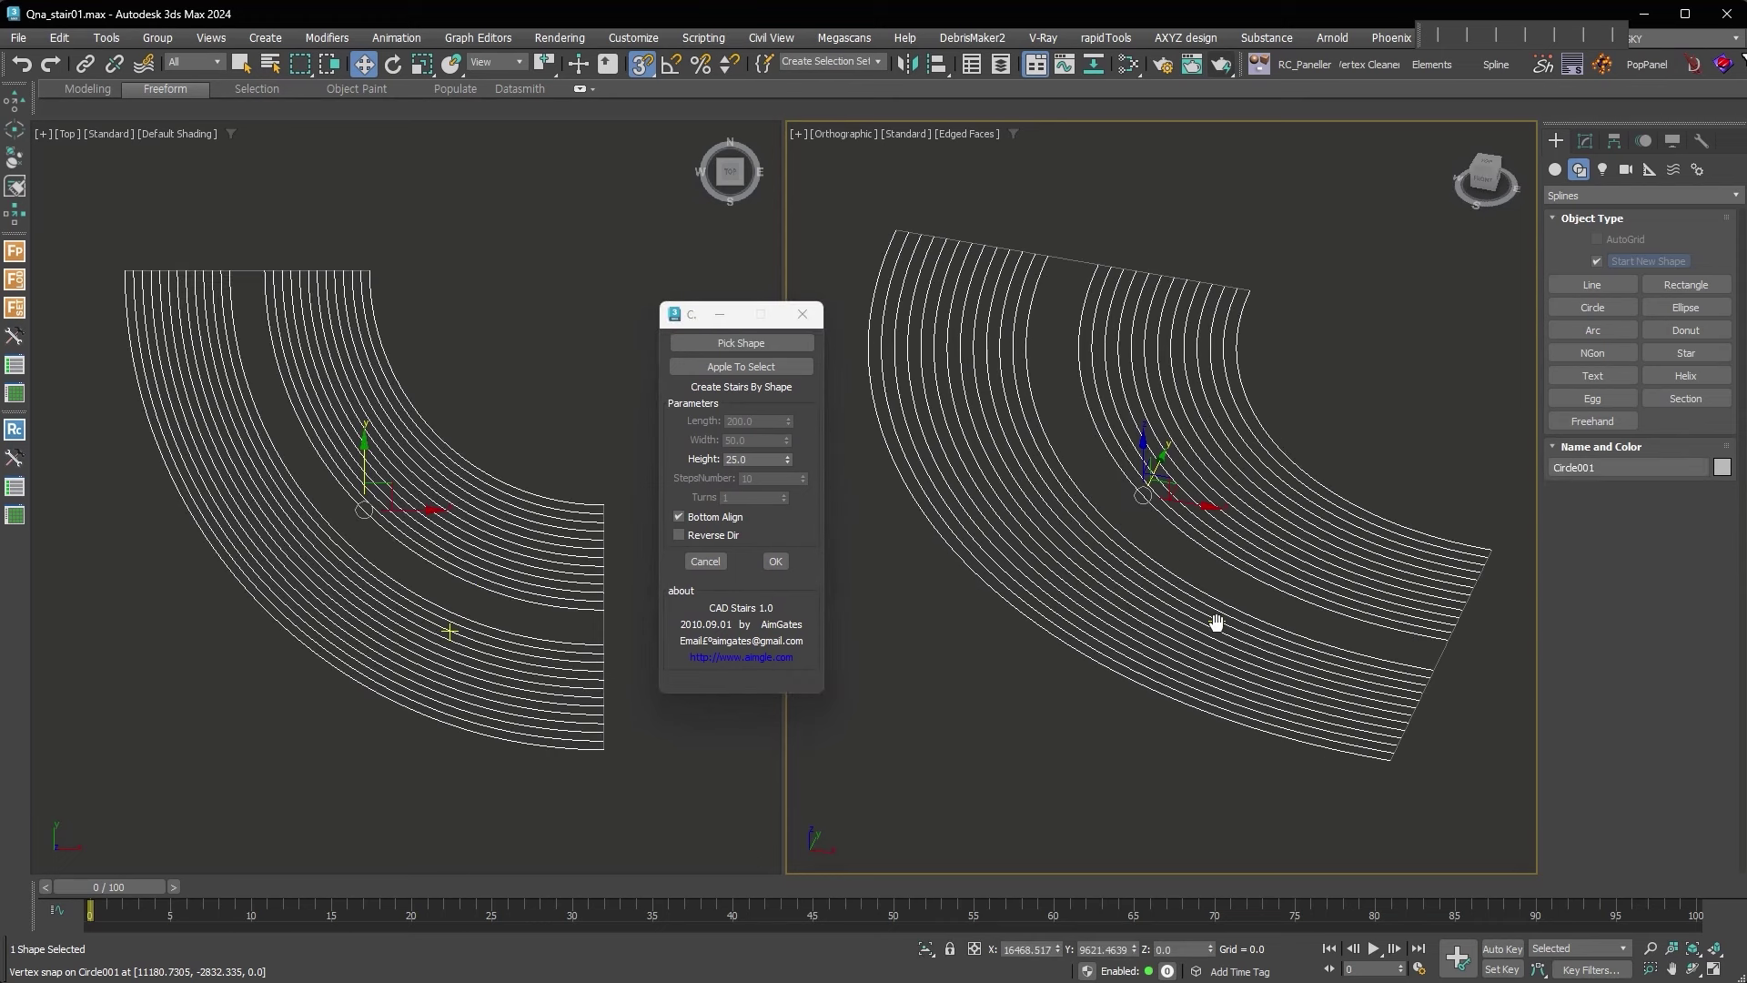
click(1586, 140)
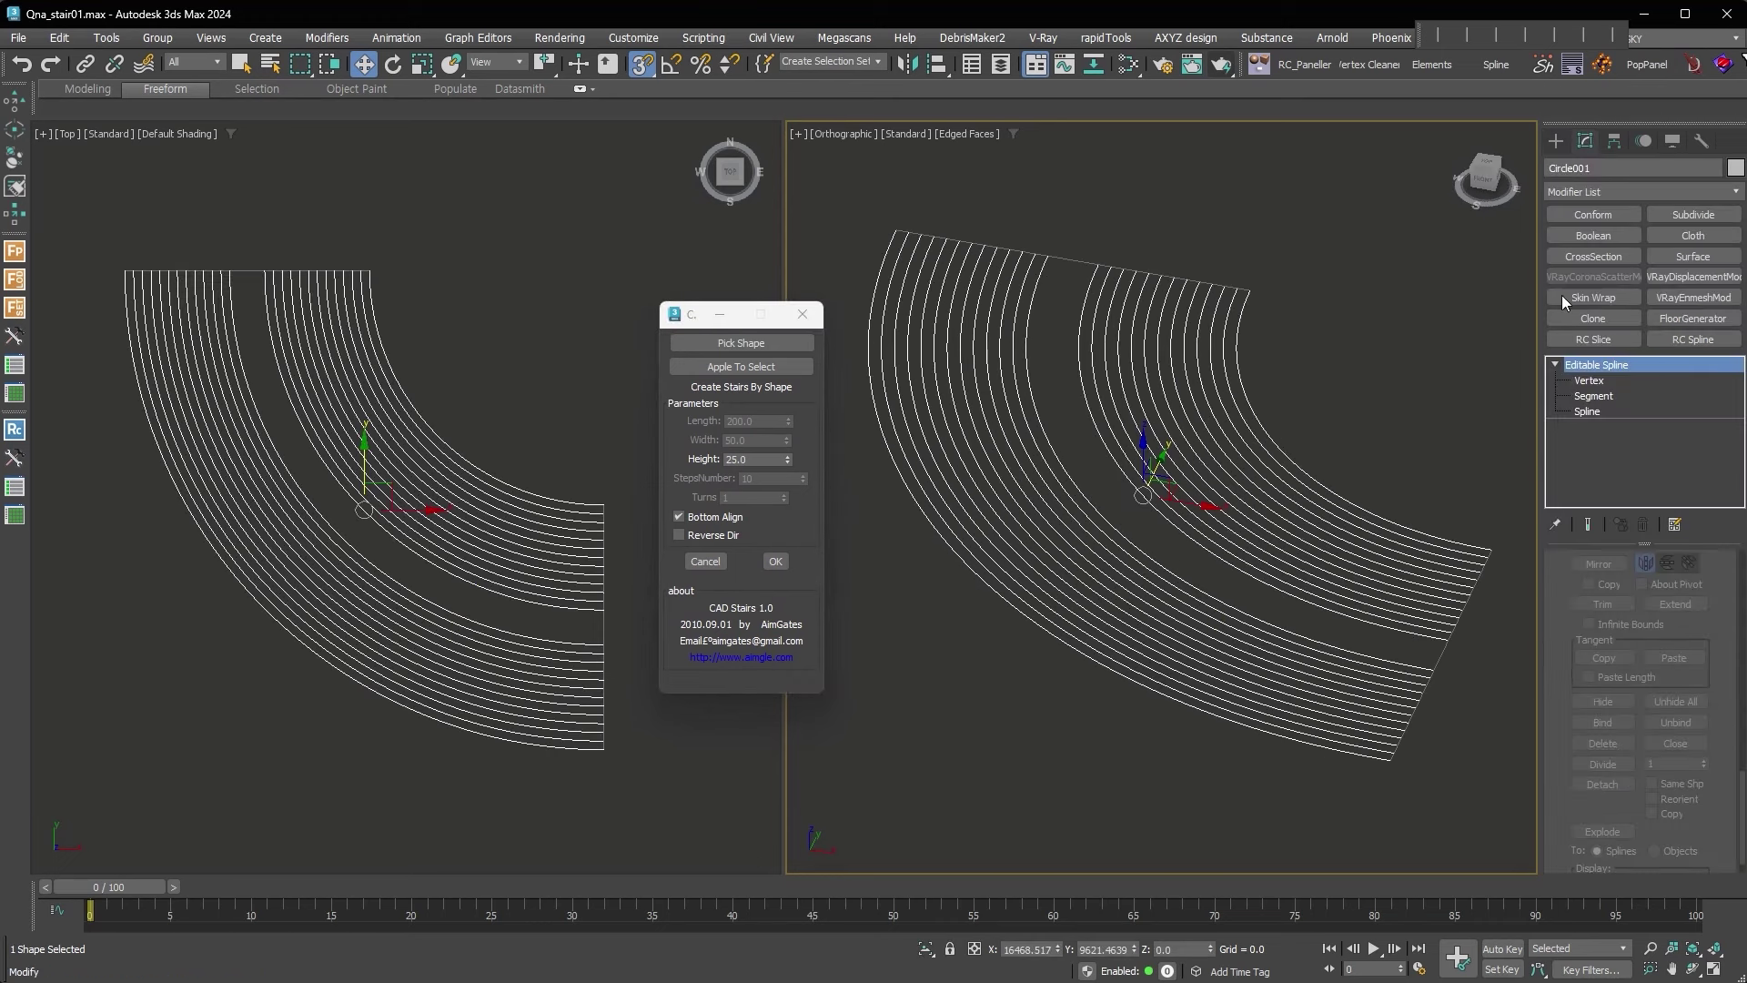
Set every vertex of Circle001 to Smooth, then return to Editable Spline level
click(1589, 381)
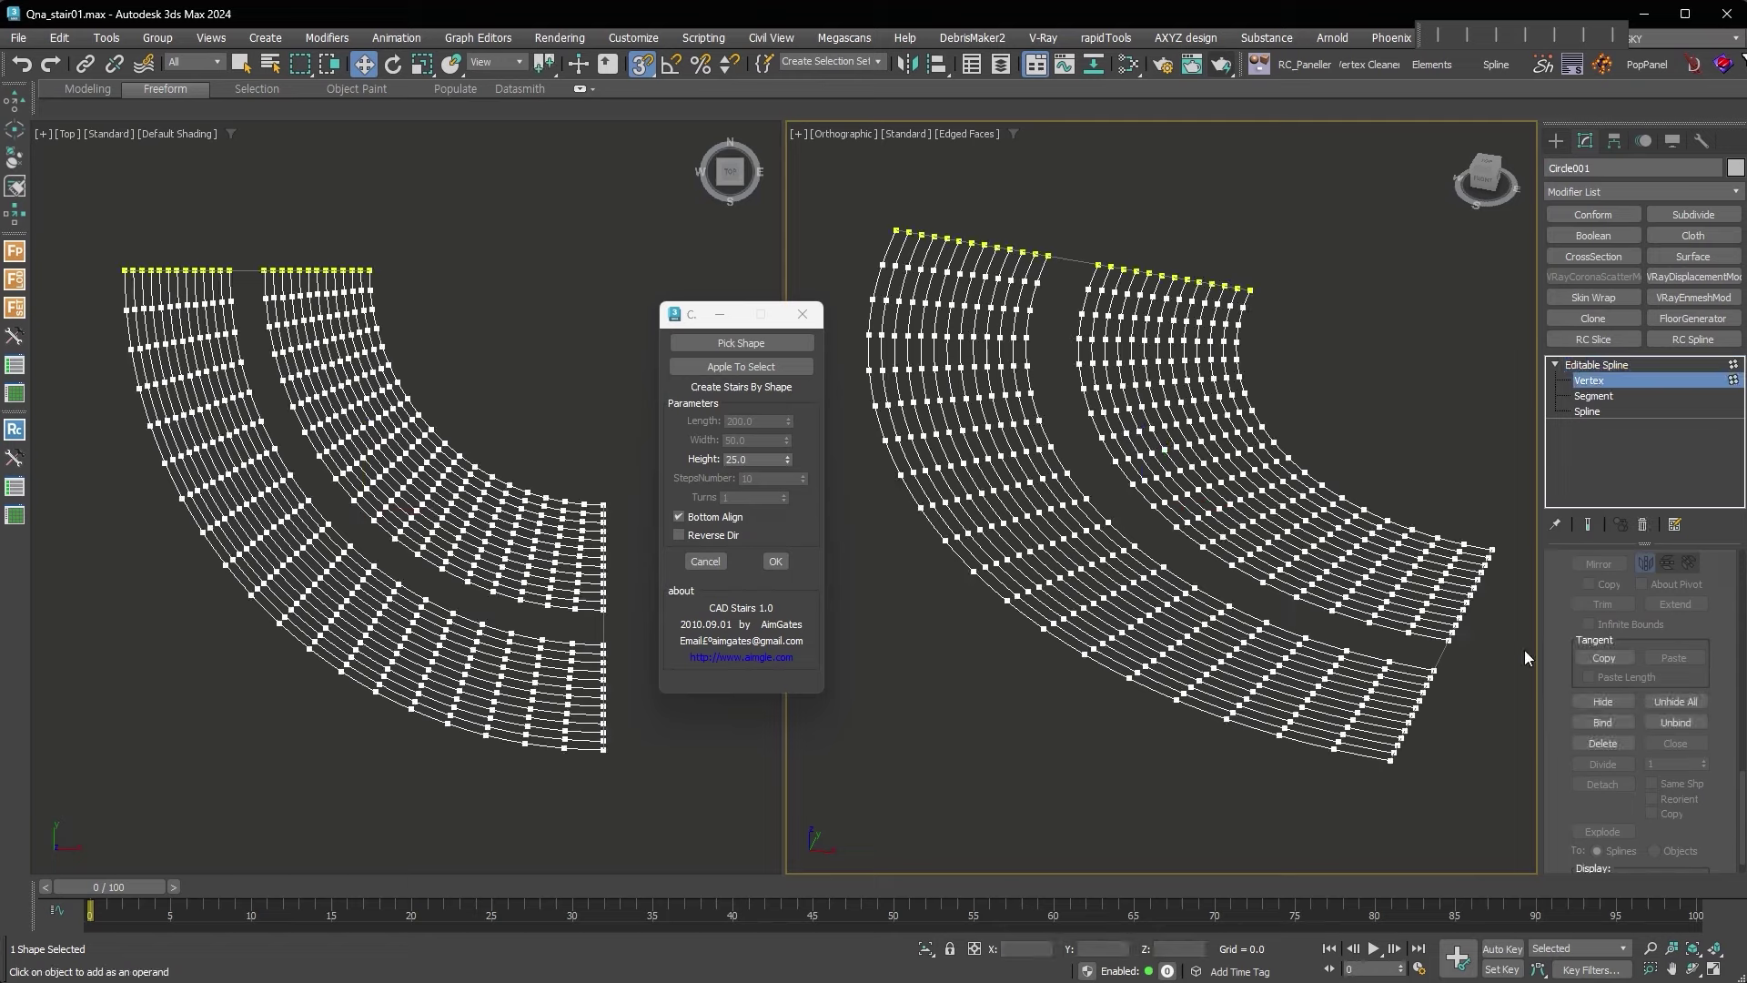
scroll(1484, 701, up, 2)
middle_drag(1454, 783, 1437, 757)
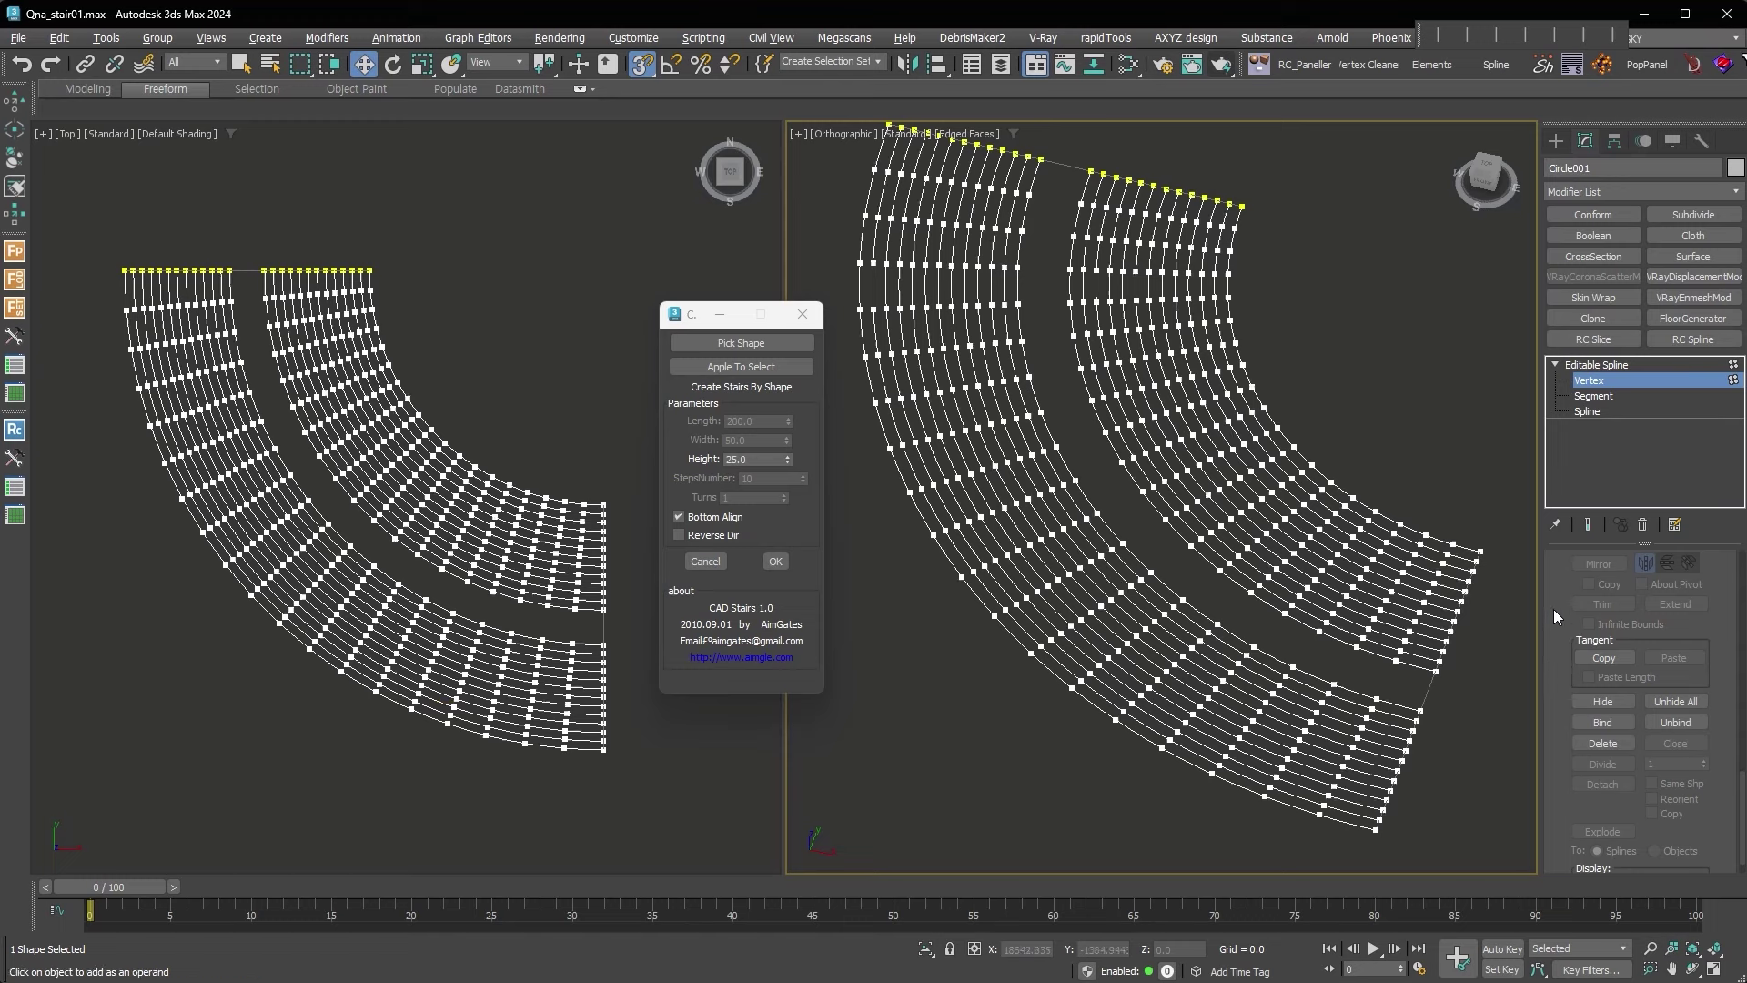
key(ctrl+a)
right_click(1432, 667)
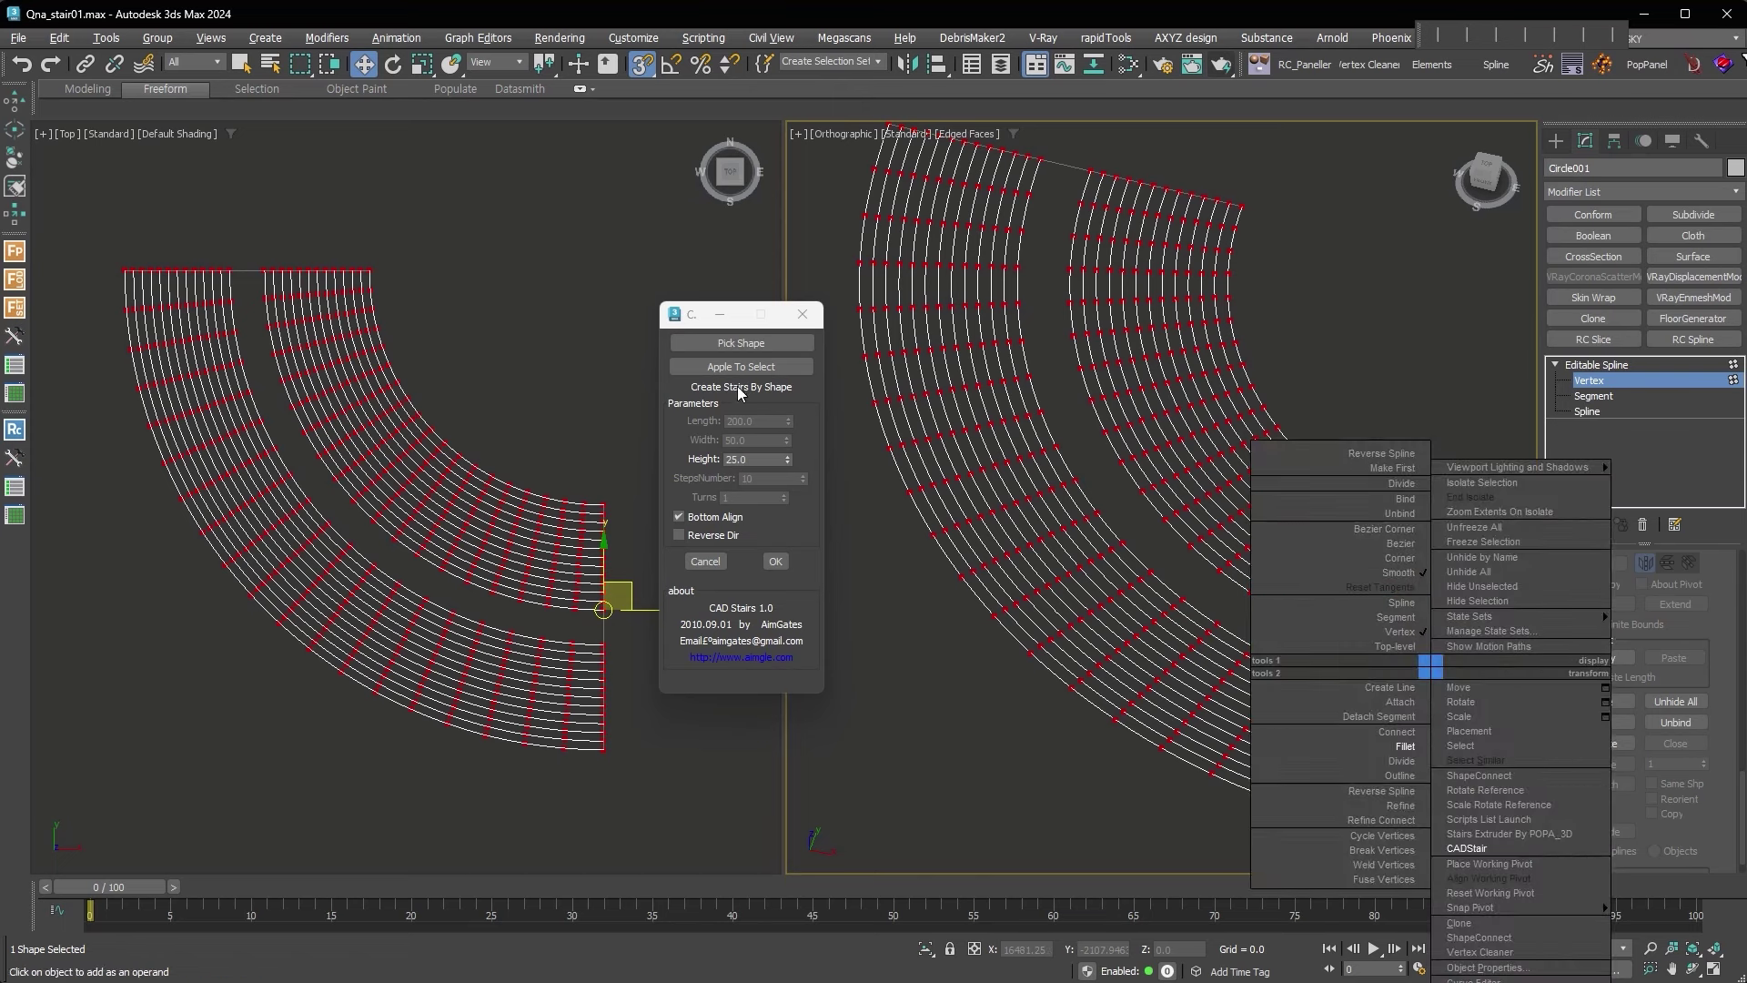
click(1401, 573)
click(1422, 707)
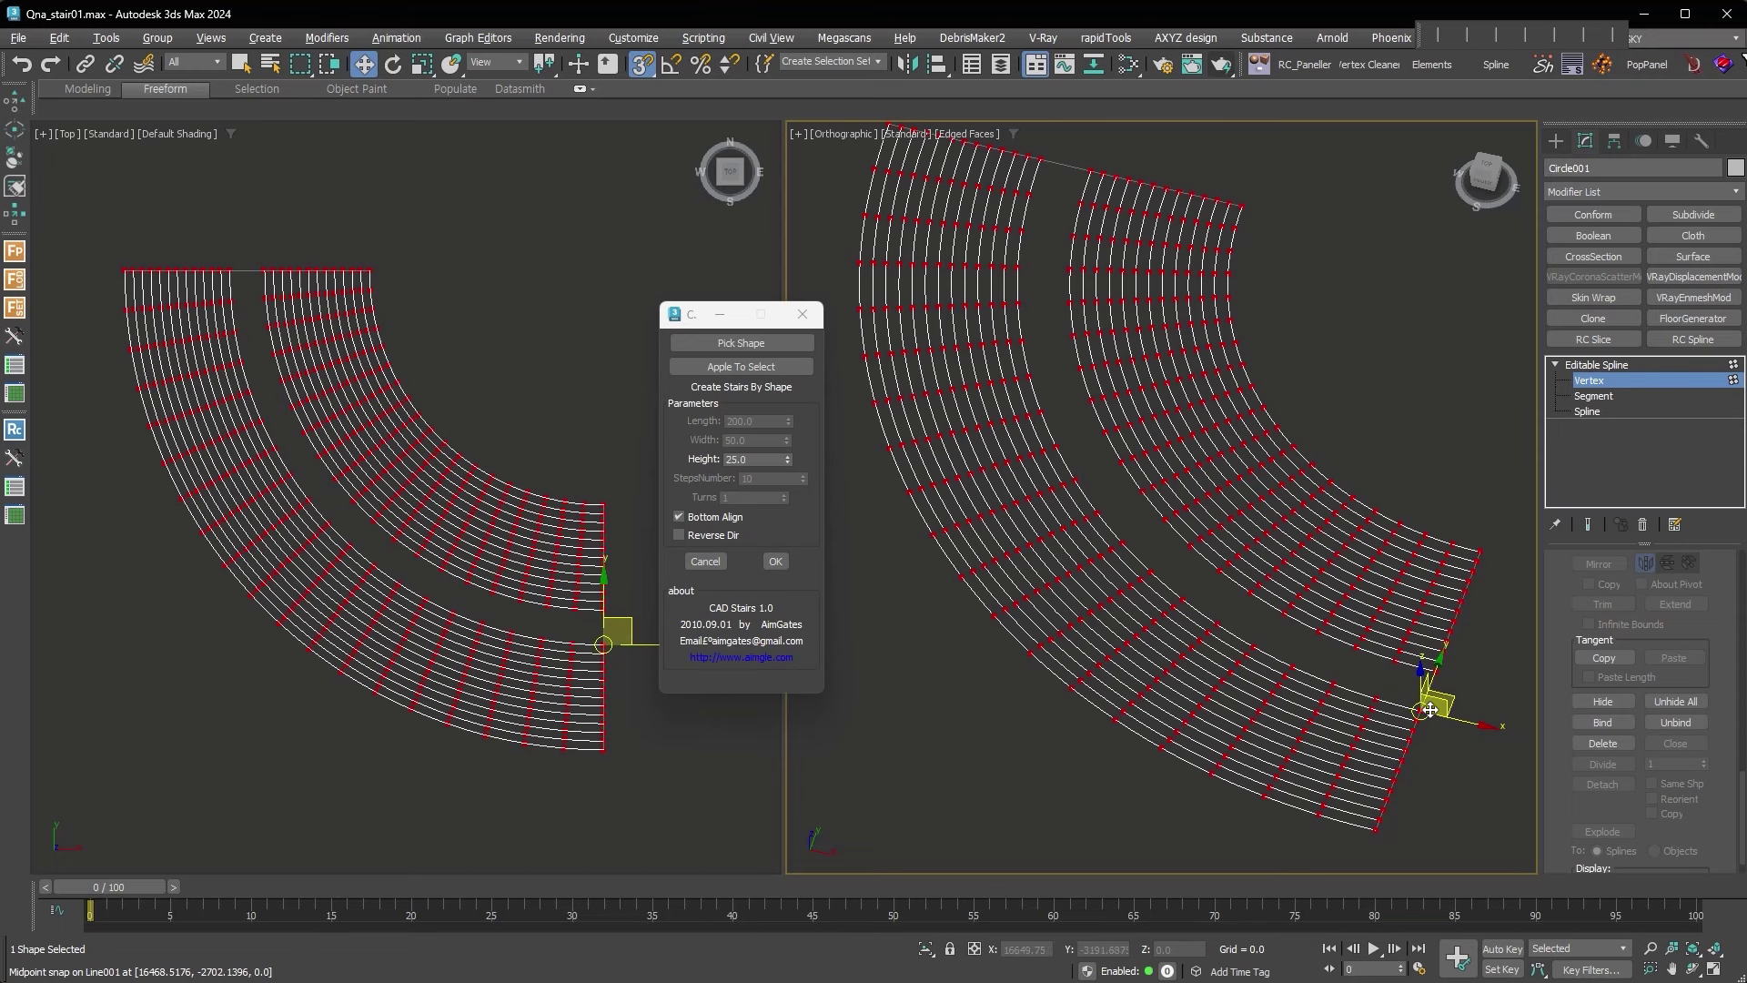
drag(1429, 710, 1131, 755)
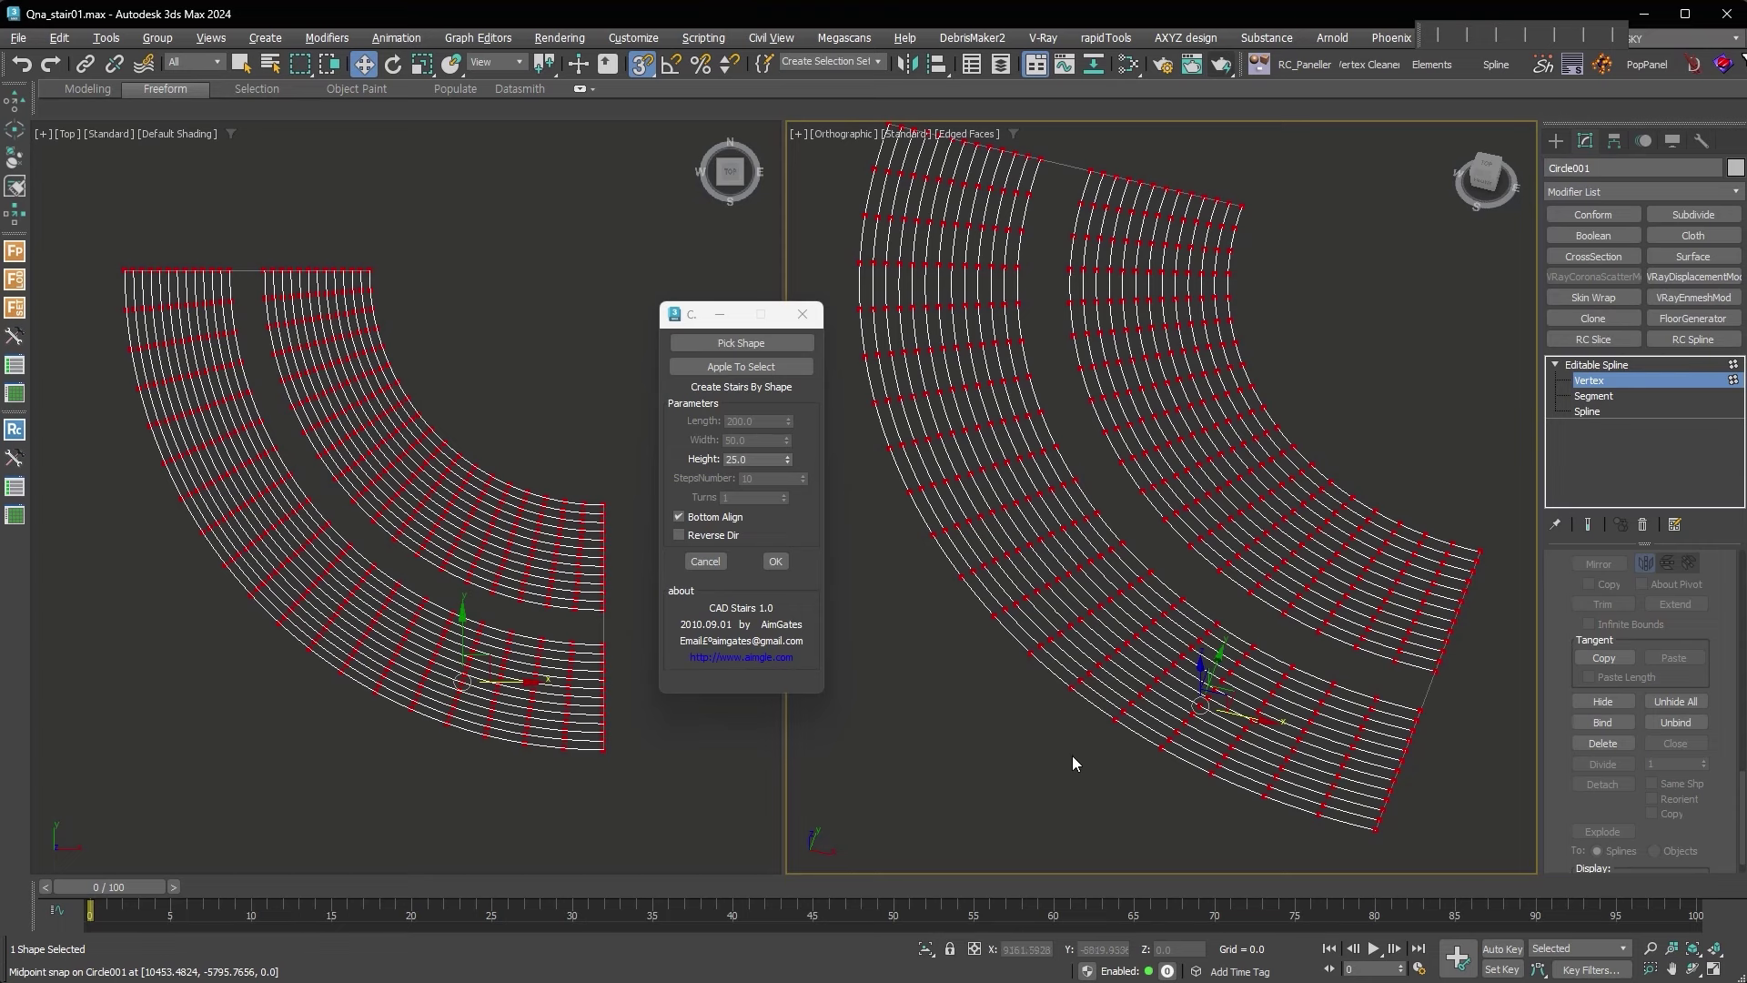
drag(1201, 701, 1353, 496)
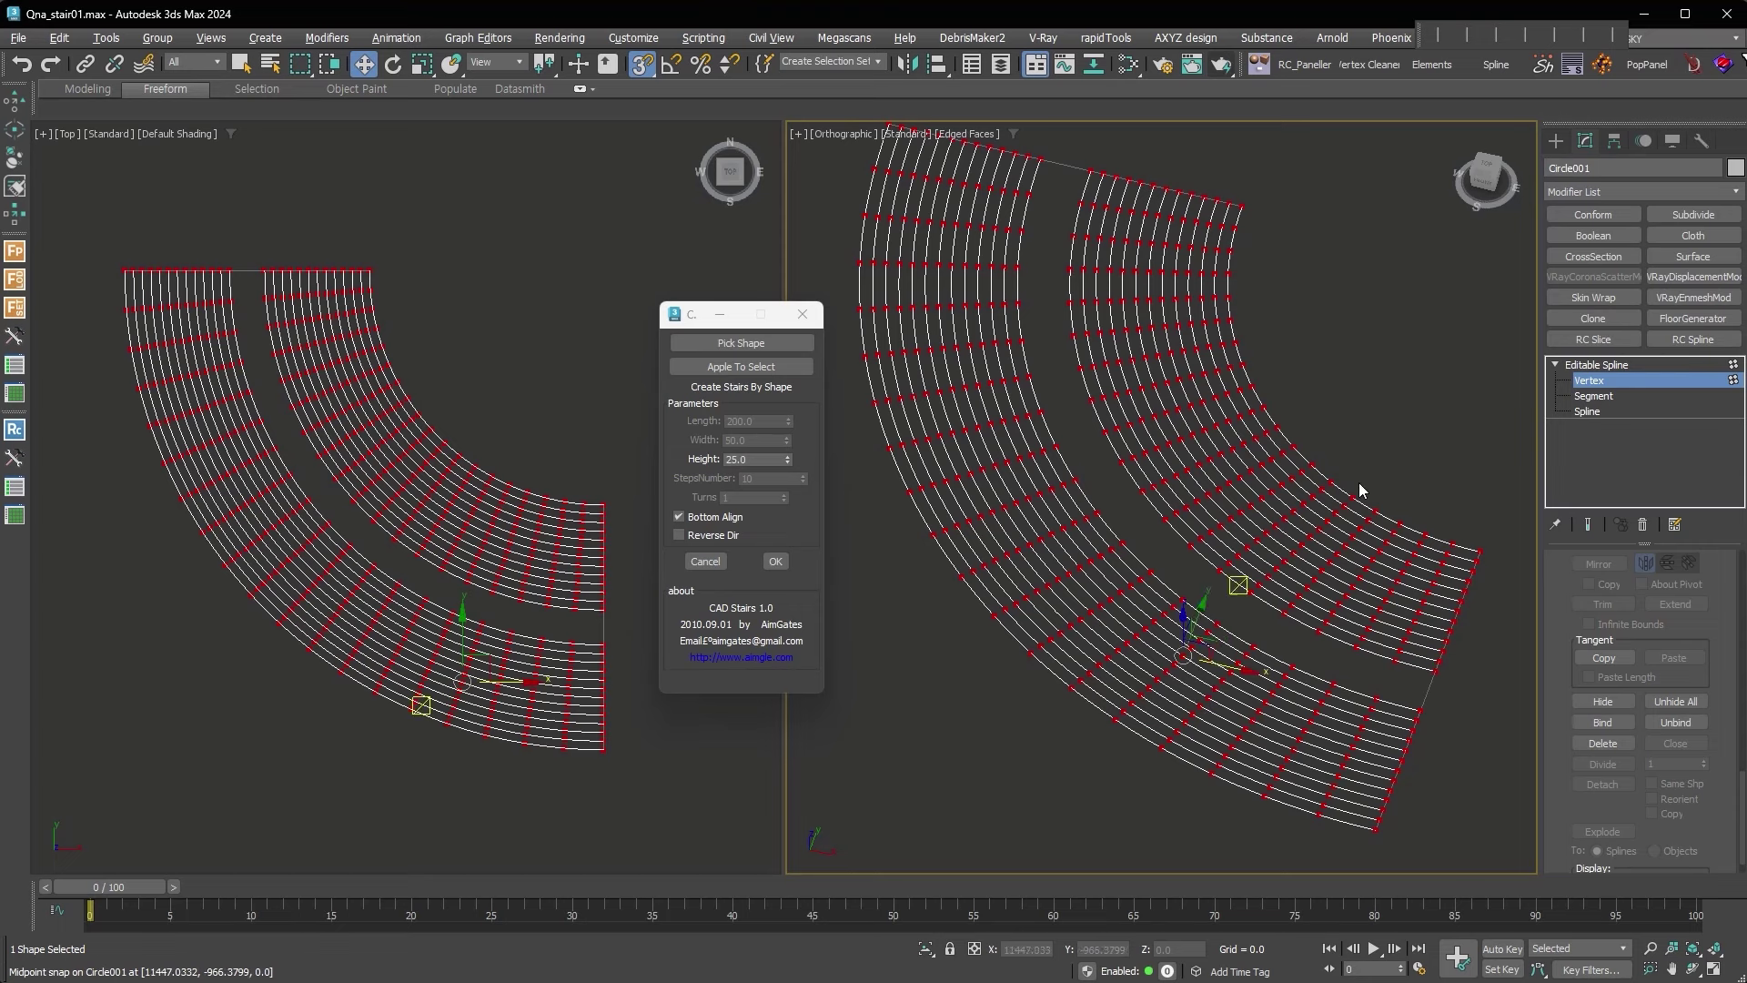
click(1625, 380)
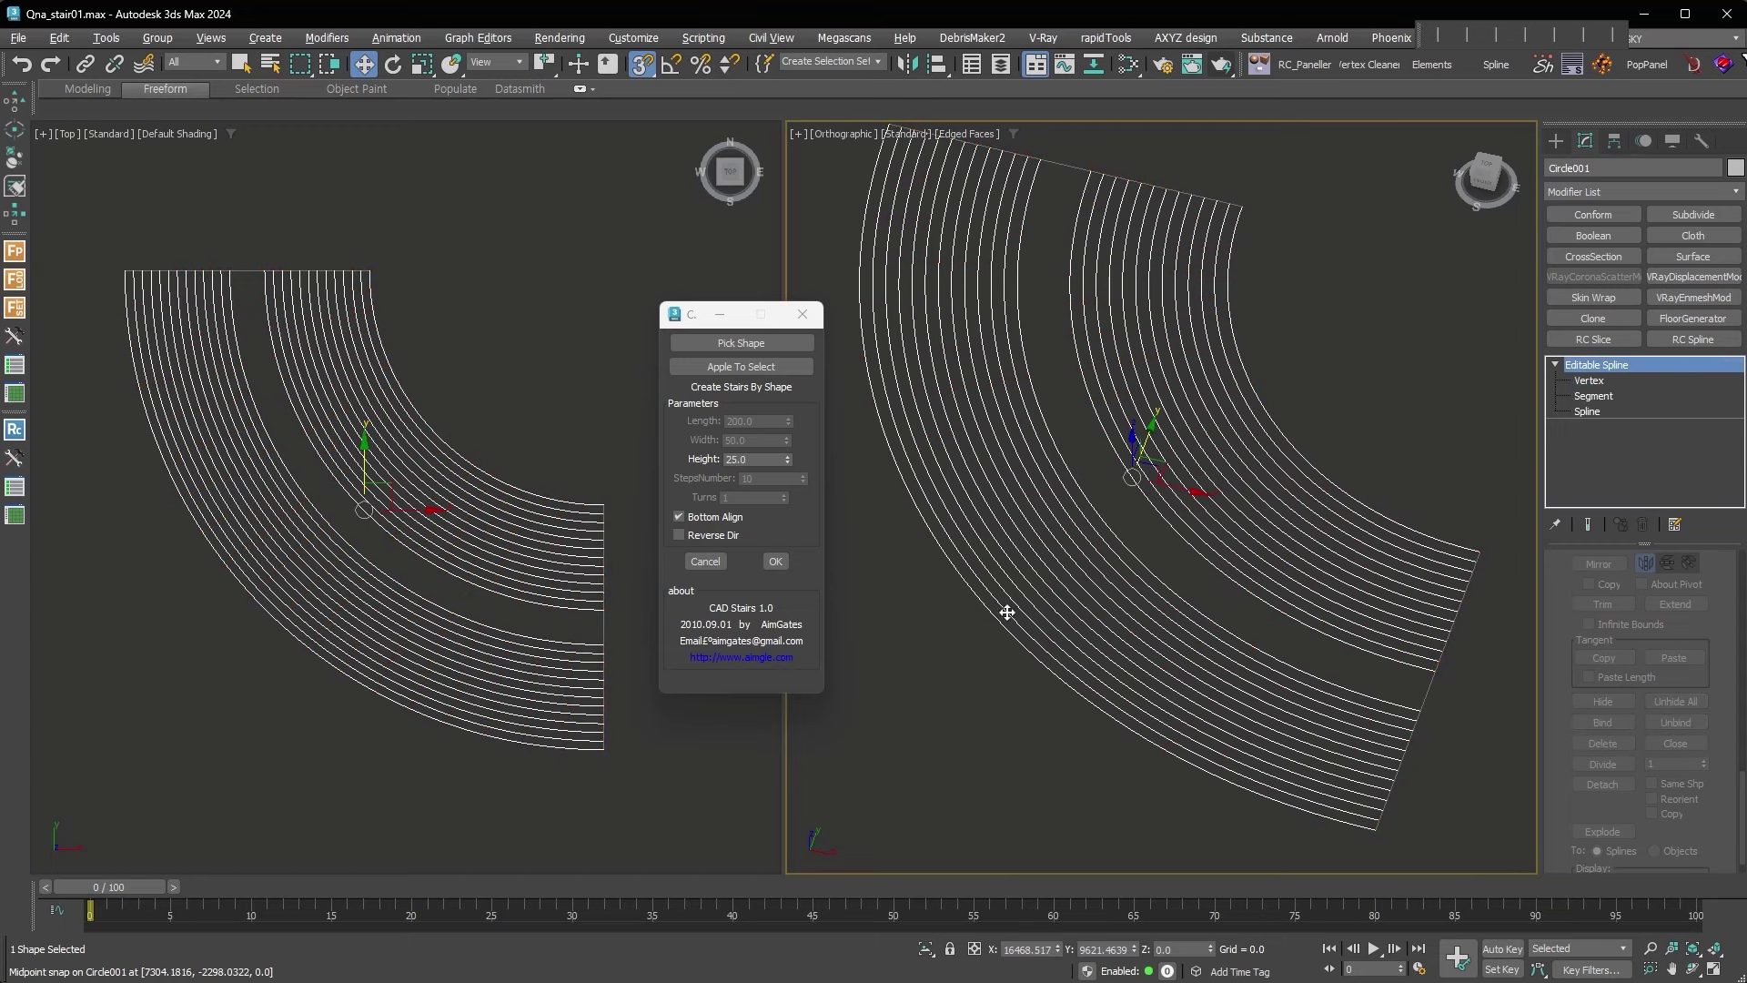
Generate a stair from Circle001 with Height 150 and Reverse Dir on
click(775, 344)
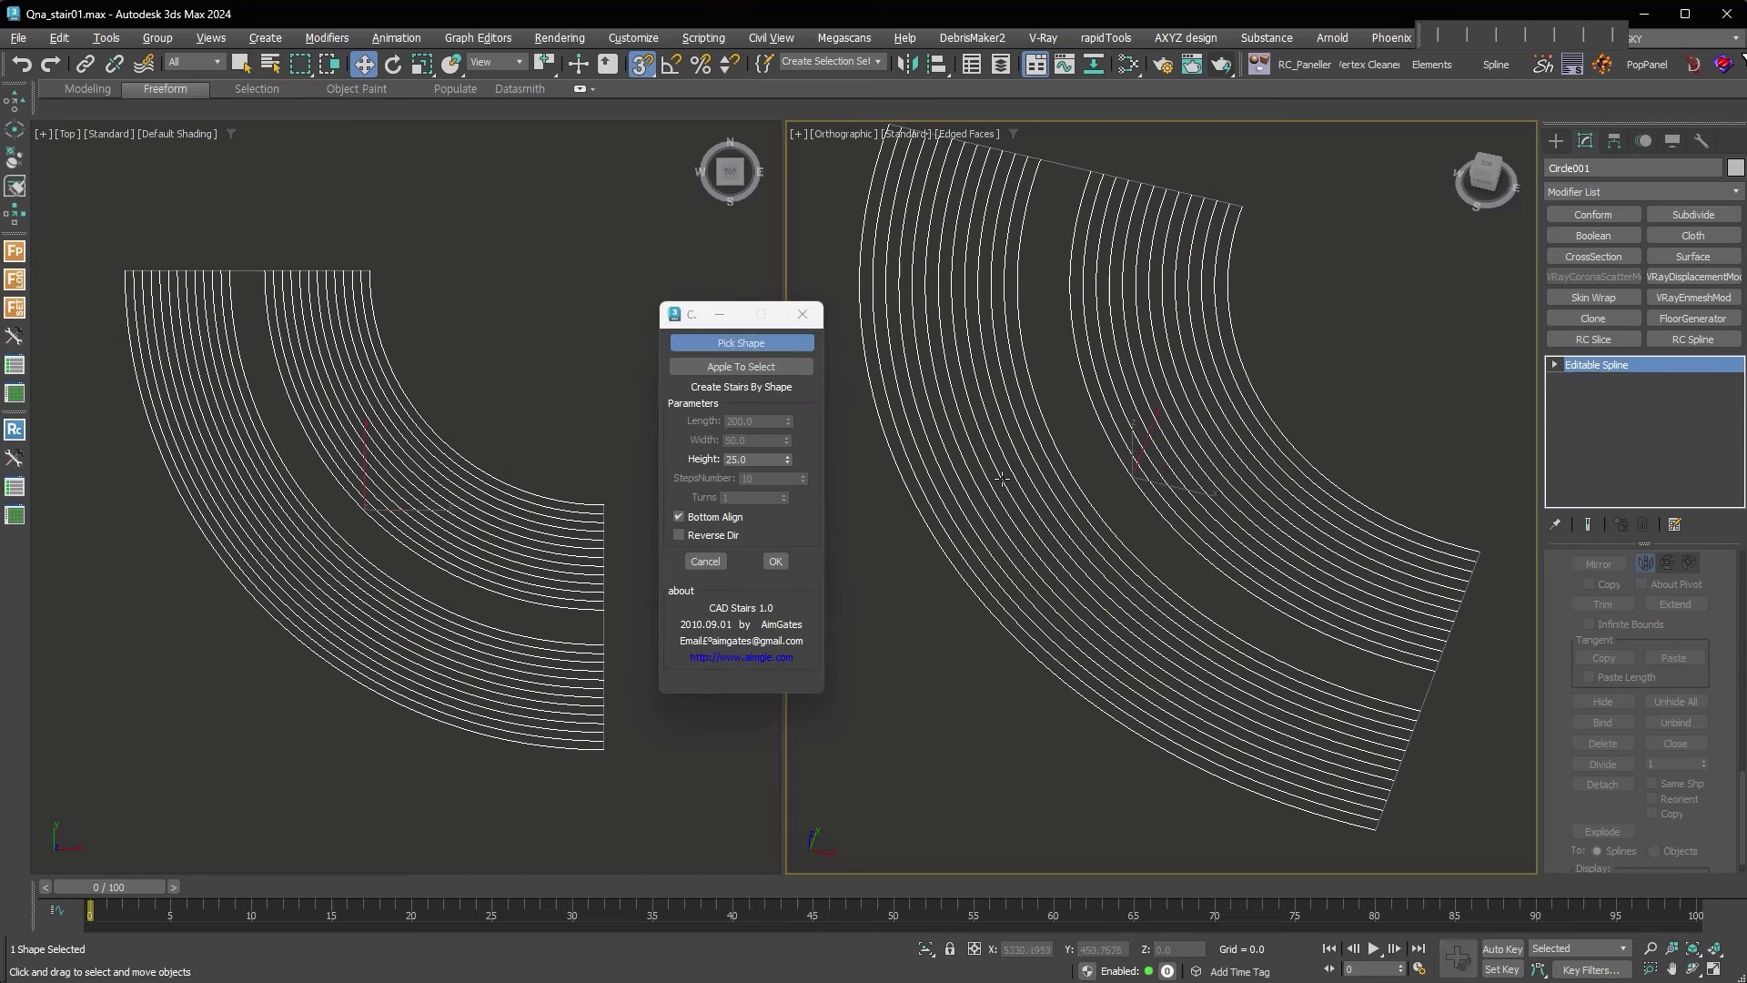
text(150)
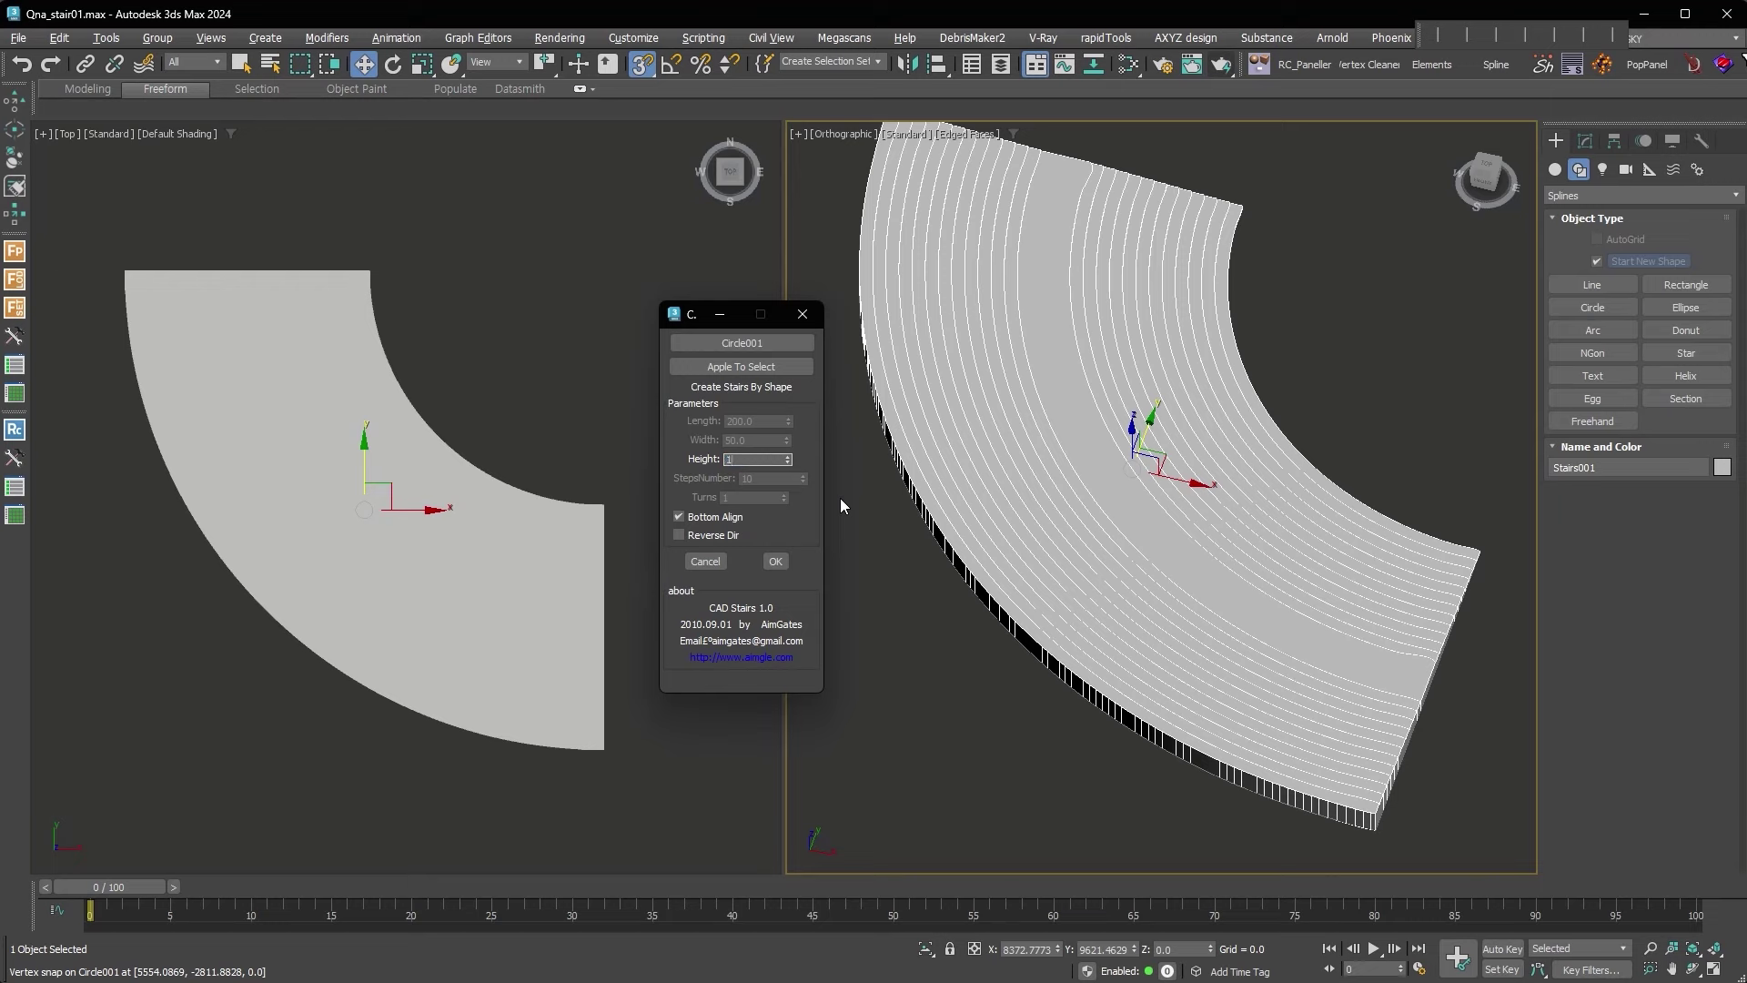
key(Return)
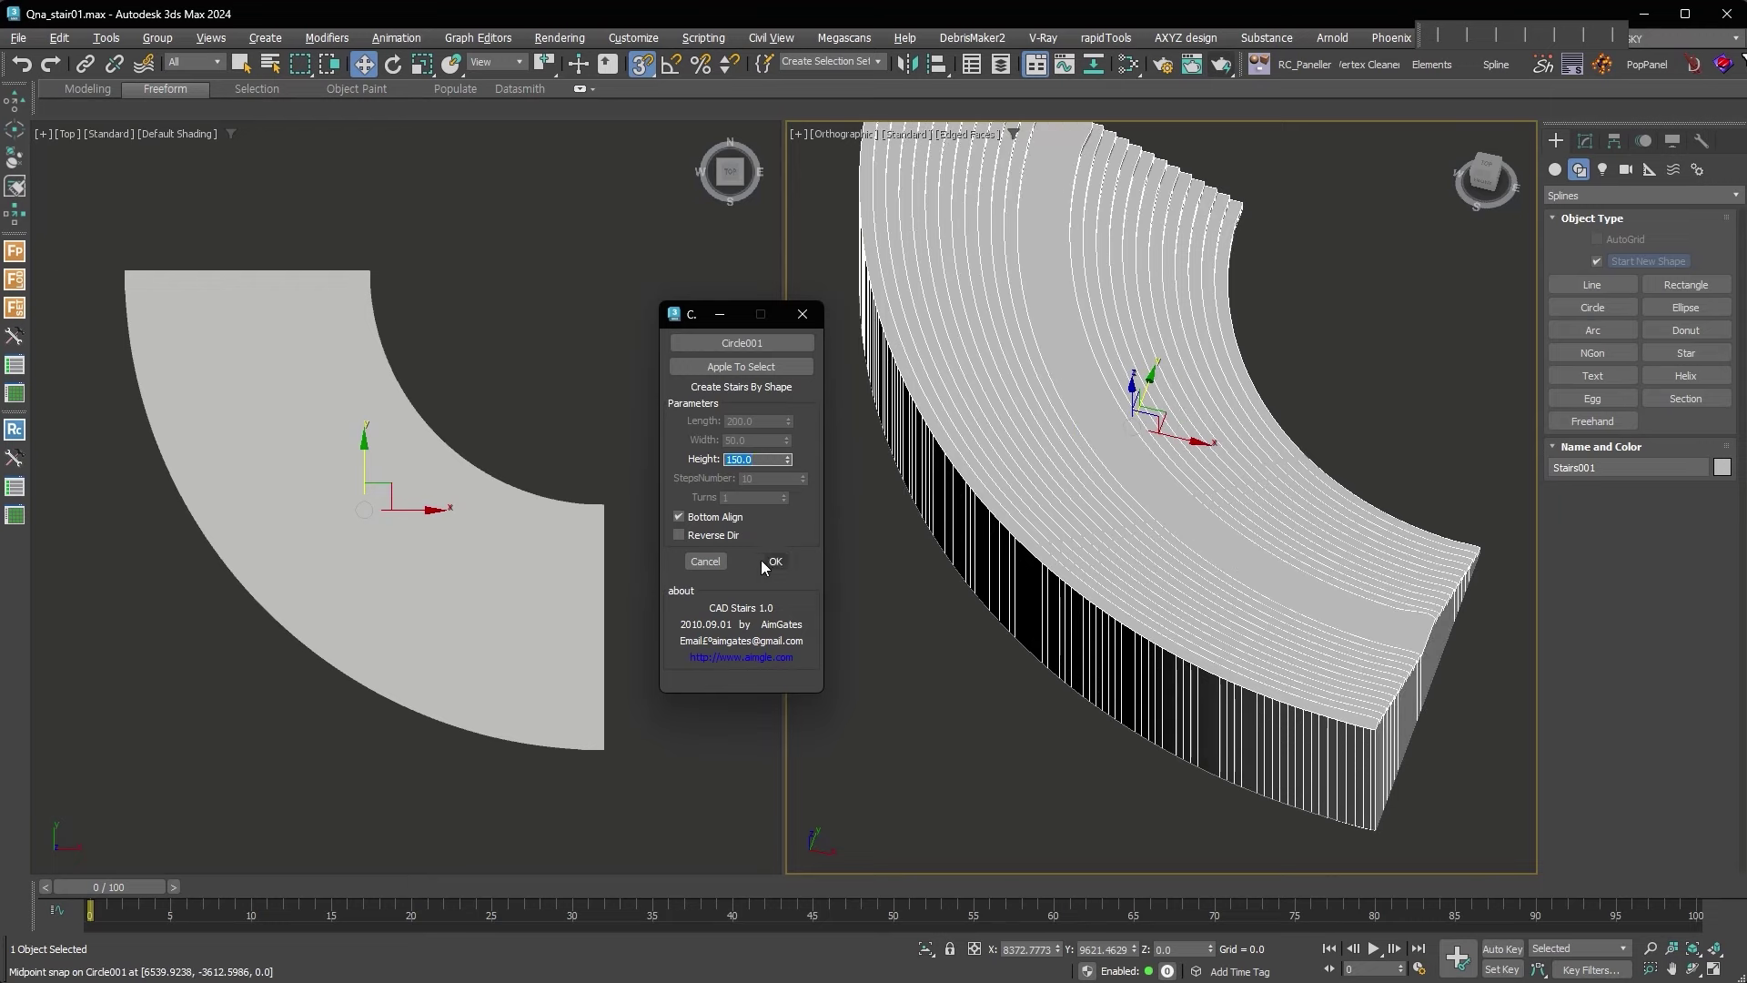
click(699, 536)
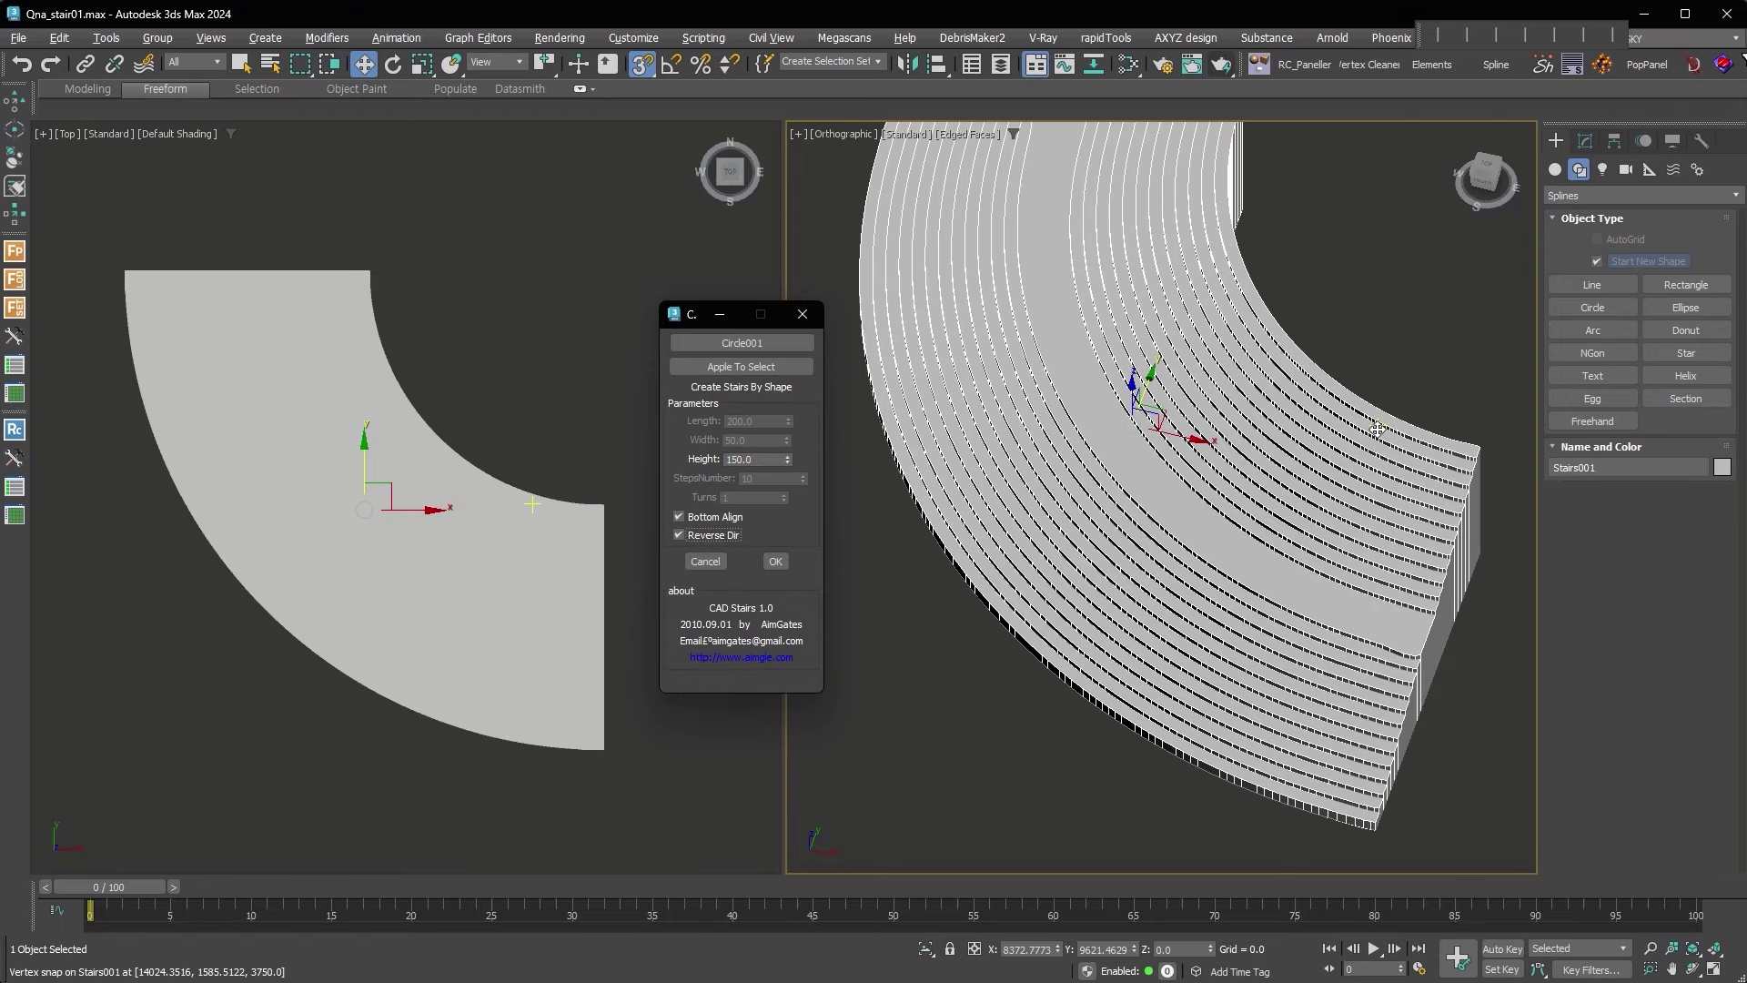
Zoom in to inspect the curved stair, then undo it
scroll(1362, 620, up, 2)
scroll(1346, 573, up, 3)
scroll(1347, 585, up, 2)
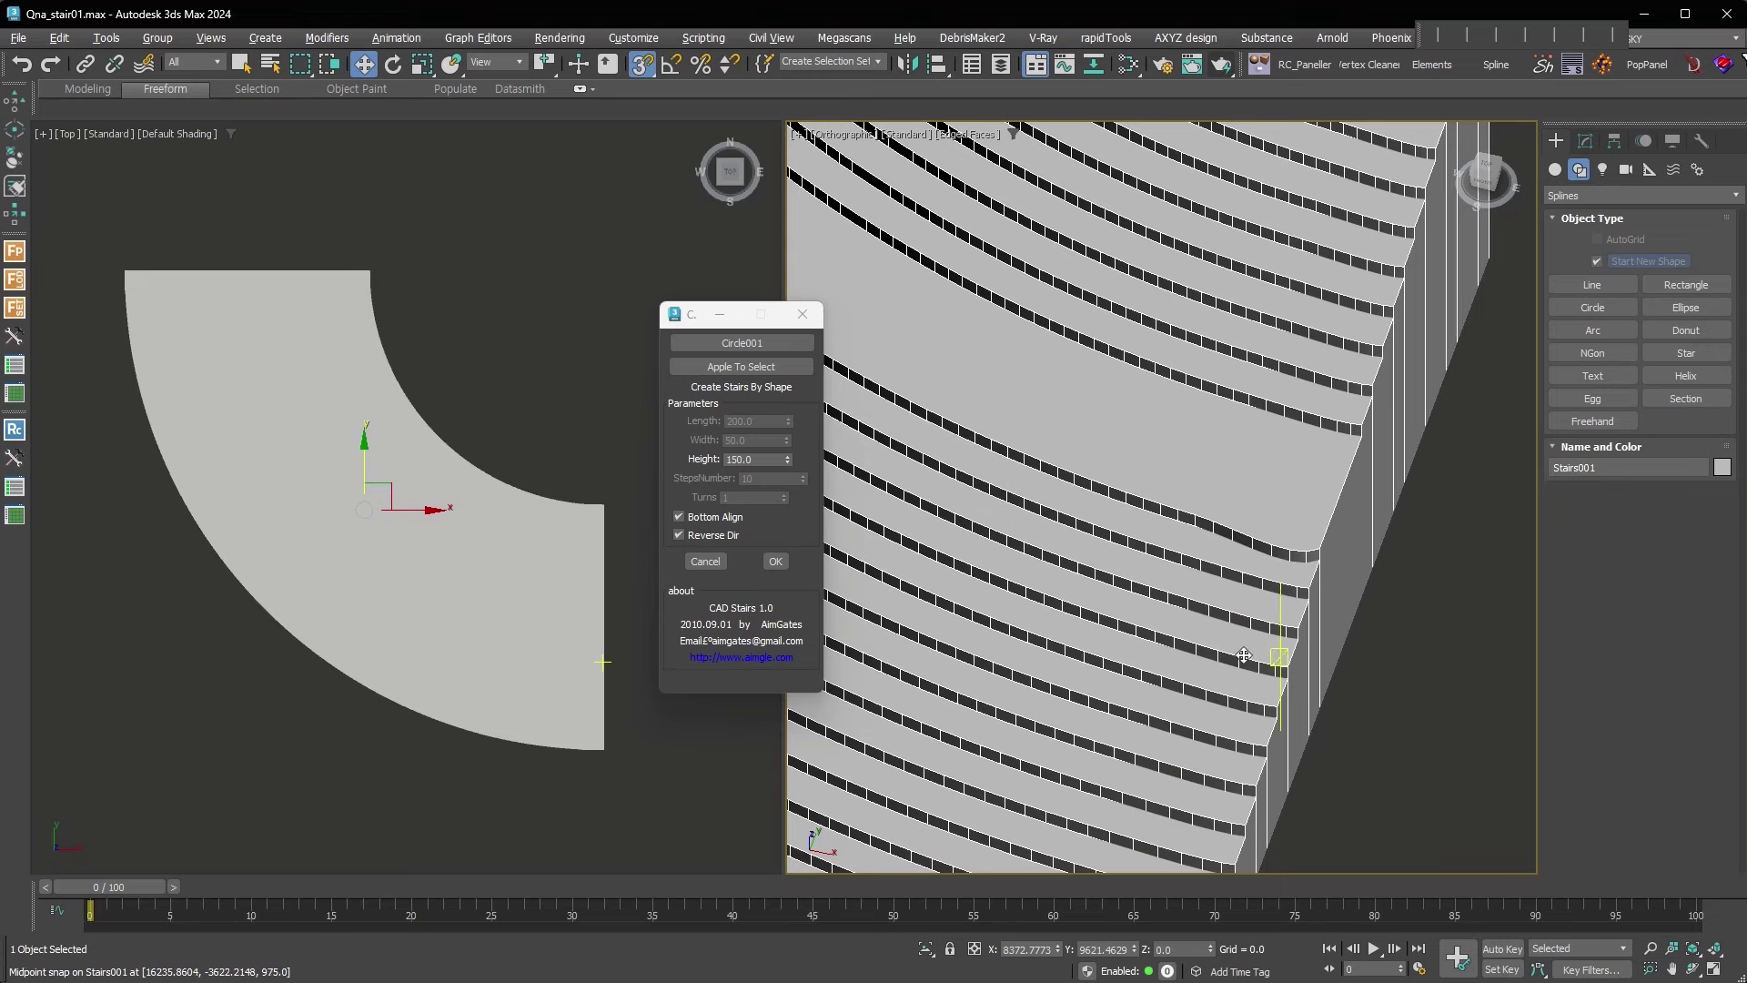
scroll(1338, 625, down, 1)
scroll(1352, 630, down, 2)
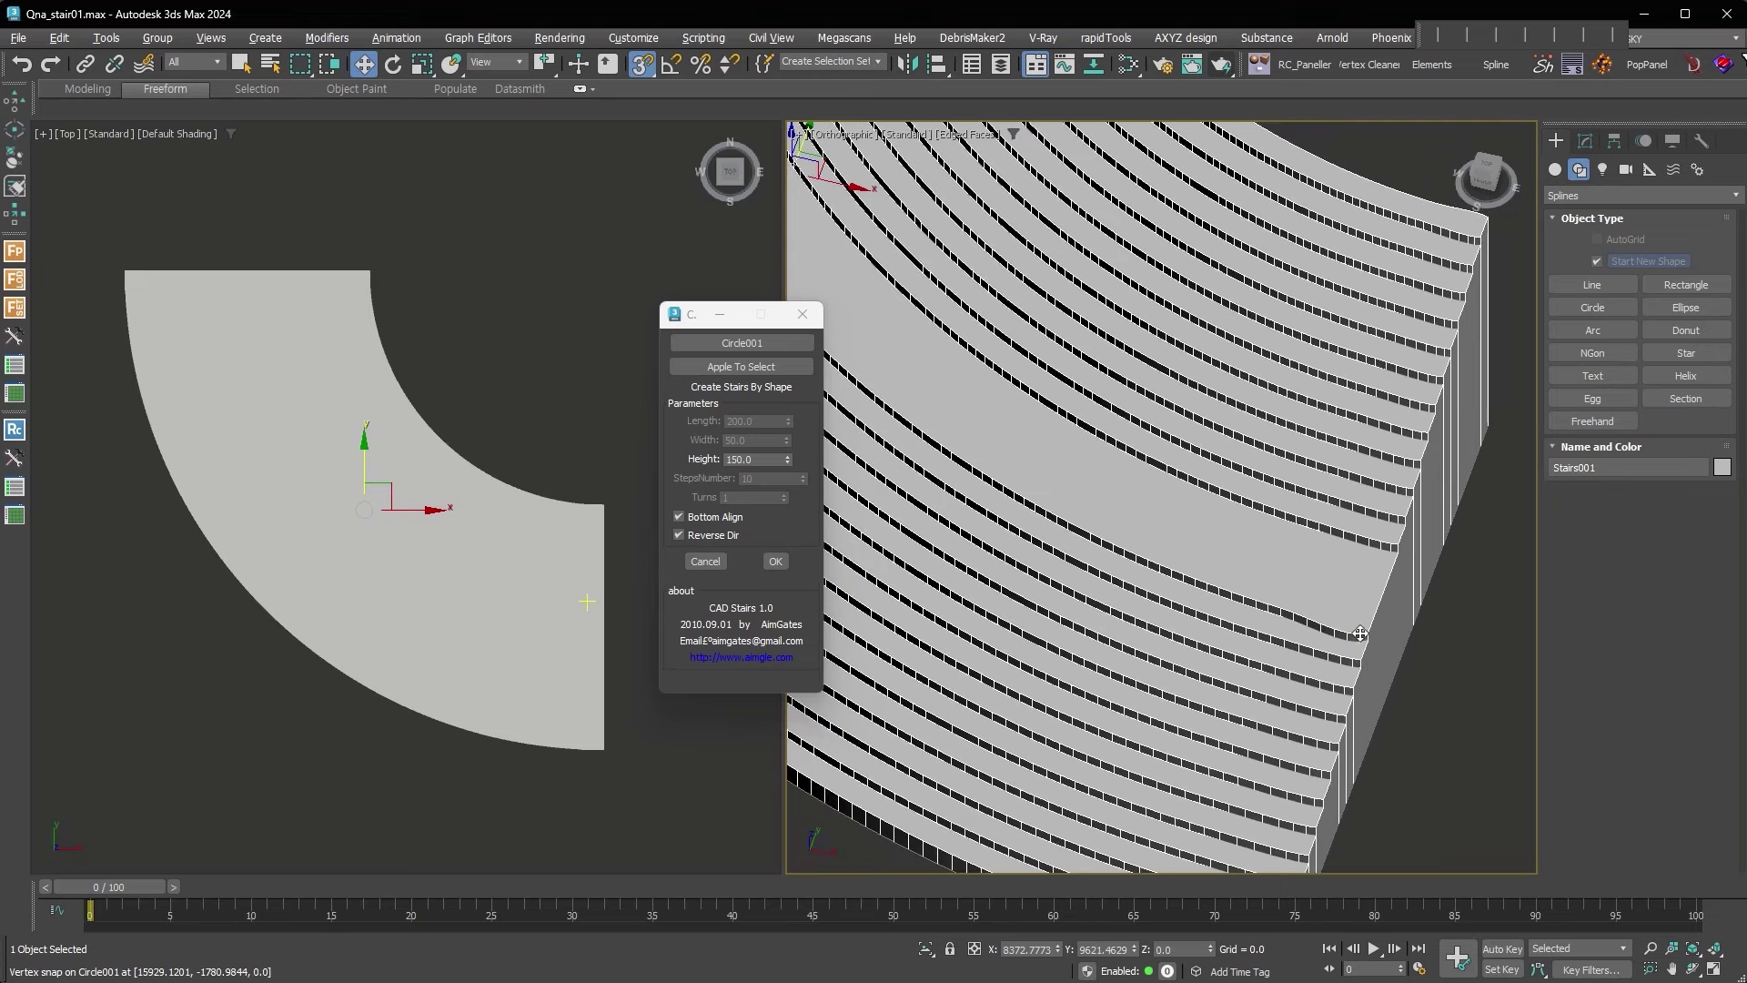
scroll(1360, 646, up, 2)
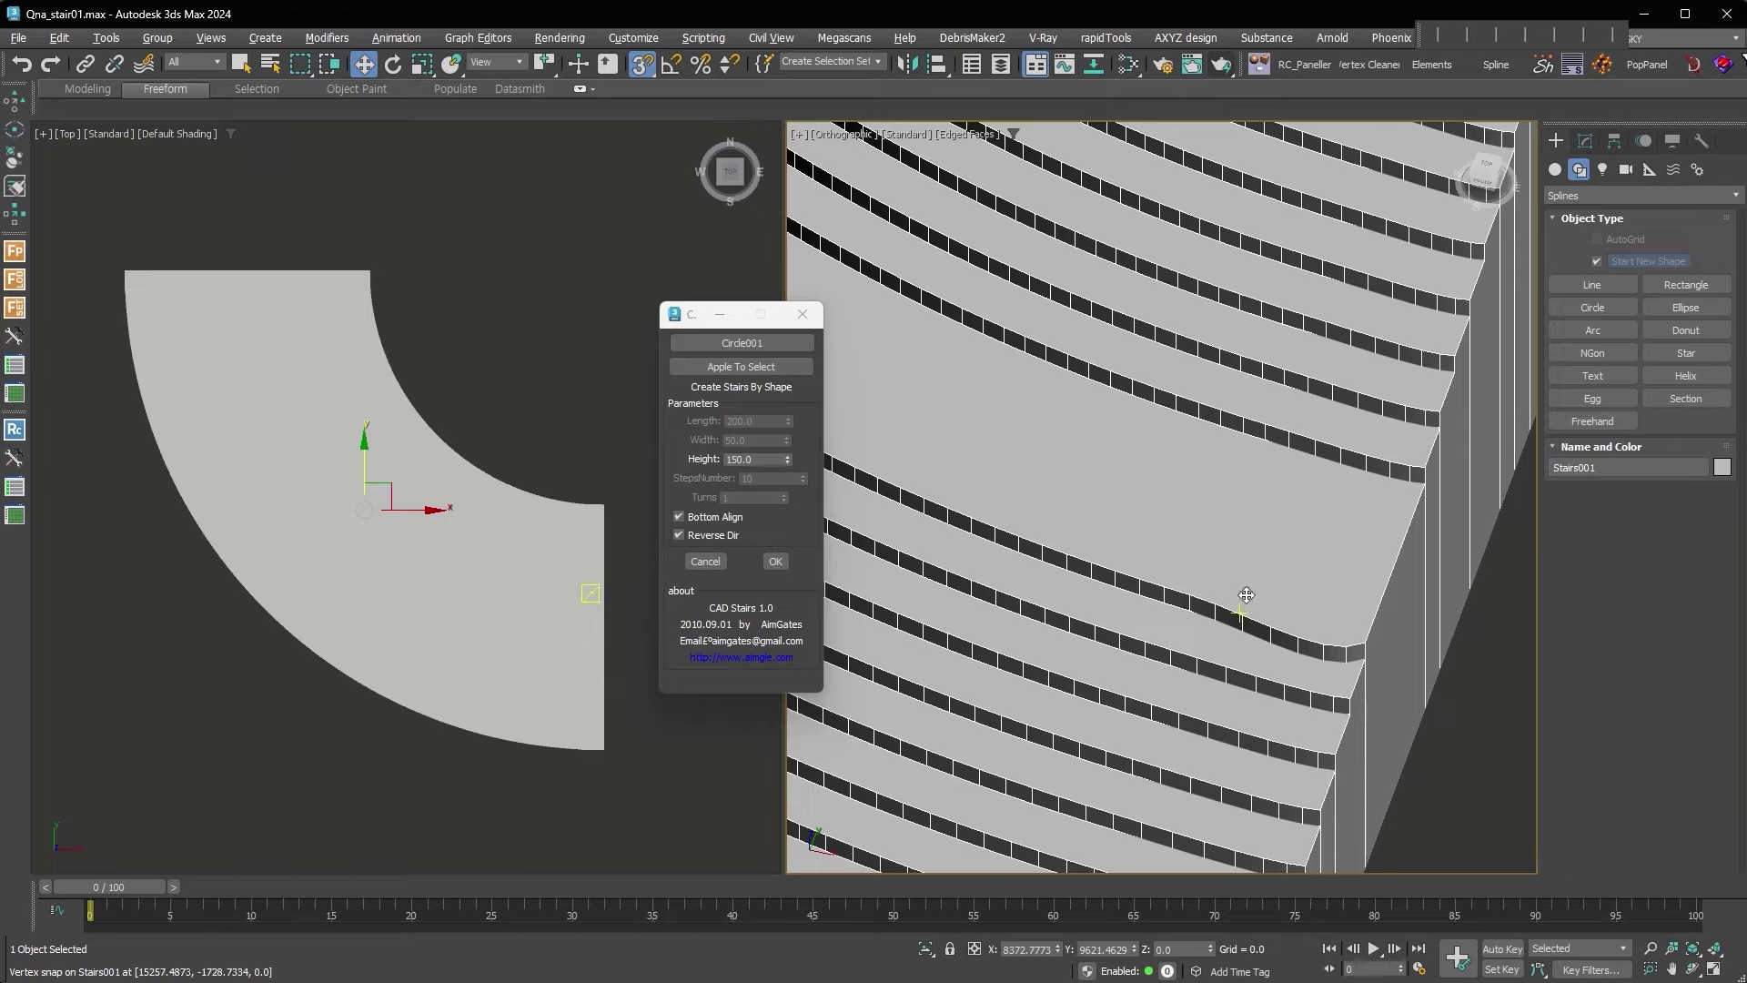
key(ctrl+z)
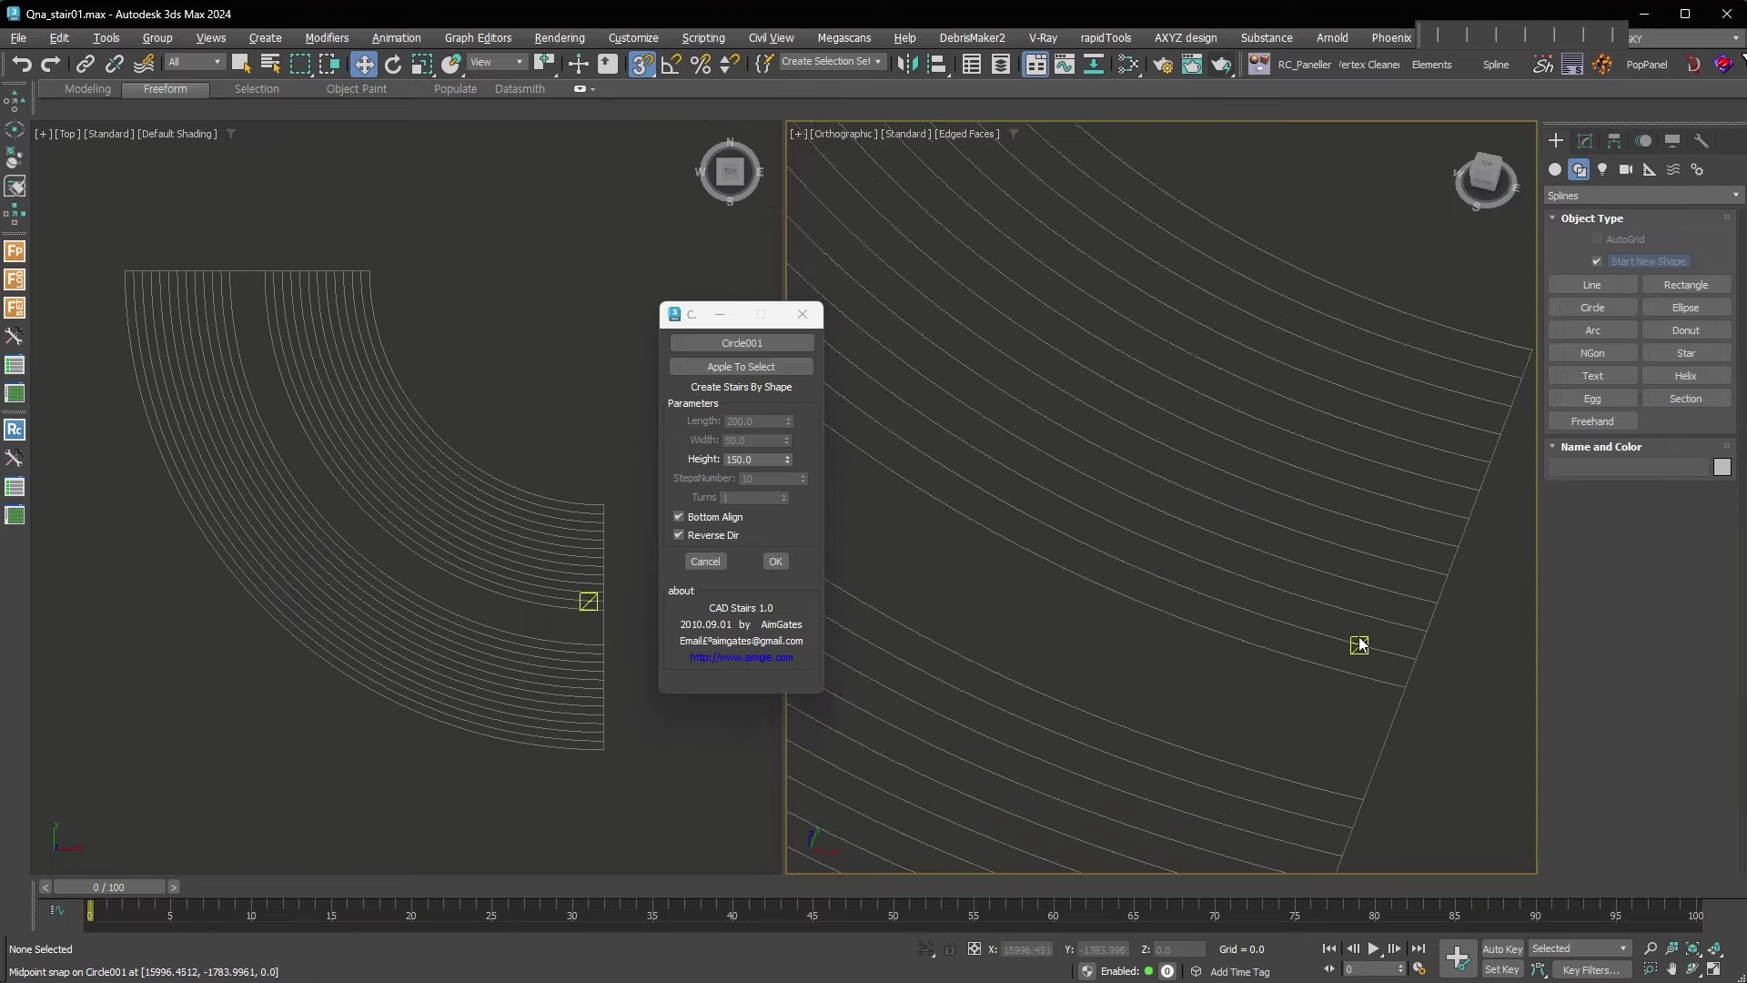
Divide all segments of the curved spline to add extra points
scroll(1377, 627, down, 3)
scroll(1319, 643, down, 1)
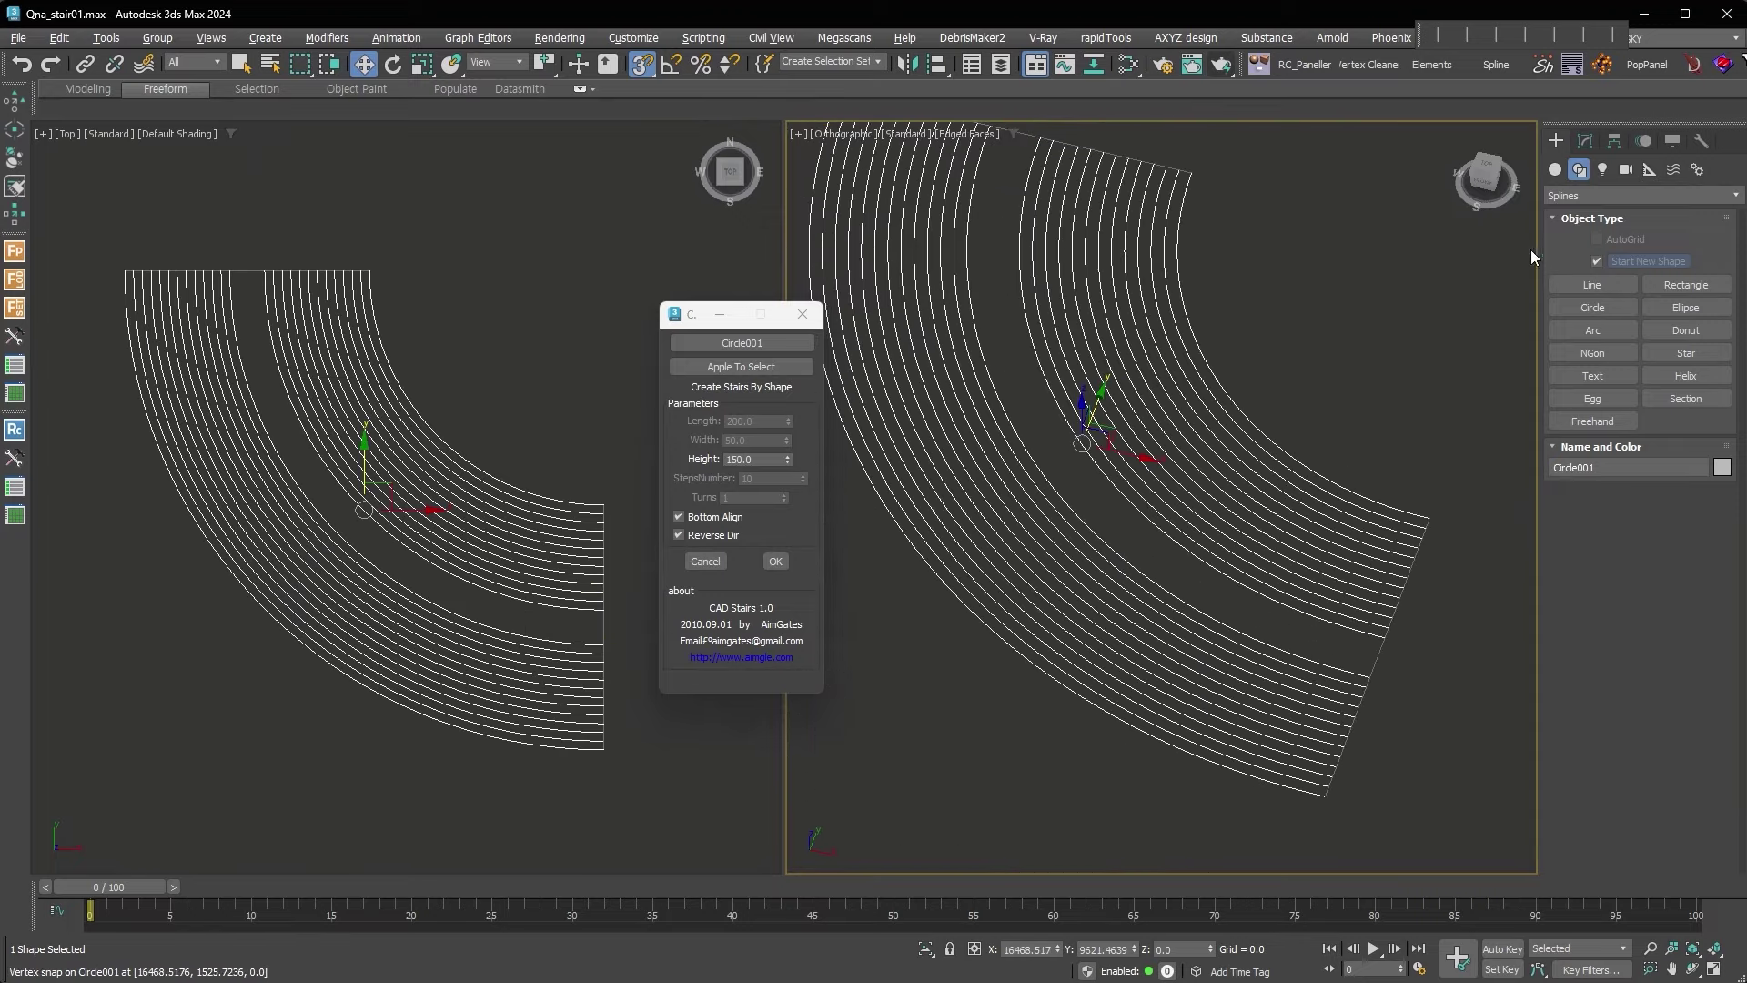
click(1585, 140)
click(1640, 605)
key(ctrl+a)
scroll(1602, 719, down, 3)
scroll(1574, 714, down, 3)
scroll(1568, 712, down, 2)
scroll(1629, 719, down, 2)
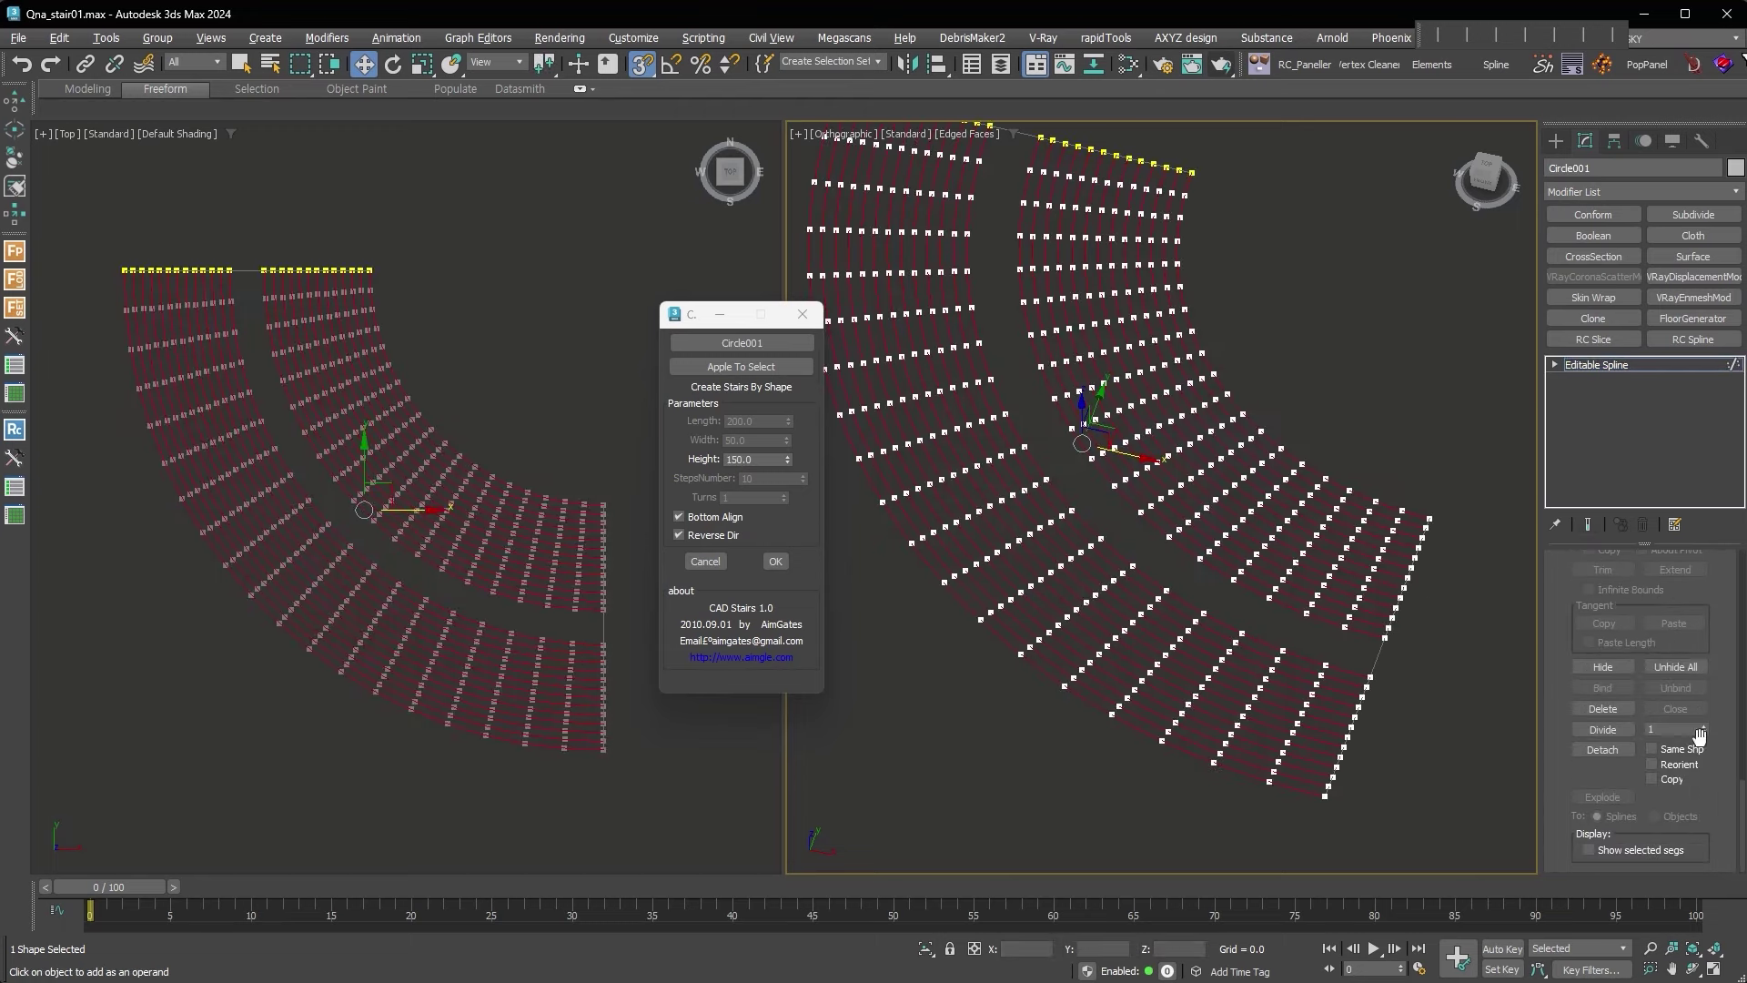
click(1706, 728)
click(1603, 729)
Convert all the spline's vertices to Corner type and return to Editable Spline
click(1554, 364)
scroll(1400, 636, up, 5)
click(1360, 636)
right_click(1359, 636)
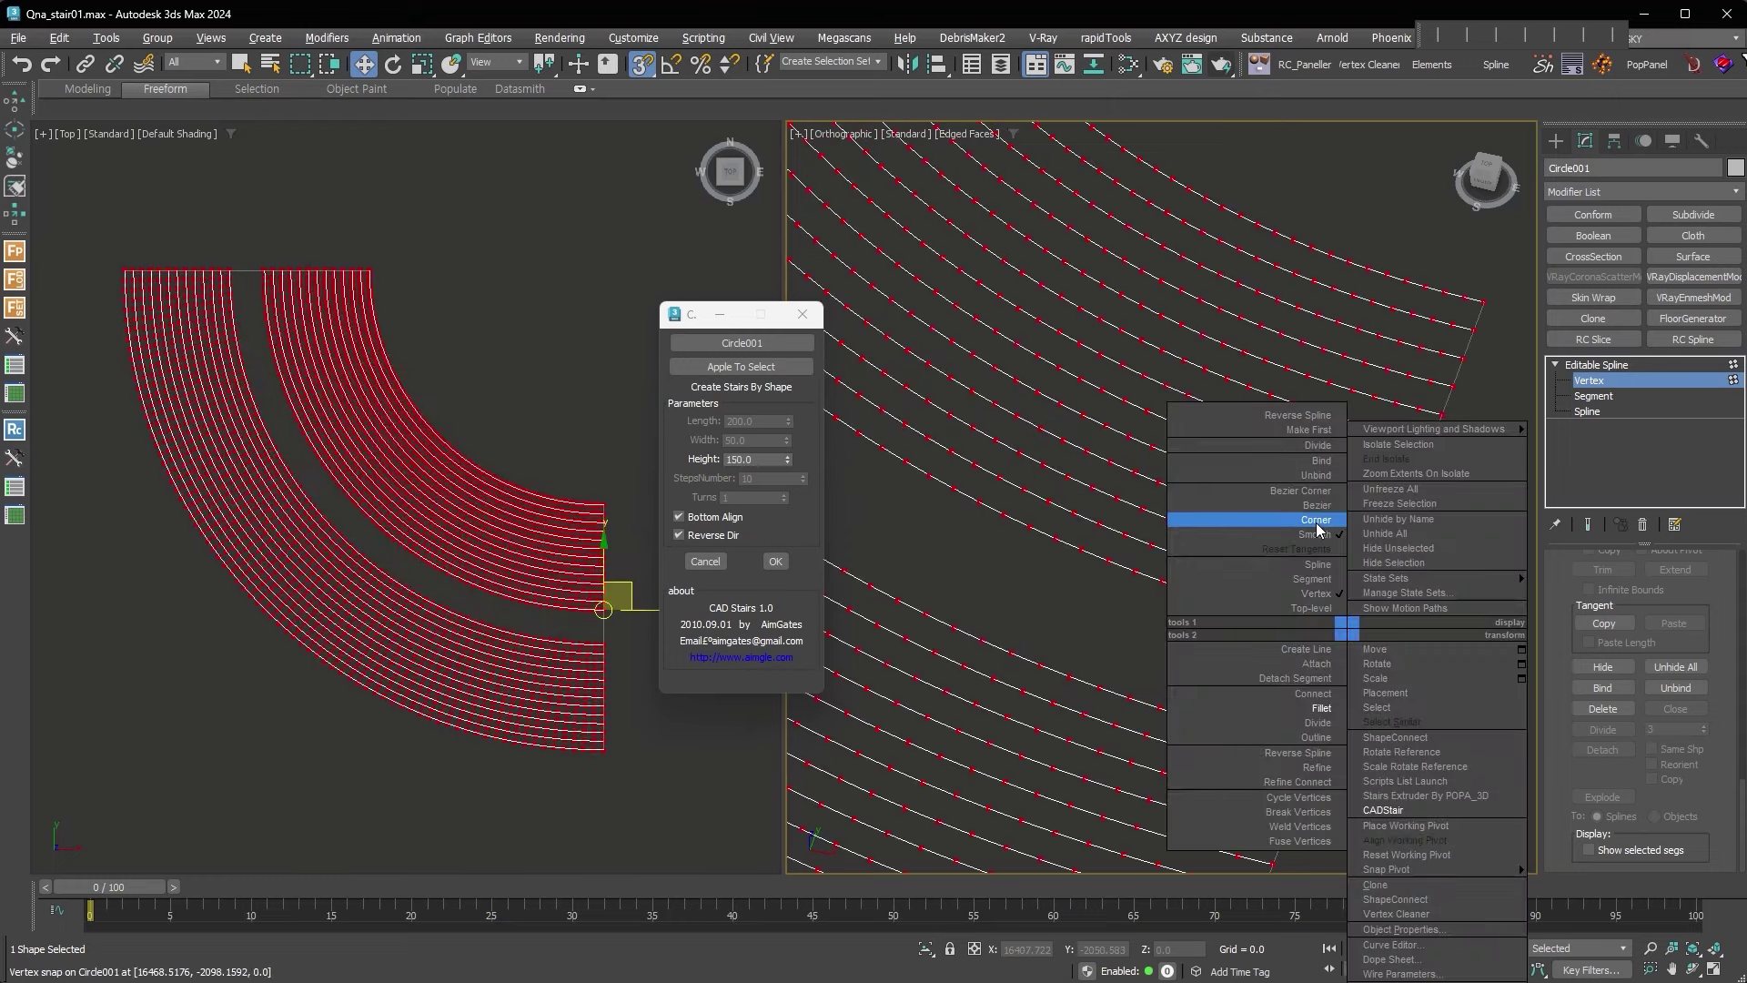
click(1319, 520)
click(1601, 365)
Build stairs from the subdivided curved spline using Pick Shape
scroll(1424, 744, down, 3)
scroll(1425, 744, down, 2)
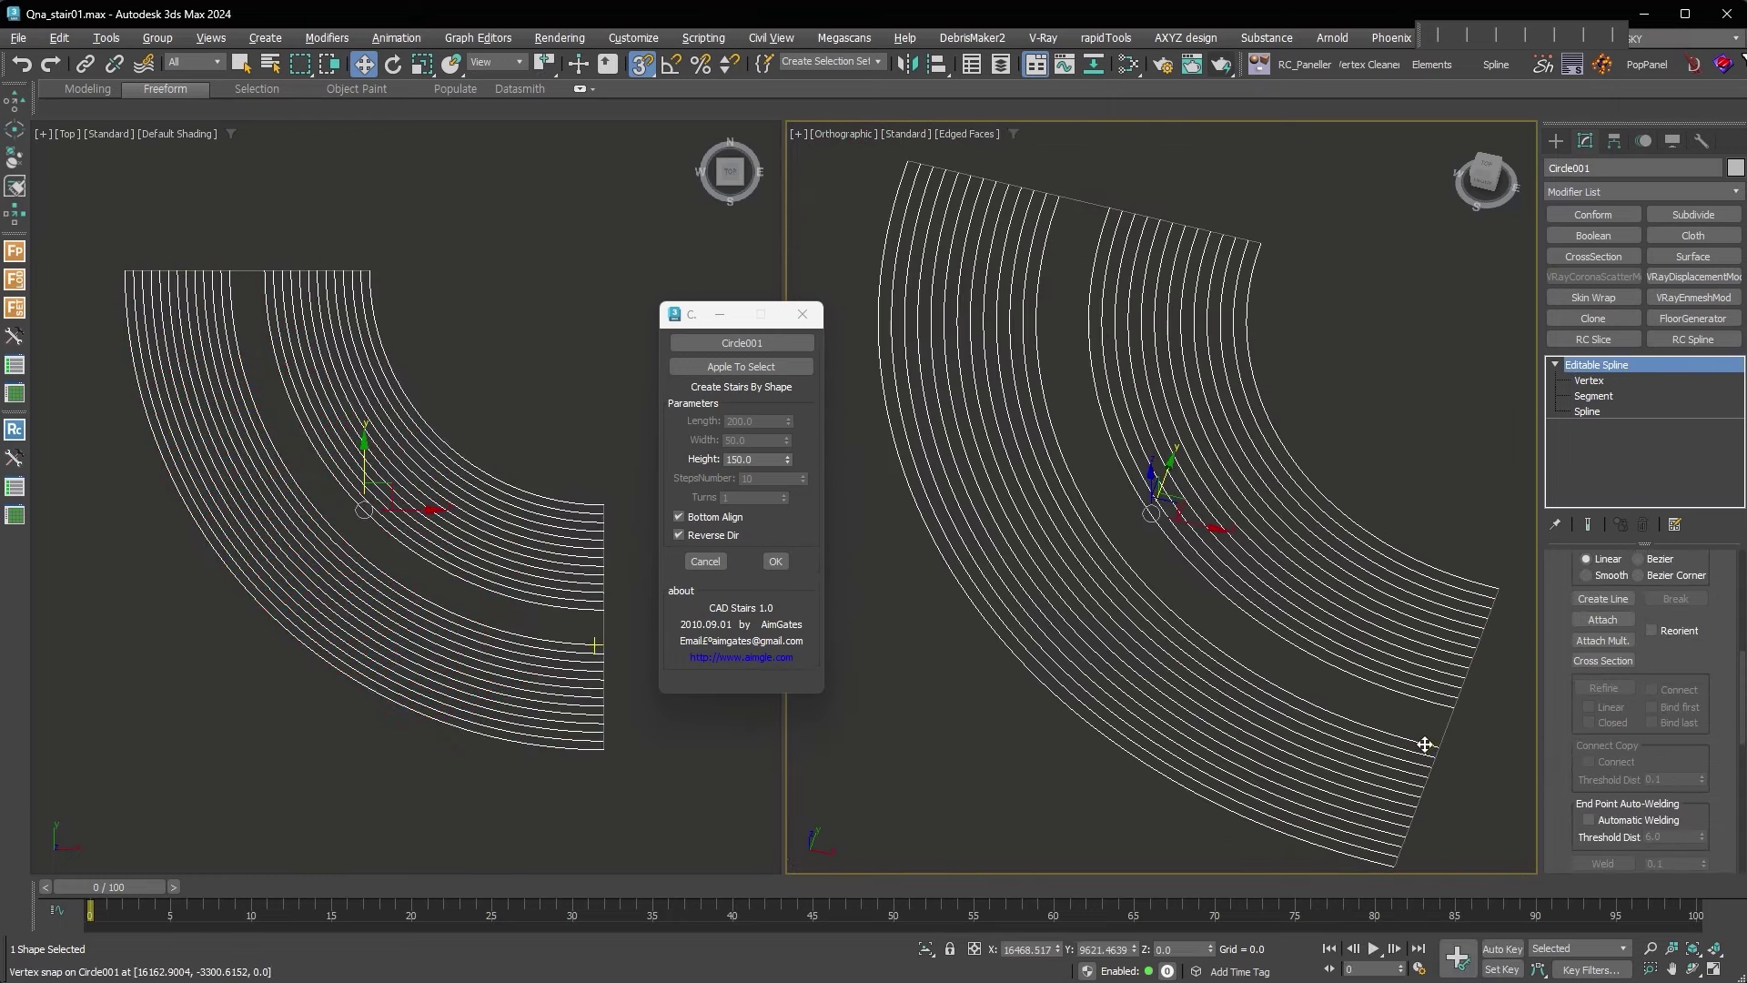
click(787, 346)
click(1075, 508)
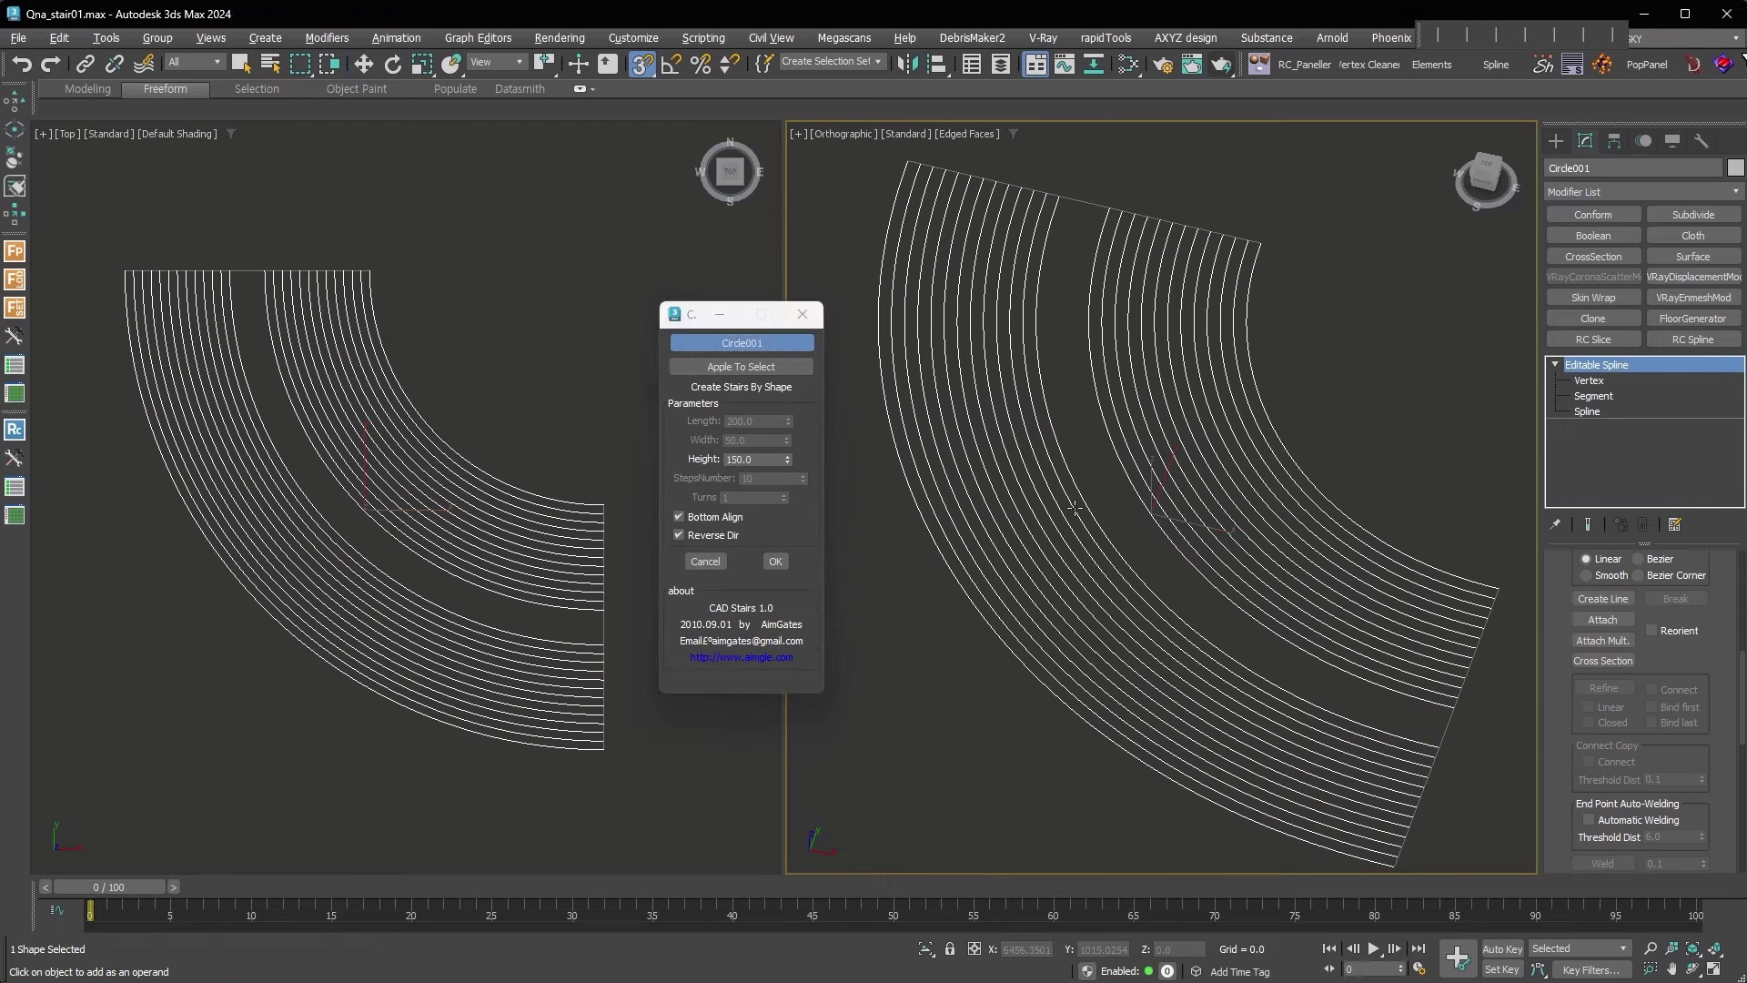
Zoom and orbit to inspect the generated curved stairs
scroll(1442, 692, up, 5)
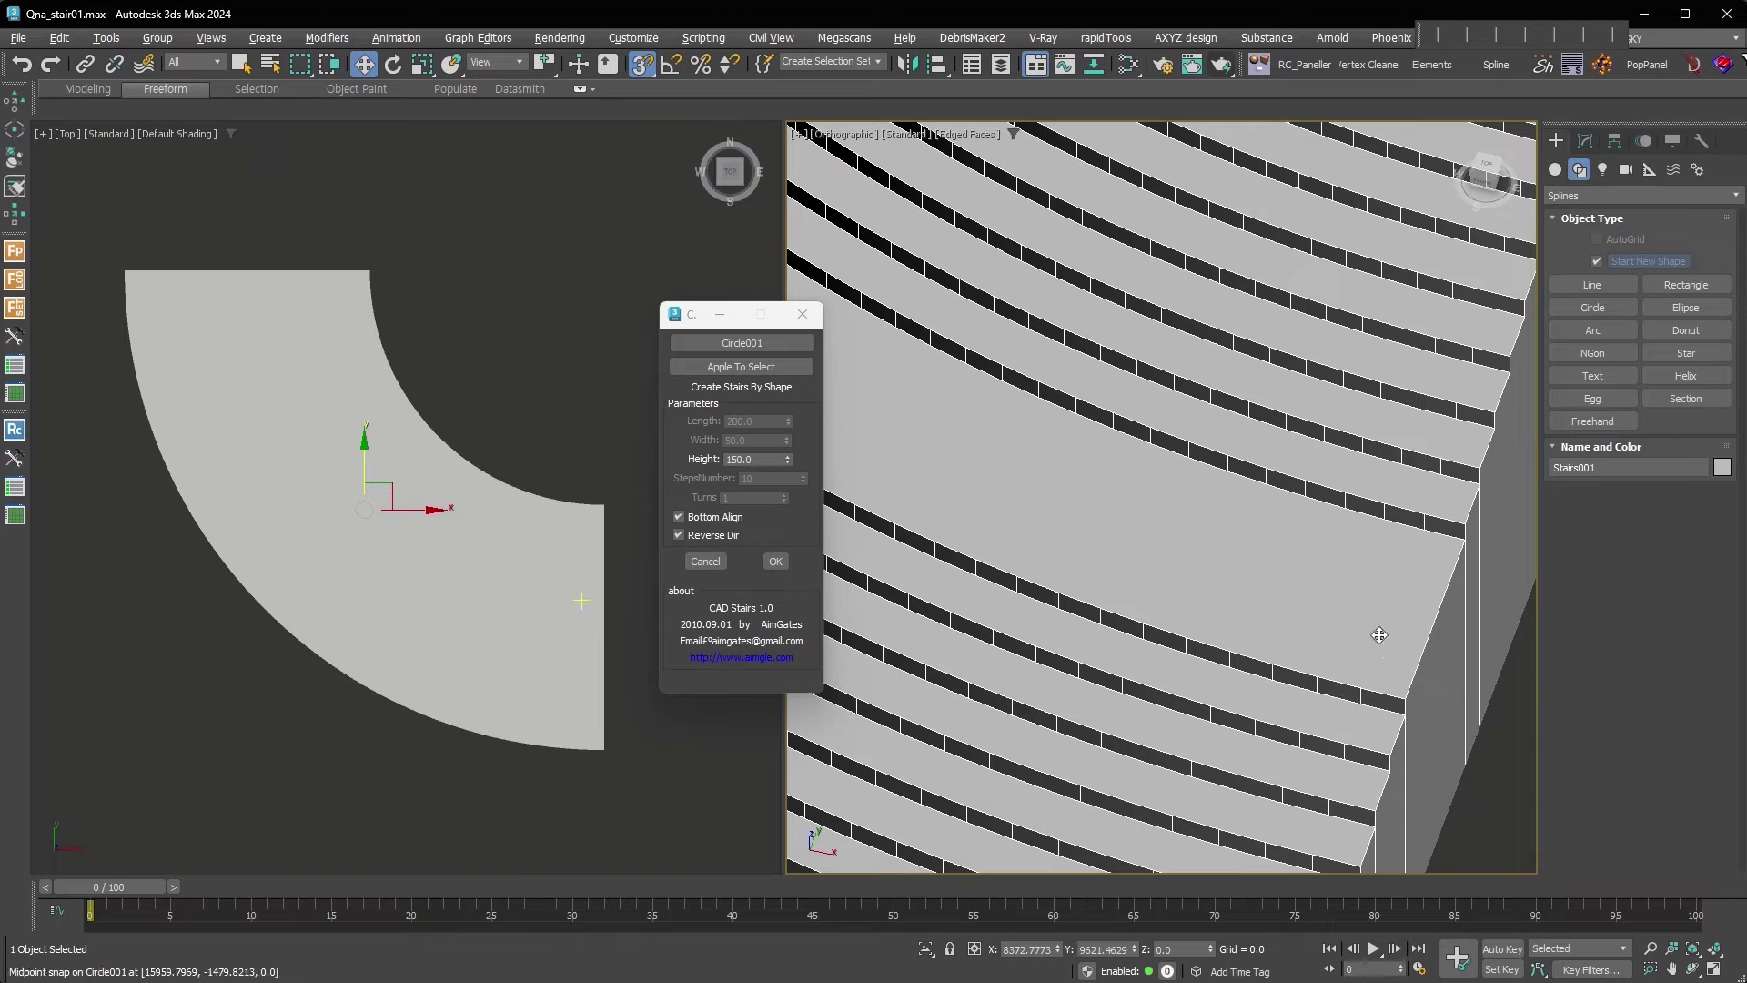
scroll(1360, 678, down, 5)
scroll(1359, 679, down, 2)
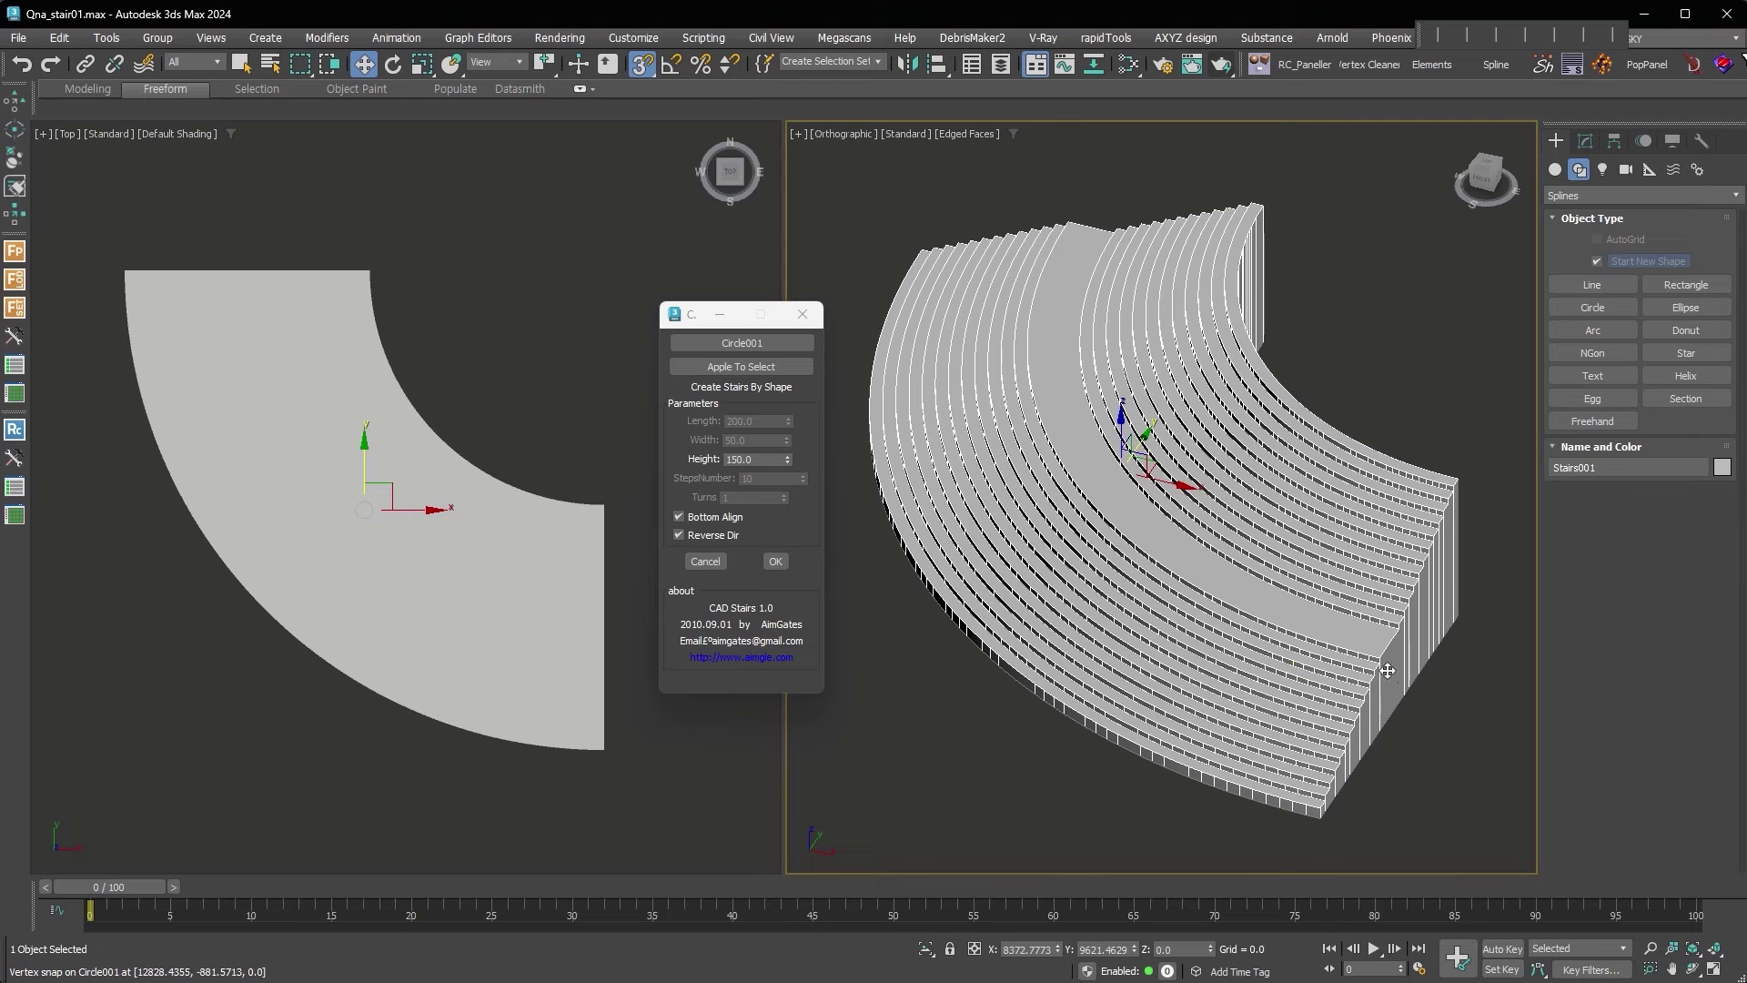
scroll(1180, 735, up, 2)
scroll(1181, 736, up, 2)
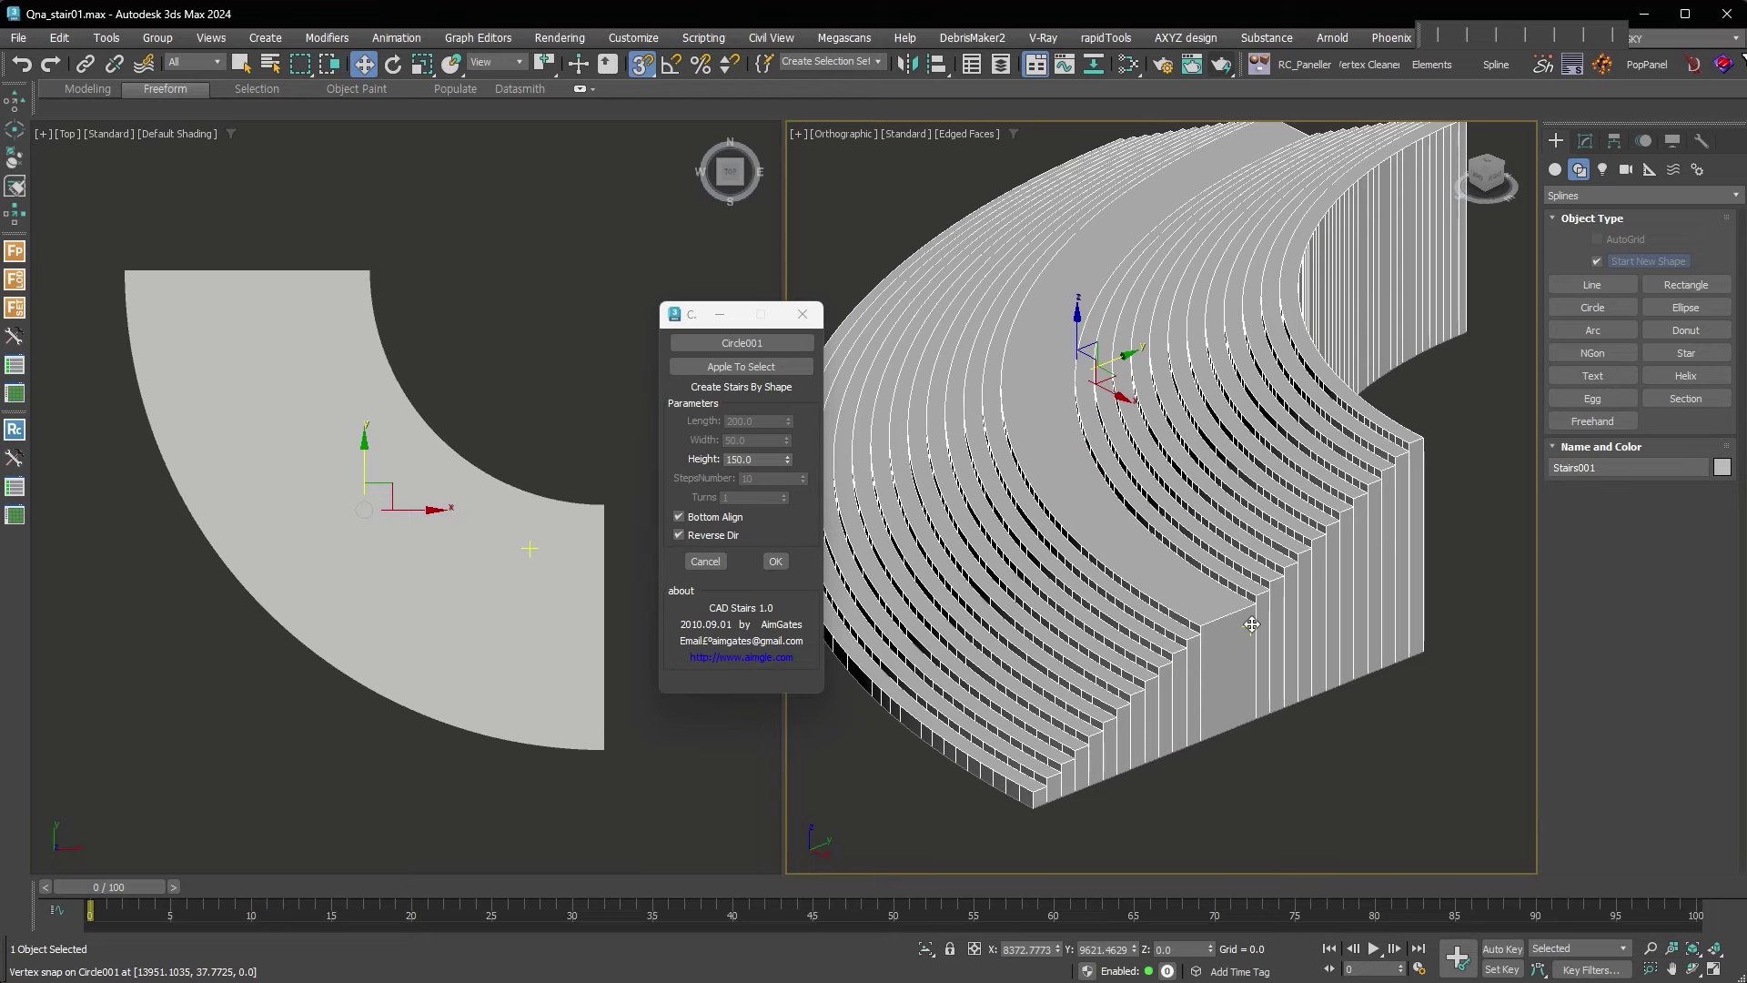
alt+middle_drag(1251, 626, 1301, 664)
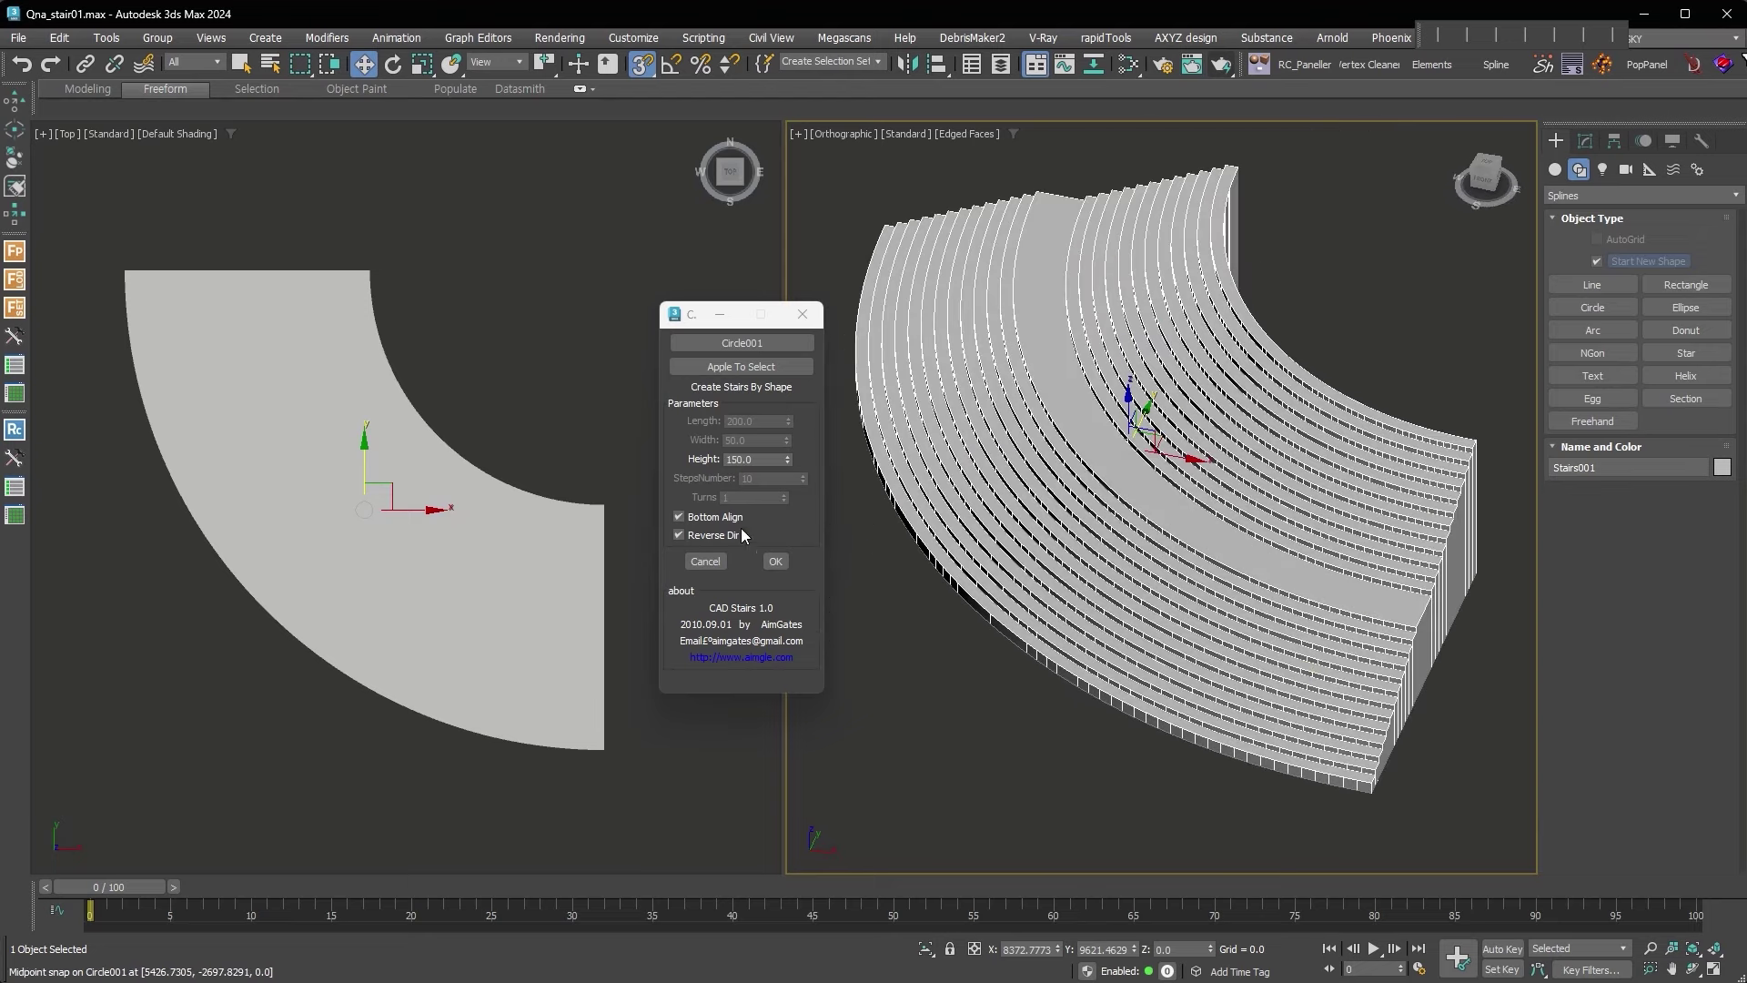
Undo the curved stairs and crossing-select all 27 straight spline lines
key(ctrl+z)
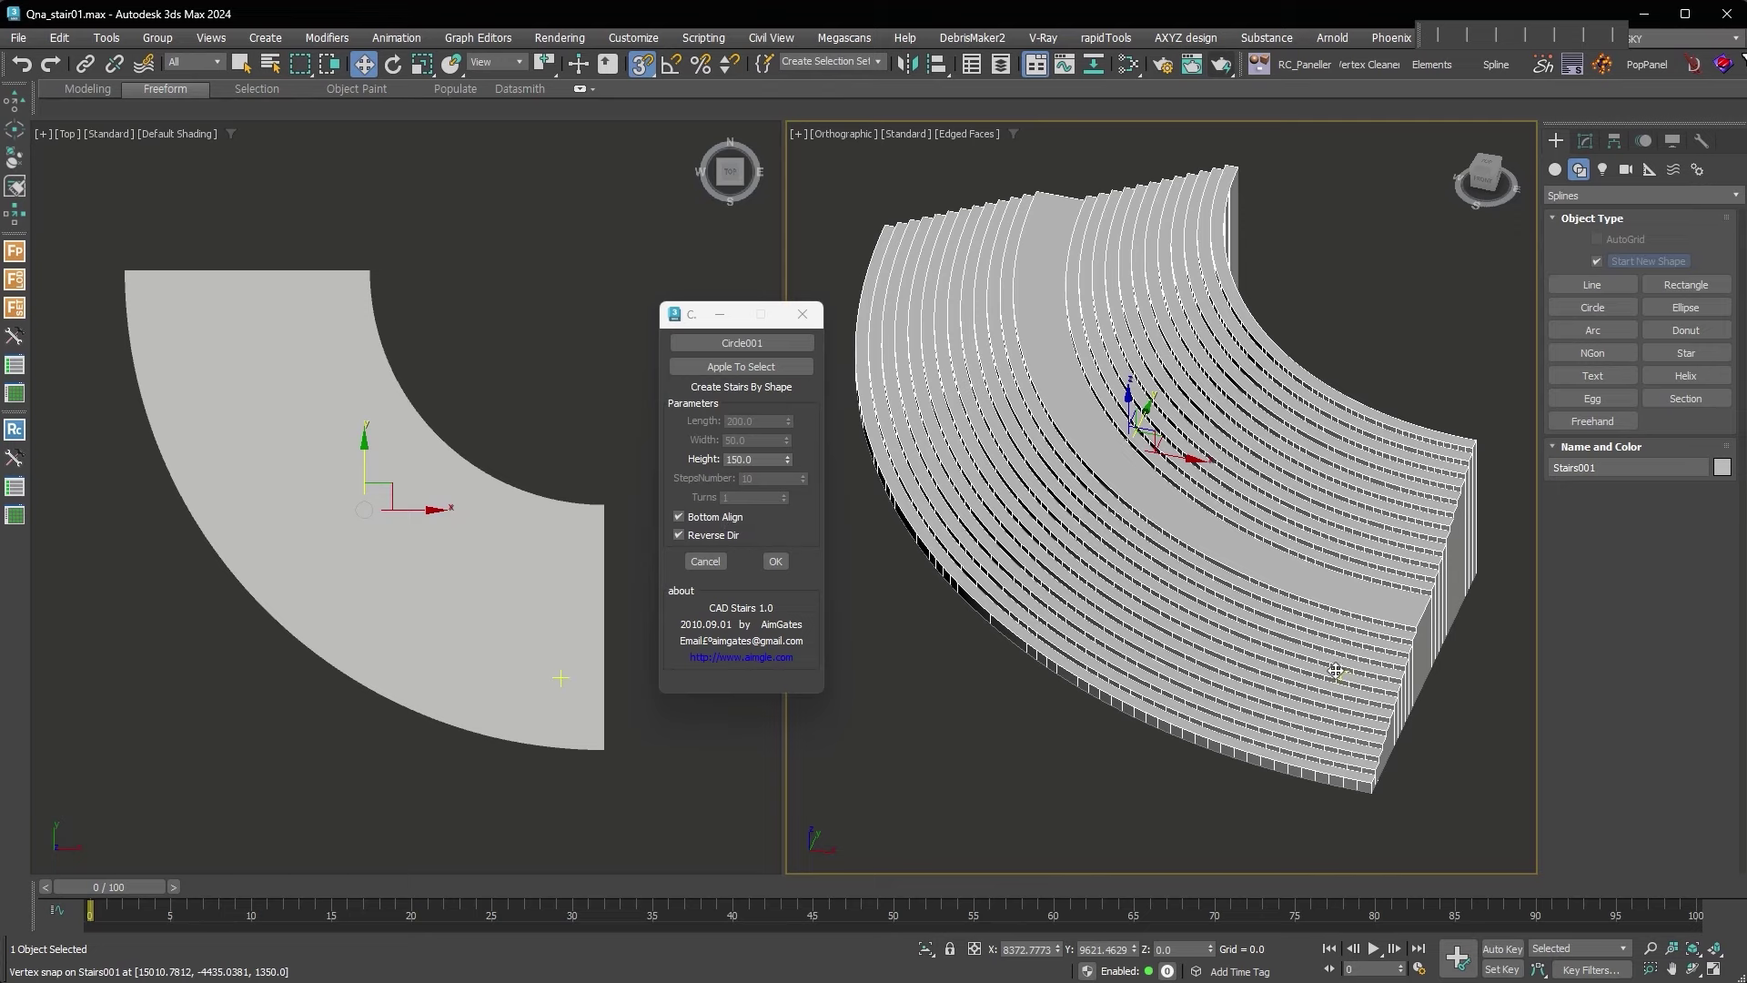
mouse_move(1020, 678)
alt+middle_down()
mouse_move(1233, 633)
mouse_move(1205, 612)
mouse_move(1454, 441)
alt+middle_up()
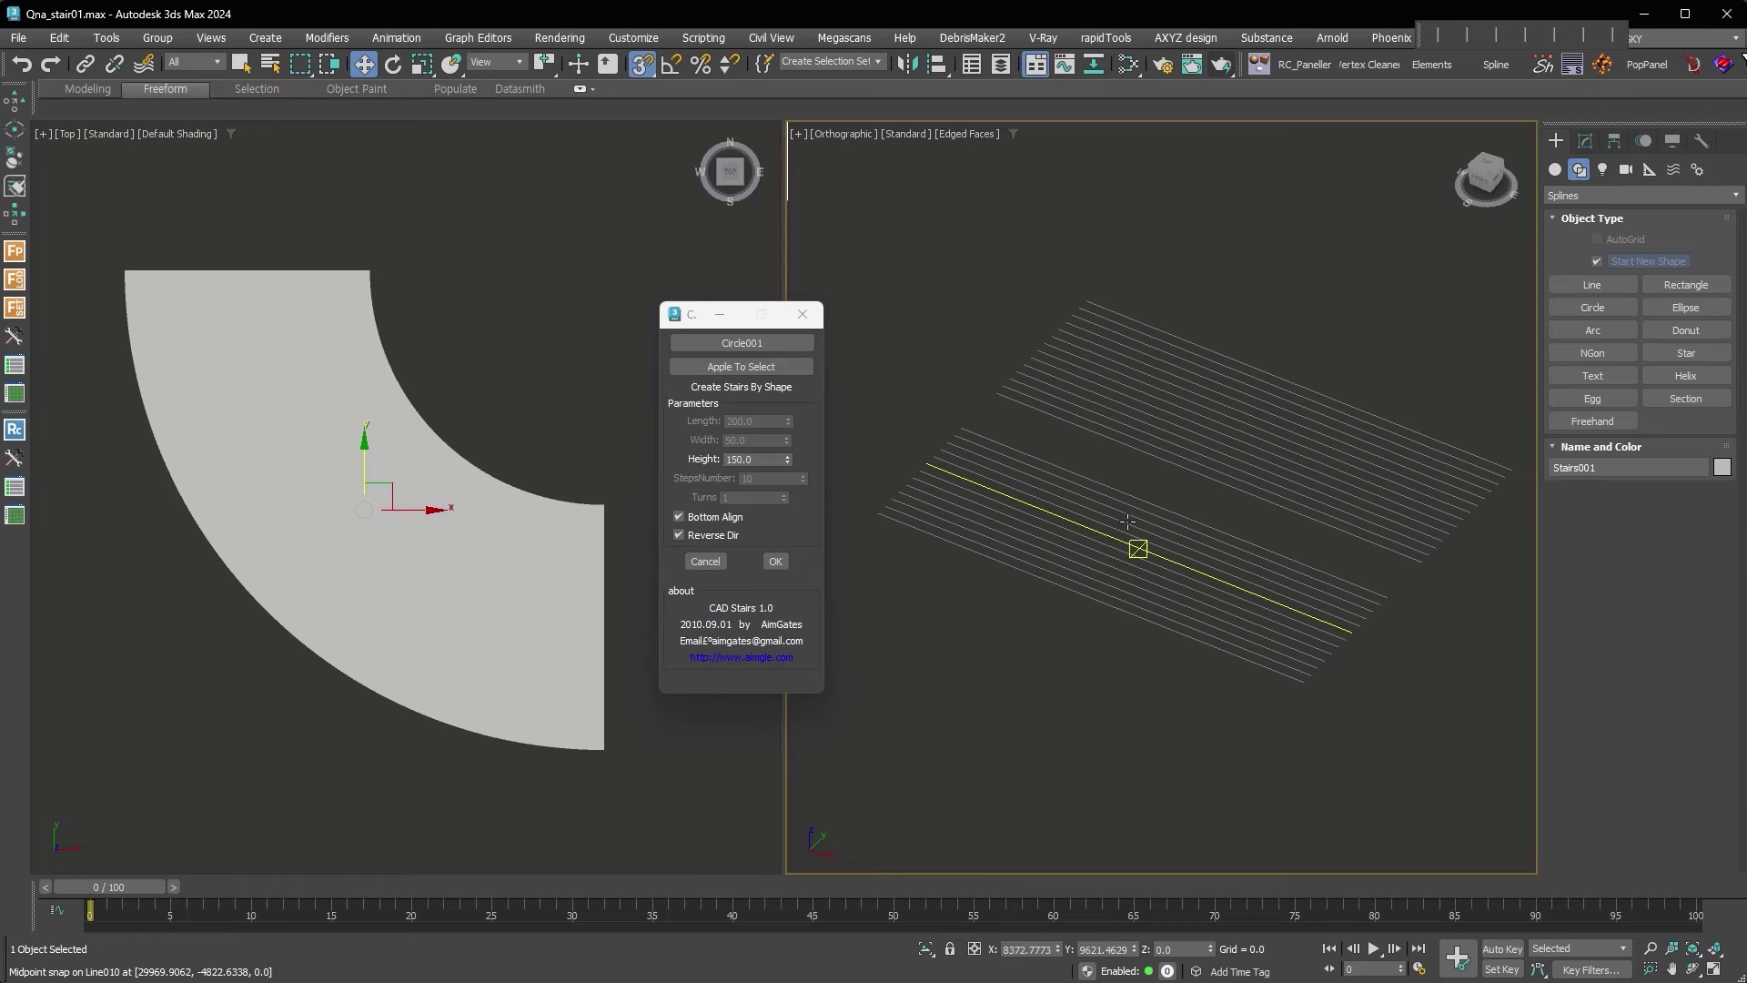
drag(1441, 683, 1115, 314)
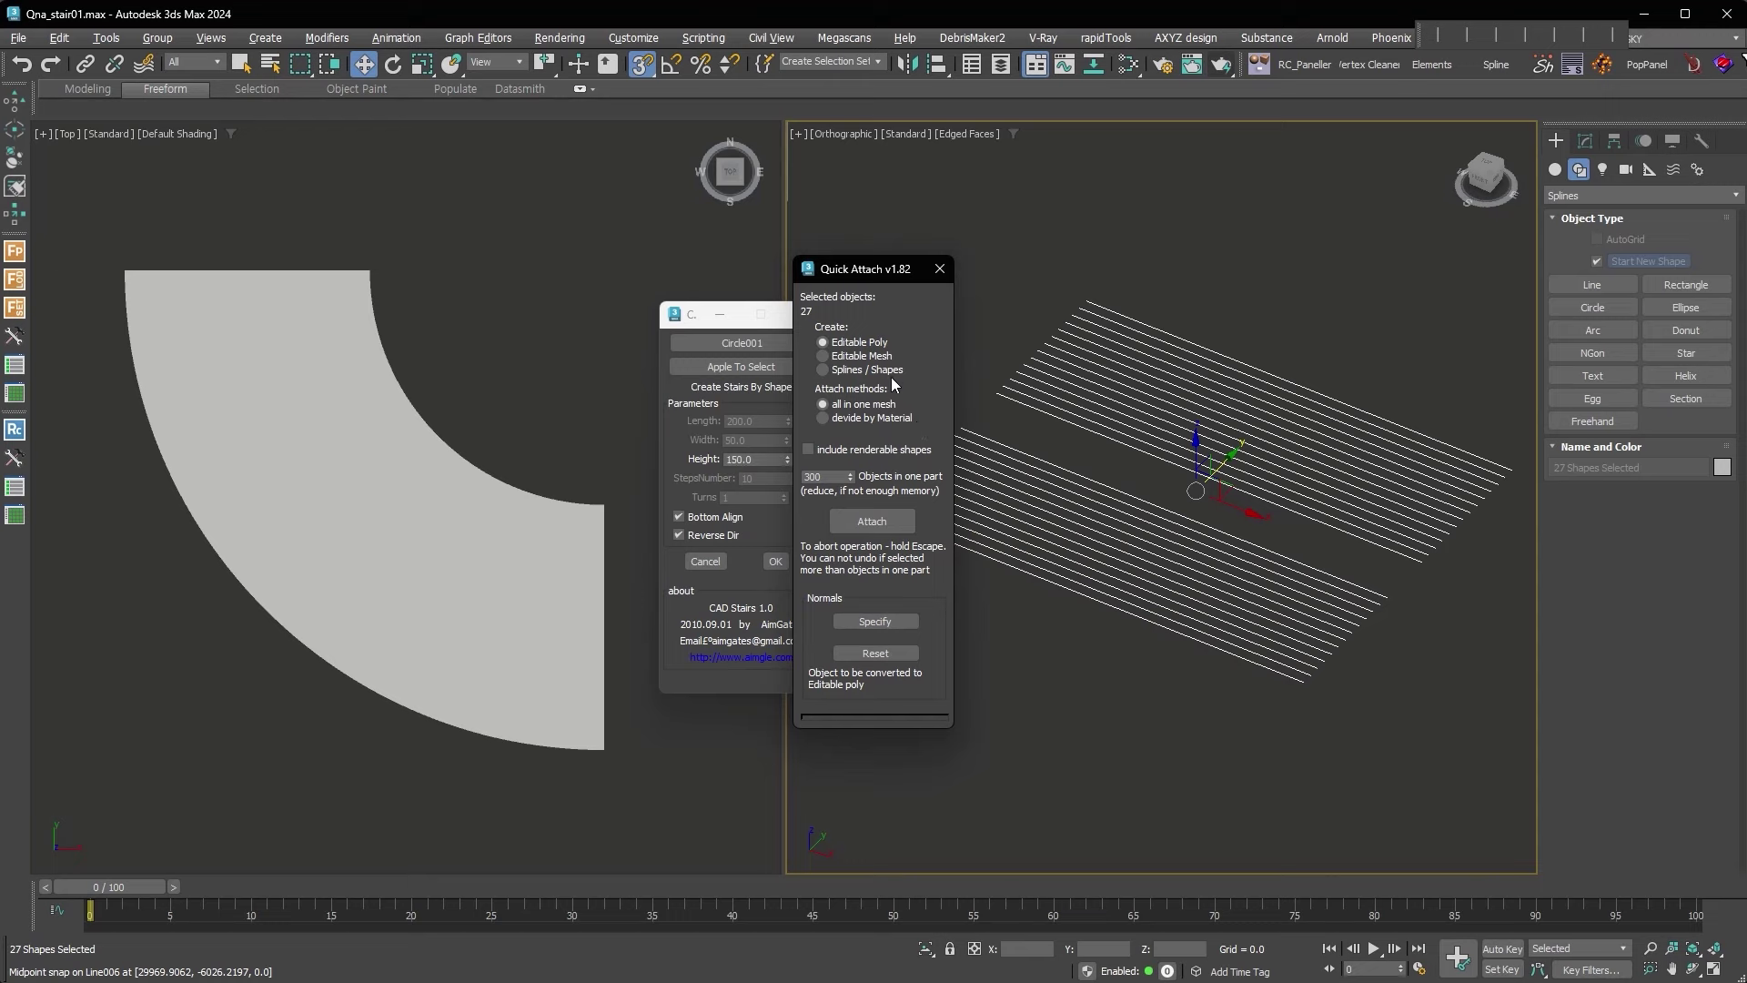
Quick Attach the 27 lines into Line003 and set all its vertices to Corner
click(872, 520)
click(940, 268)
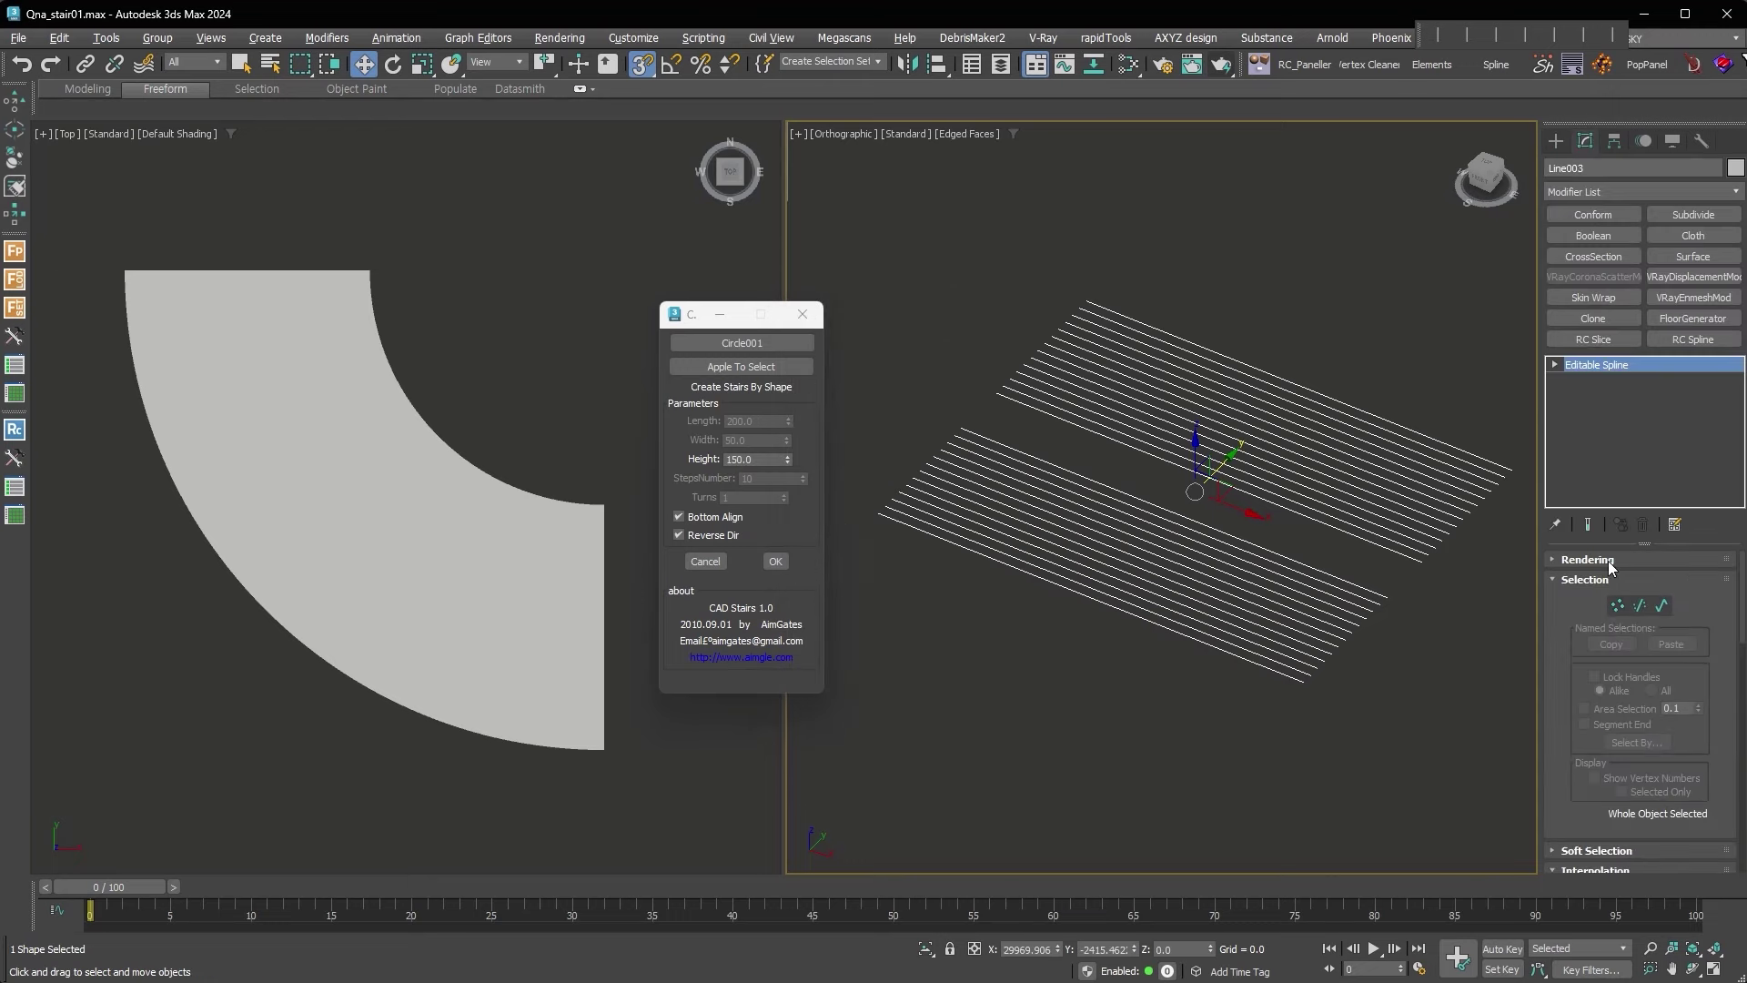
click(1622, 612)
key(ctrl+a)
right_click(1420, 557)
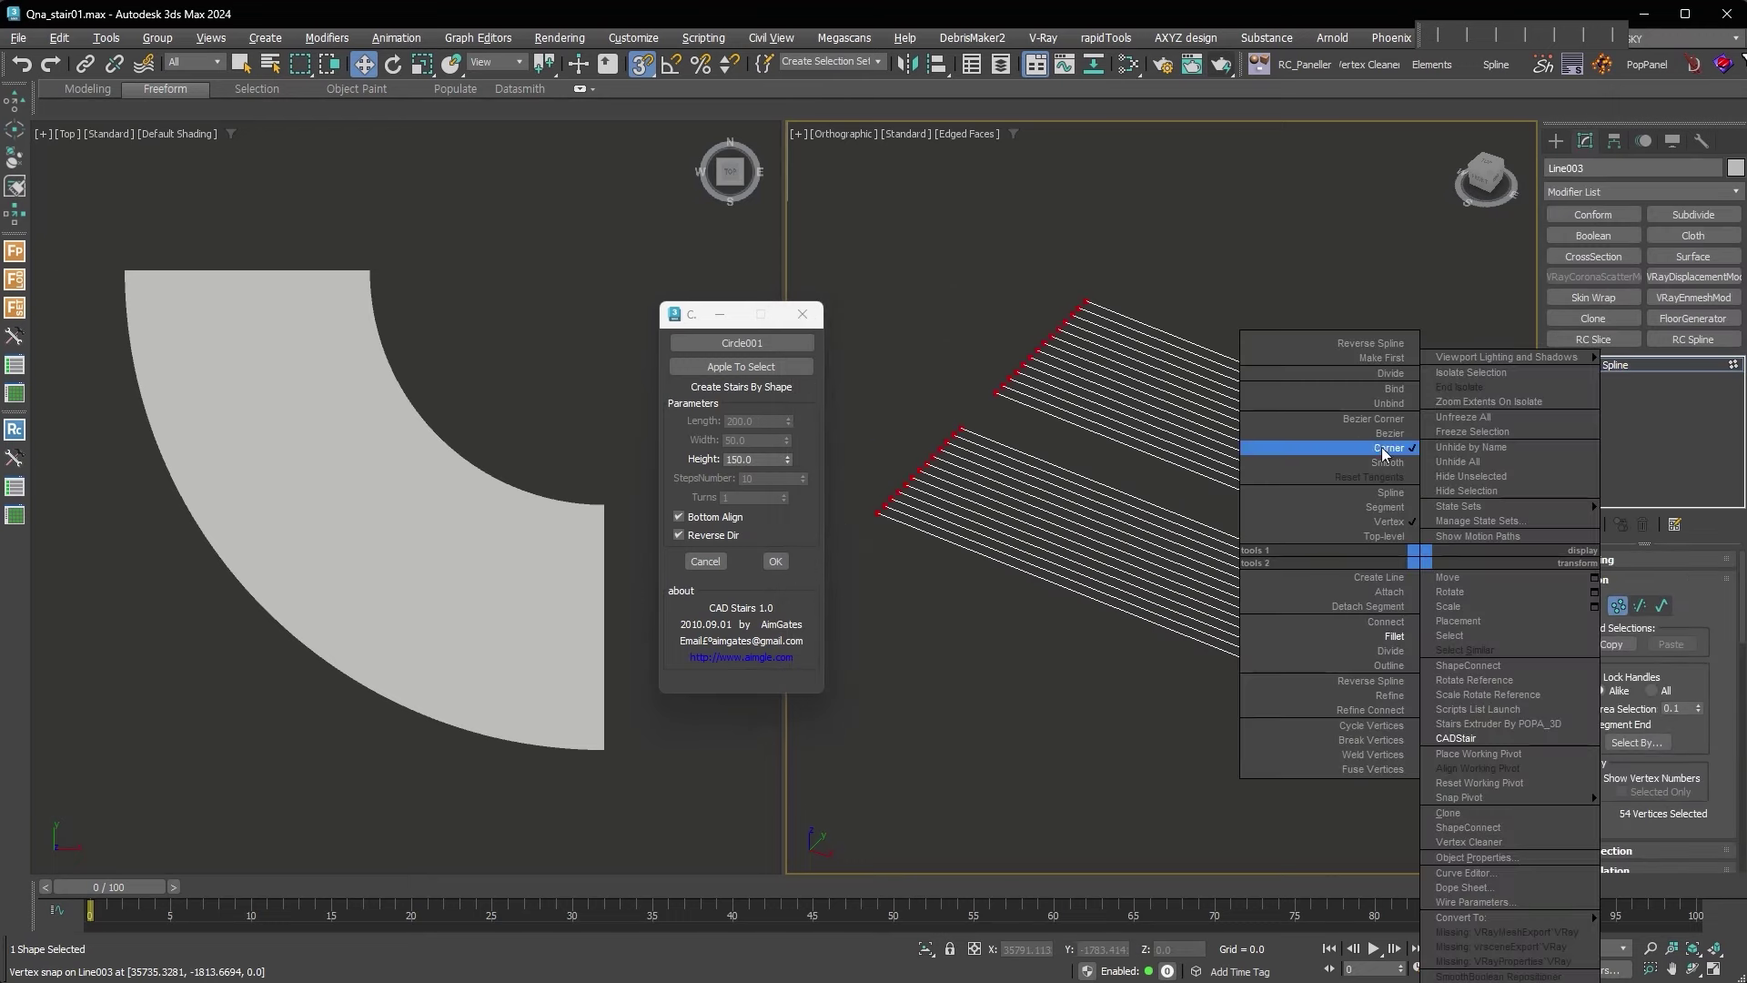
click(1374, 419)
Generate a straight stair block from Line003 with Pick Shape
key(1)
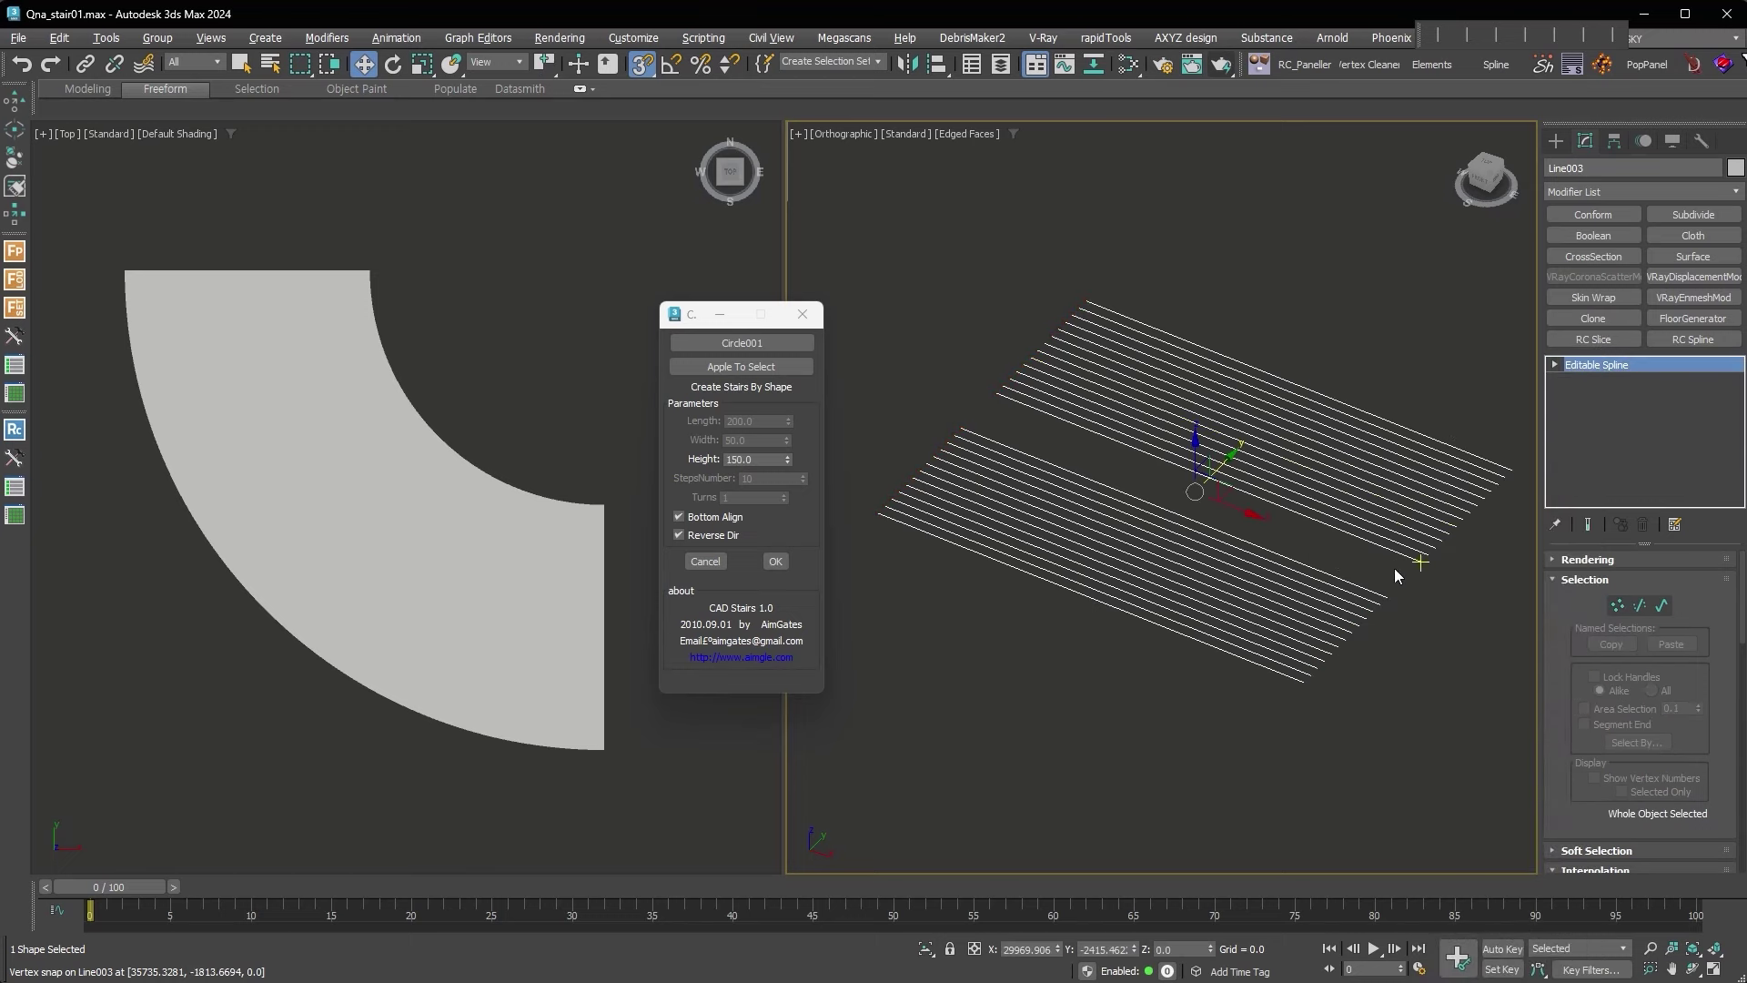
click(741, 342)
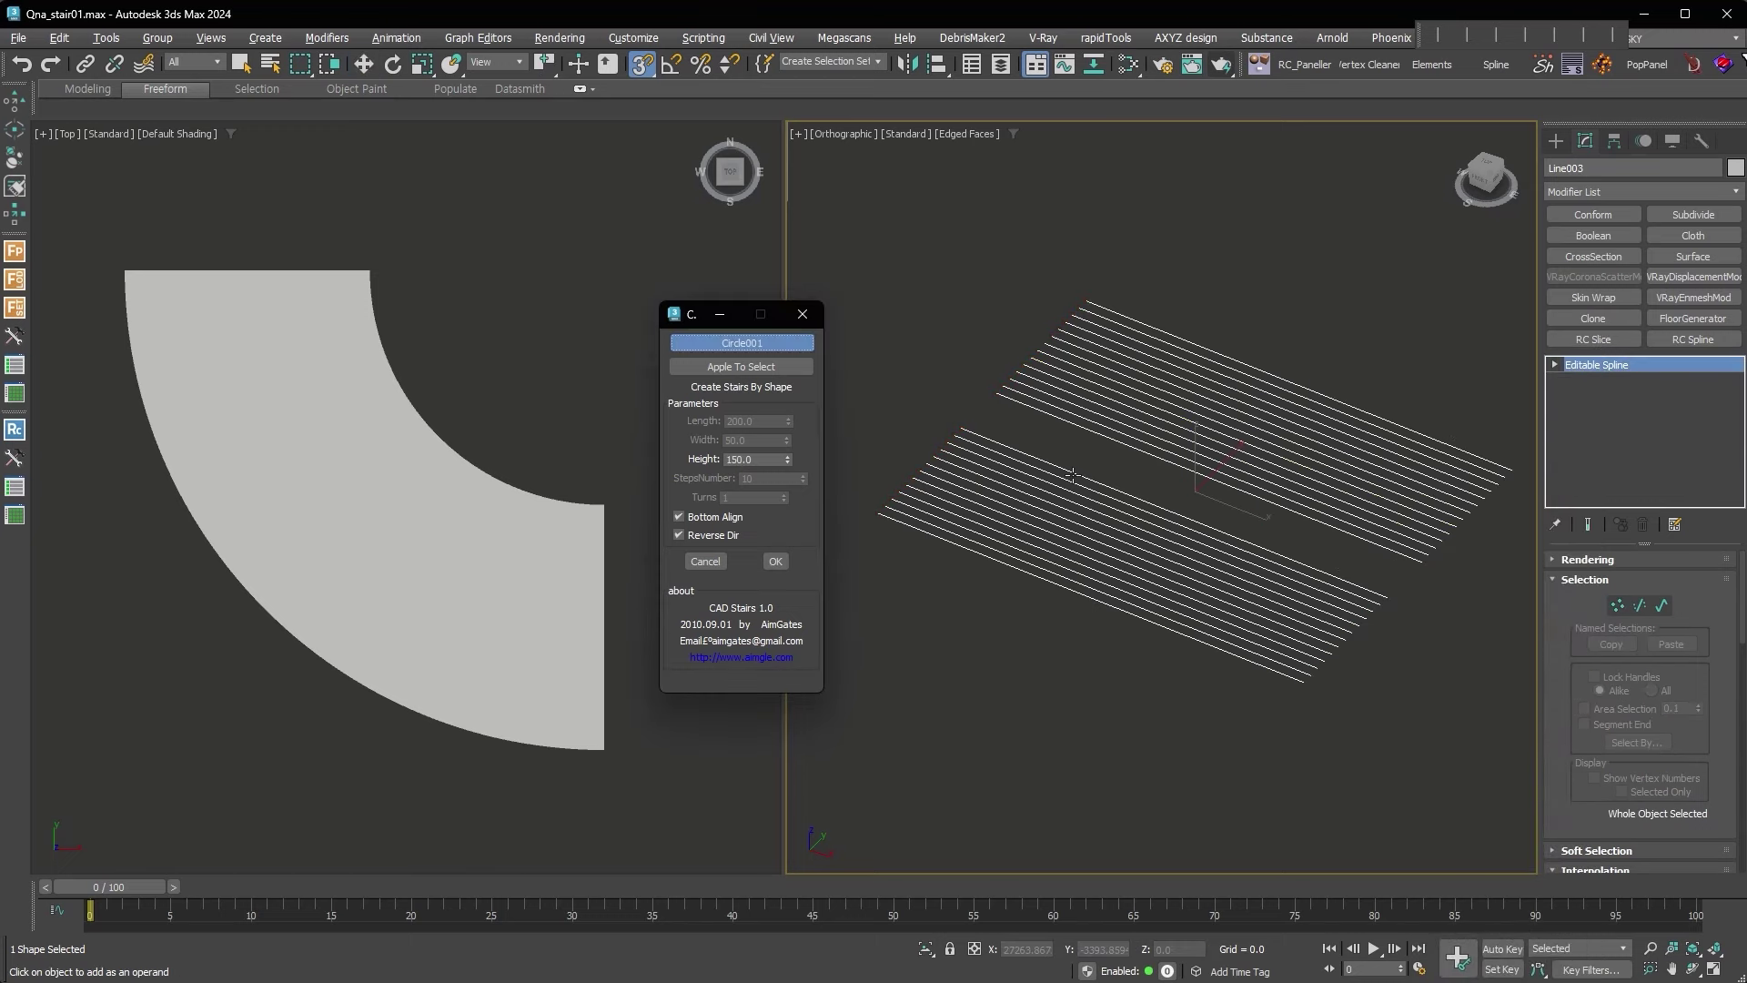
click(1073, 474)
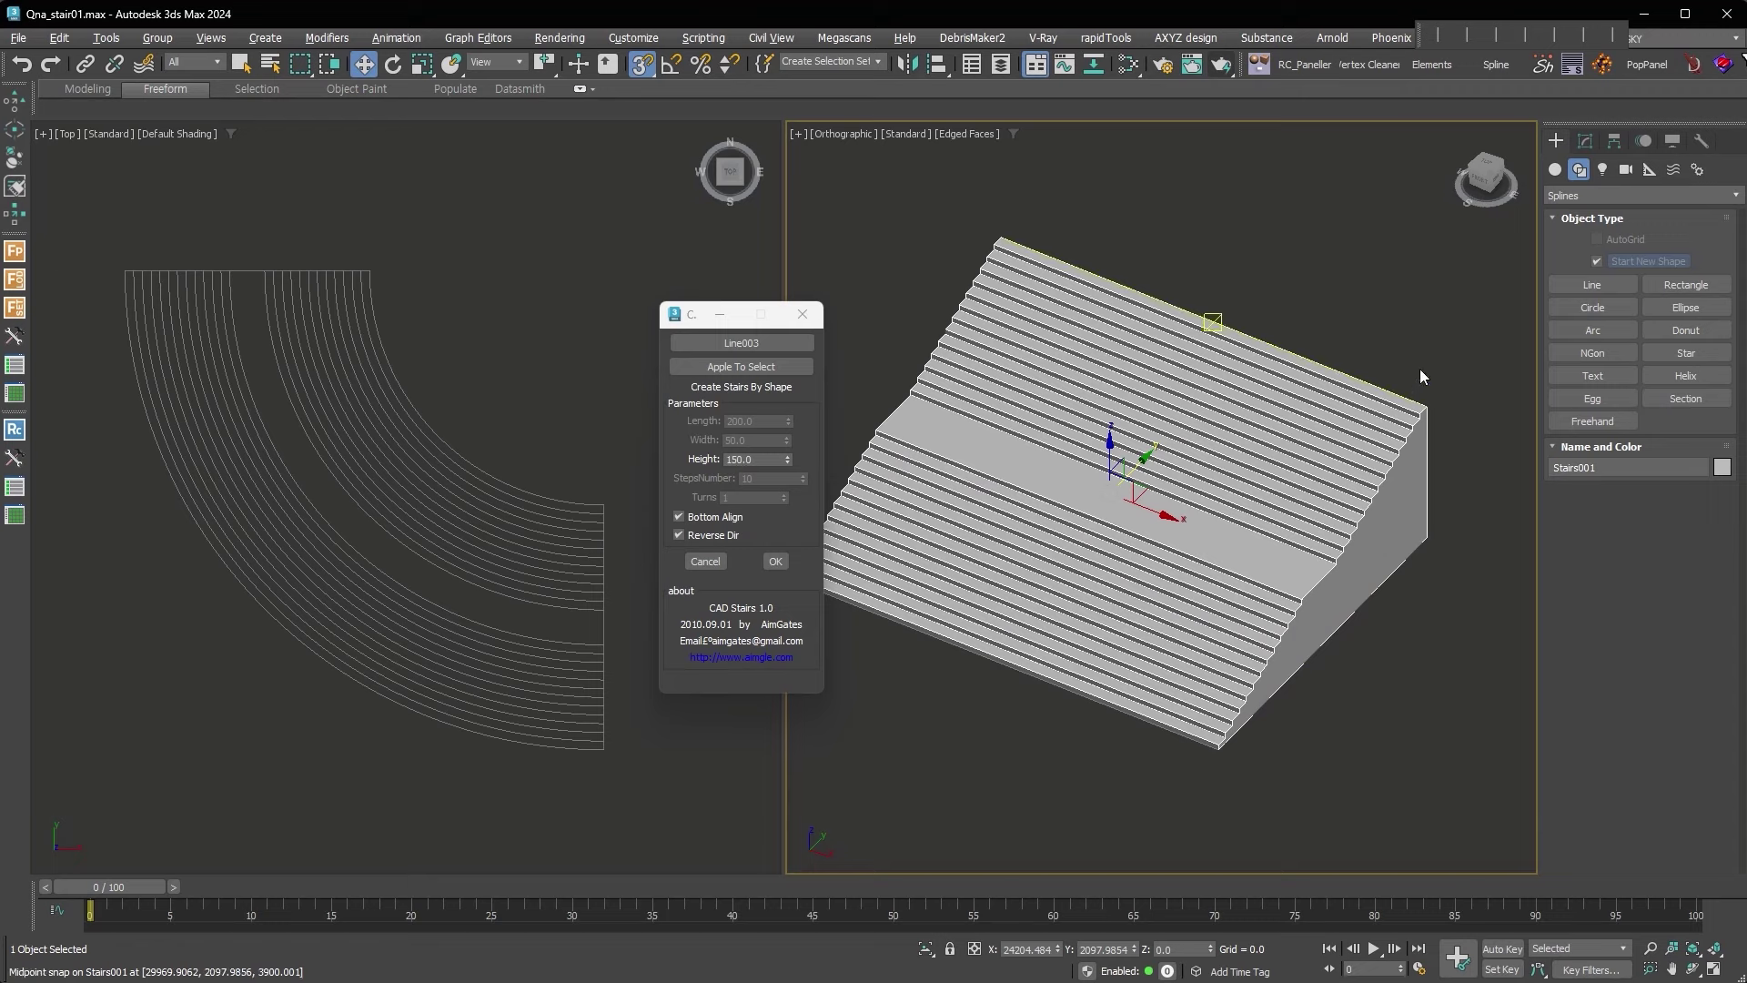
mouse_move(1454, 614)
alt+middle_down()
mouse_move(1346, 597)
mouse_move(1043, 790)
alt+middle_up()
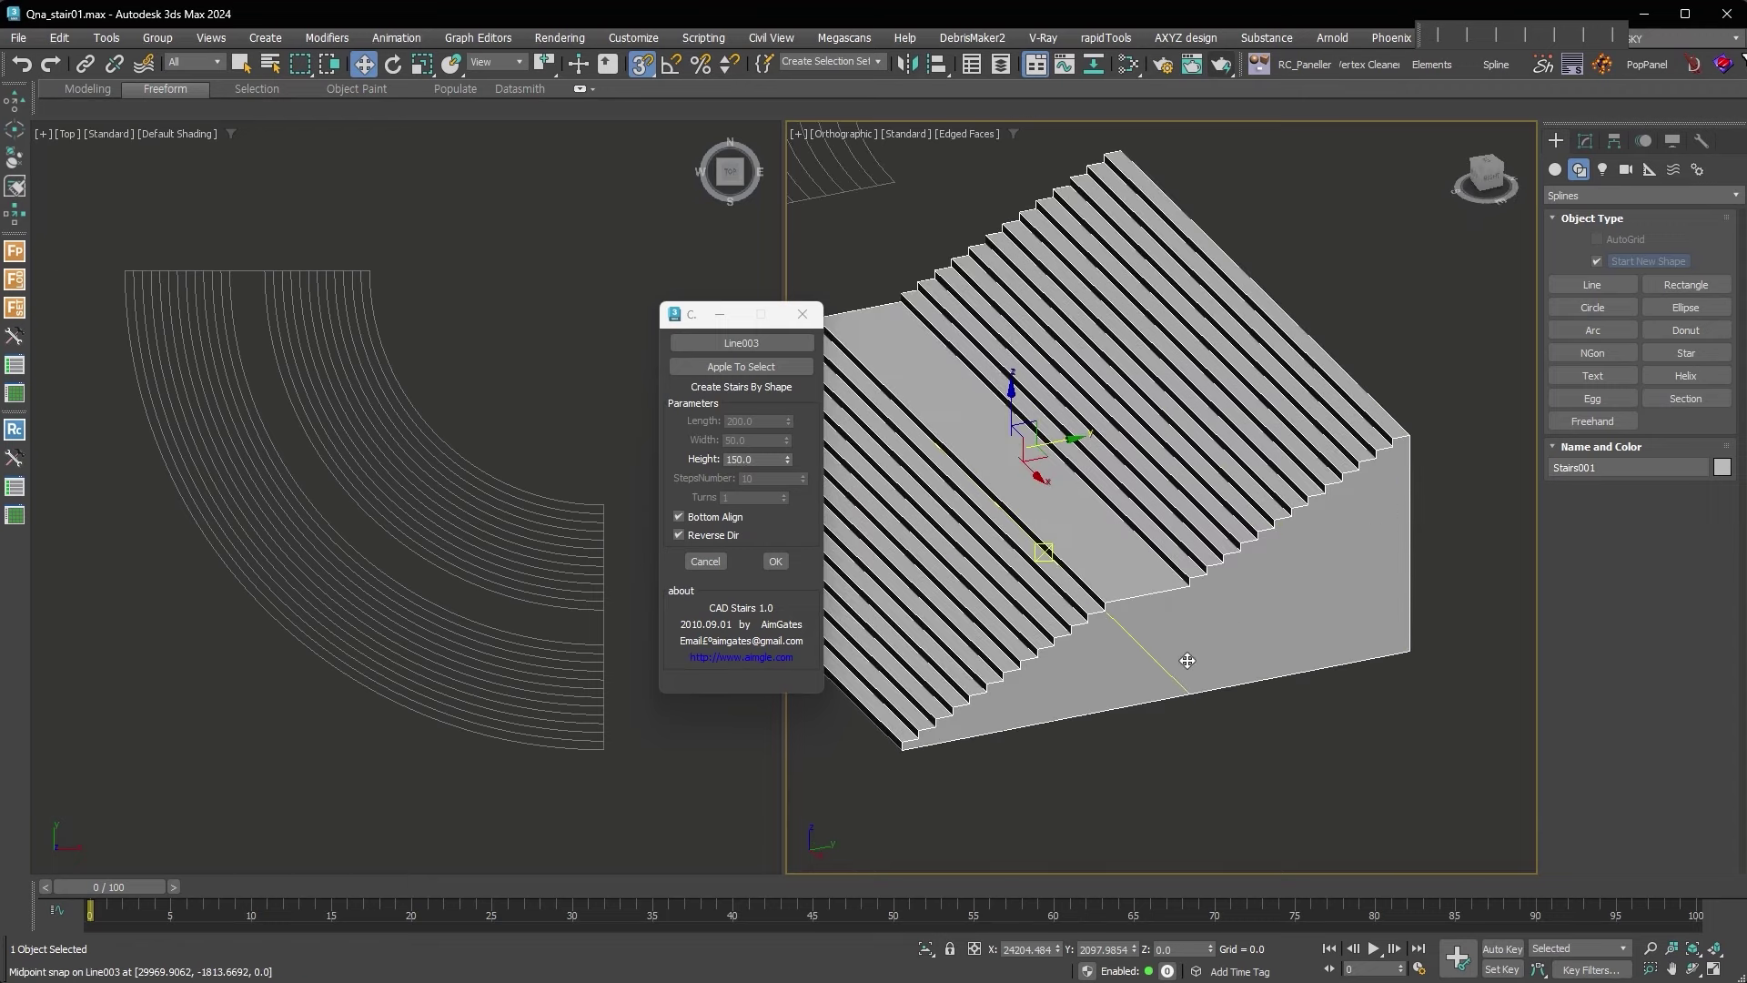
click(683, 517)
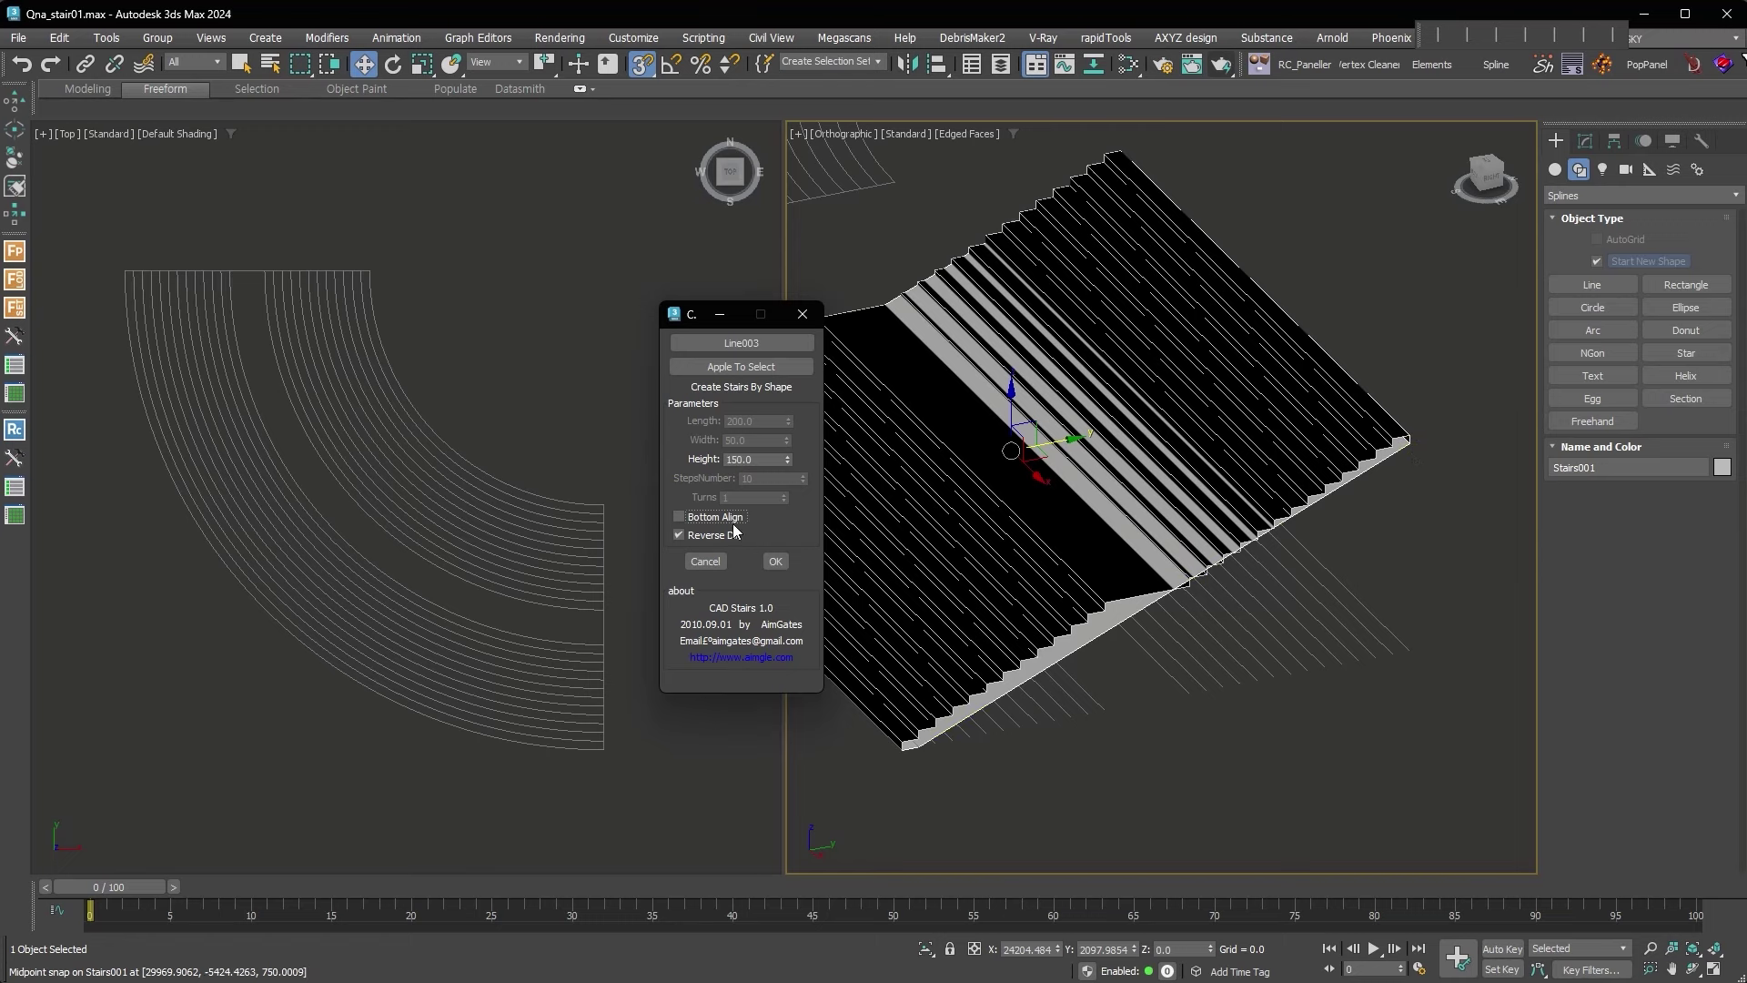
click(679, 517)
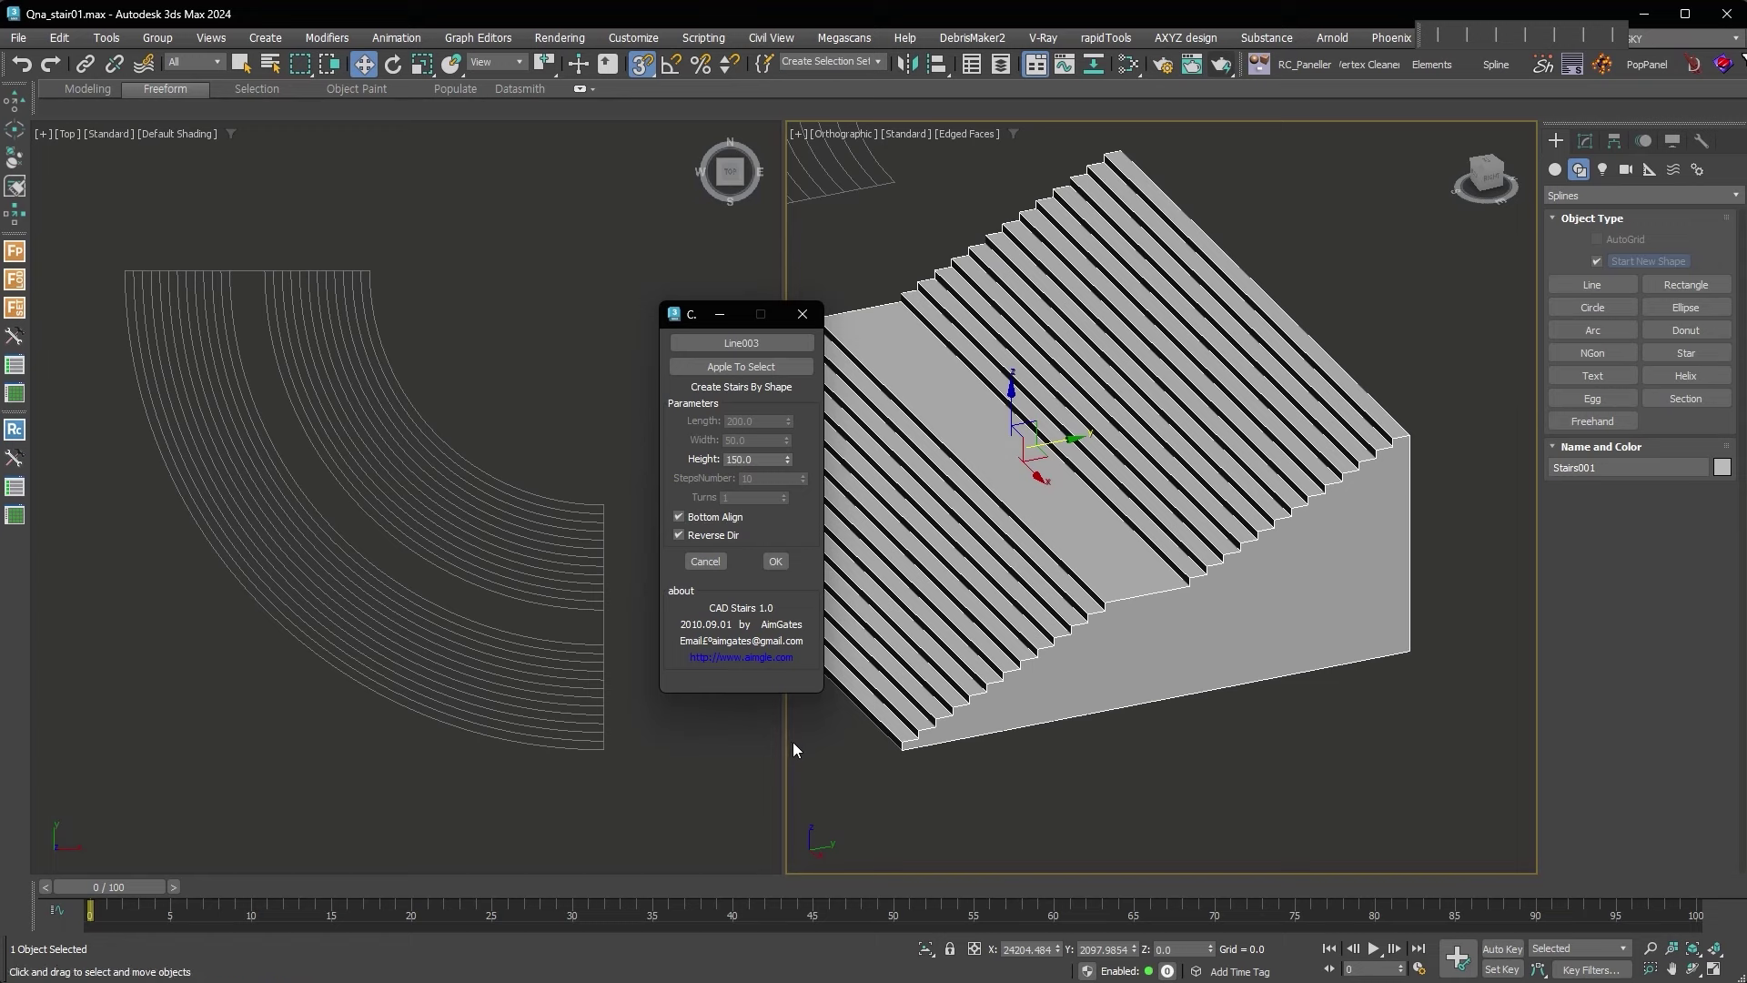
scroll(1200, 653, down, 3)
scroll(1242, 631, down, 2)
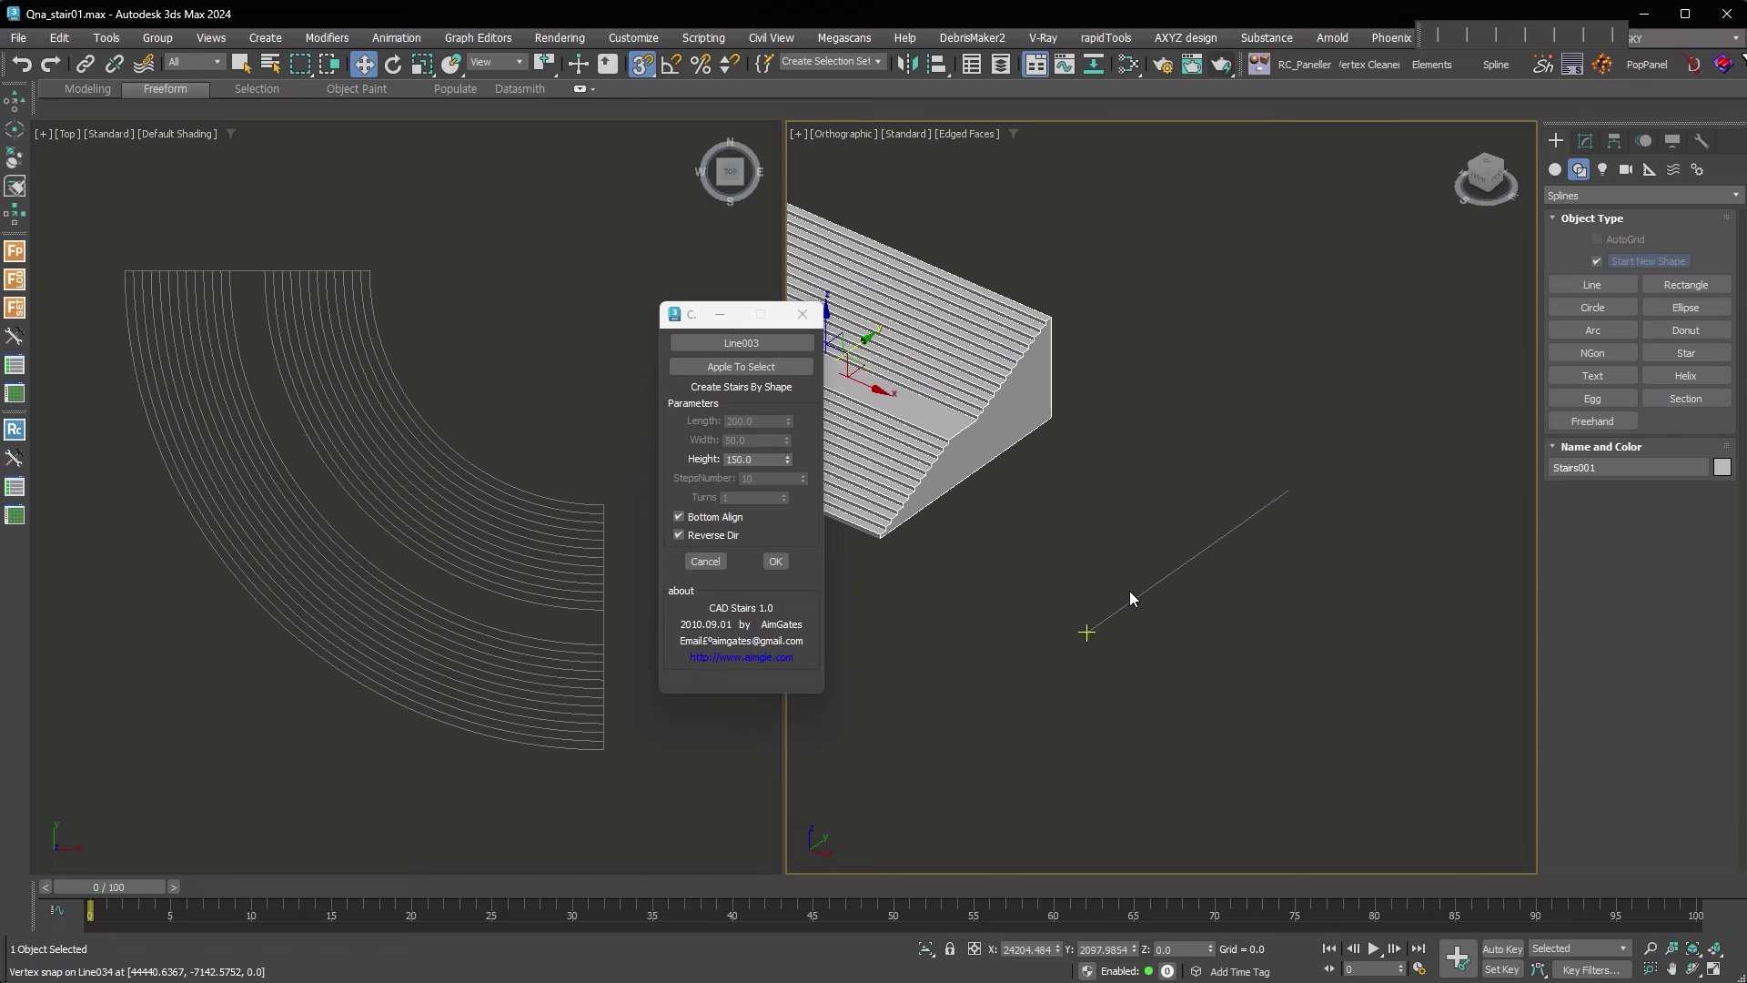
click(1299, 473)
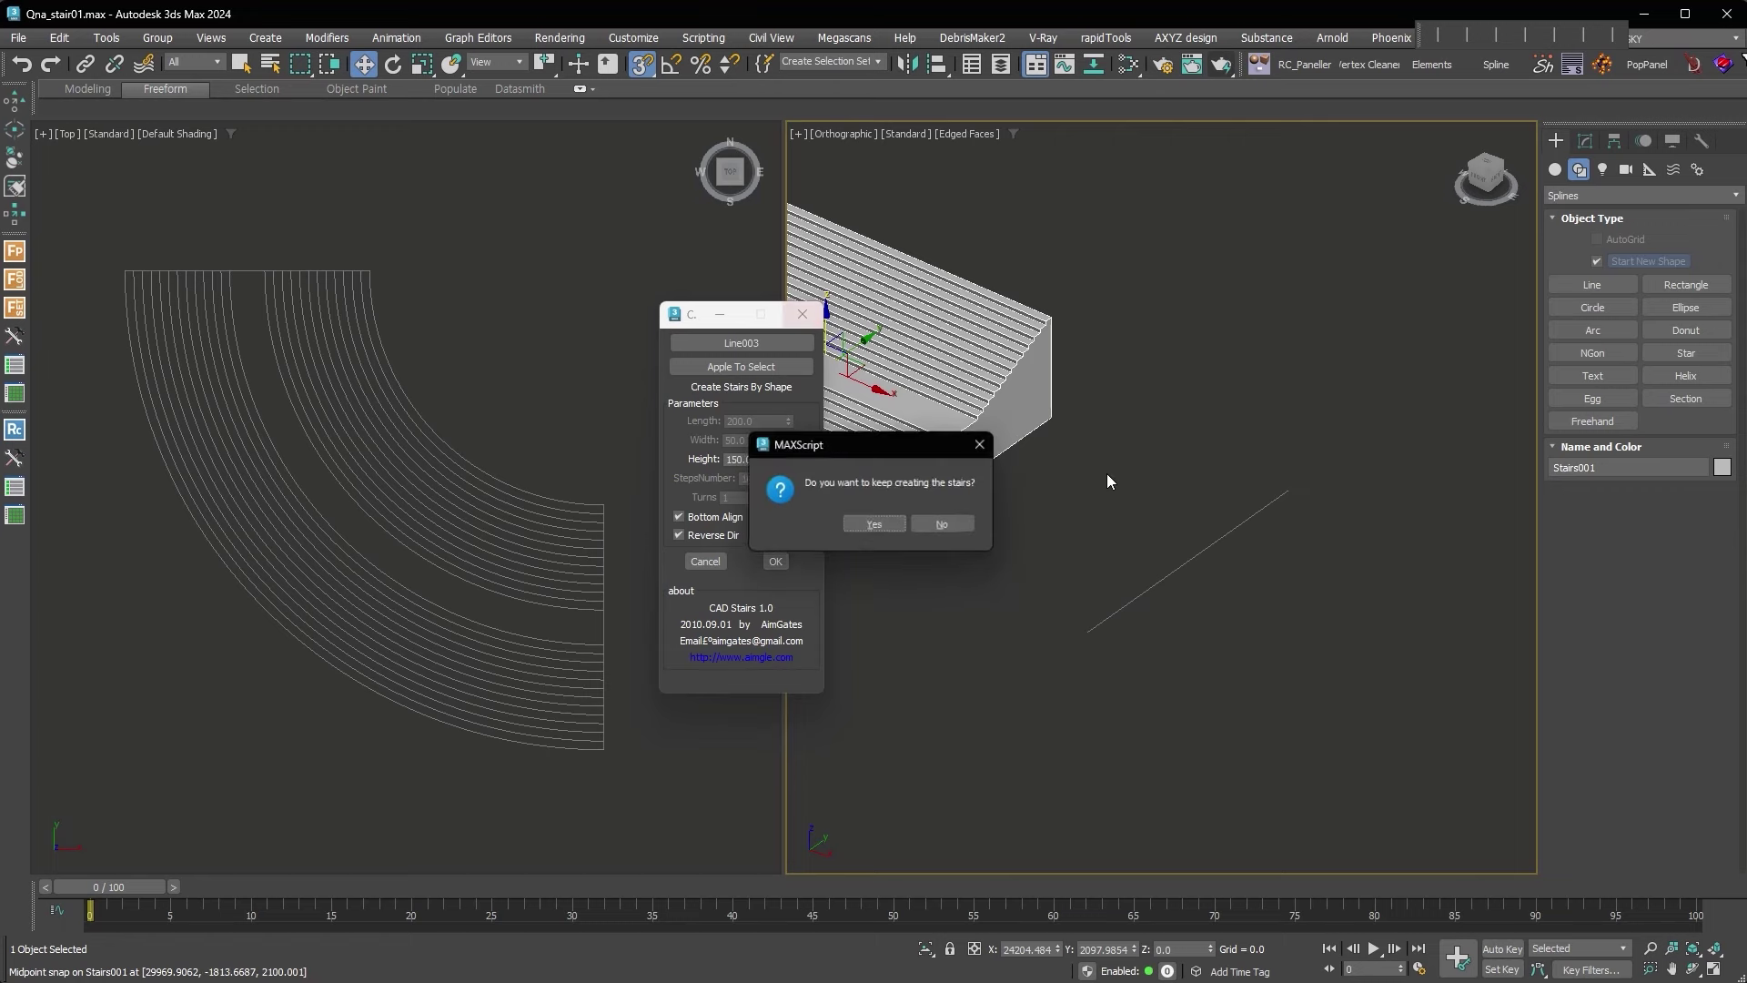
Continue with new stairs and pick Line034 as the shape
click(928, 528)
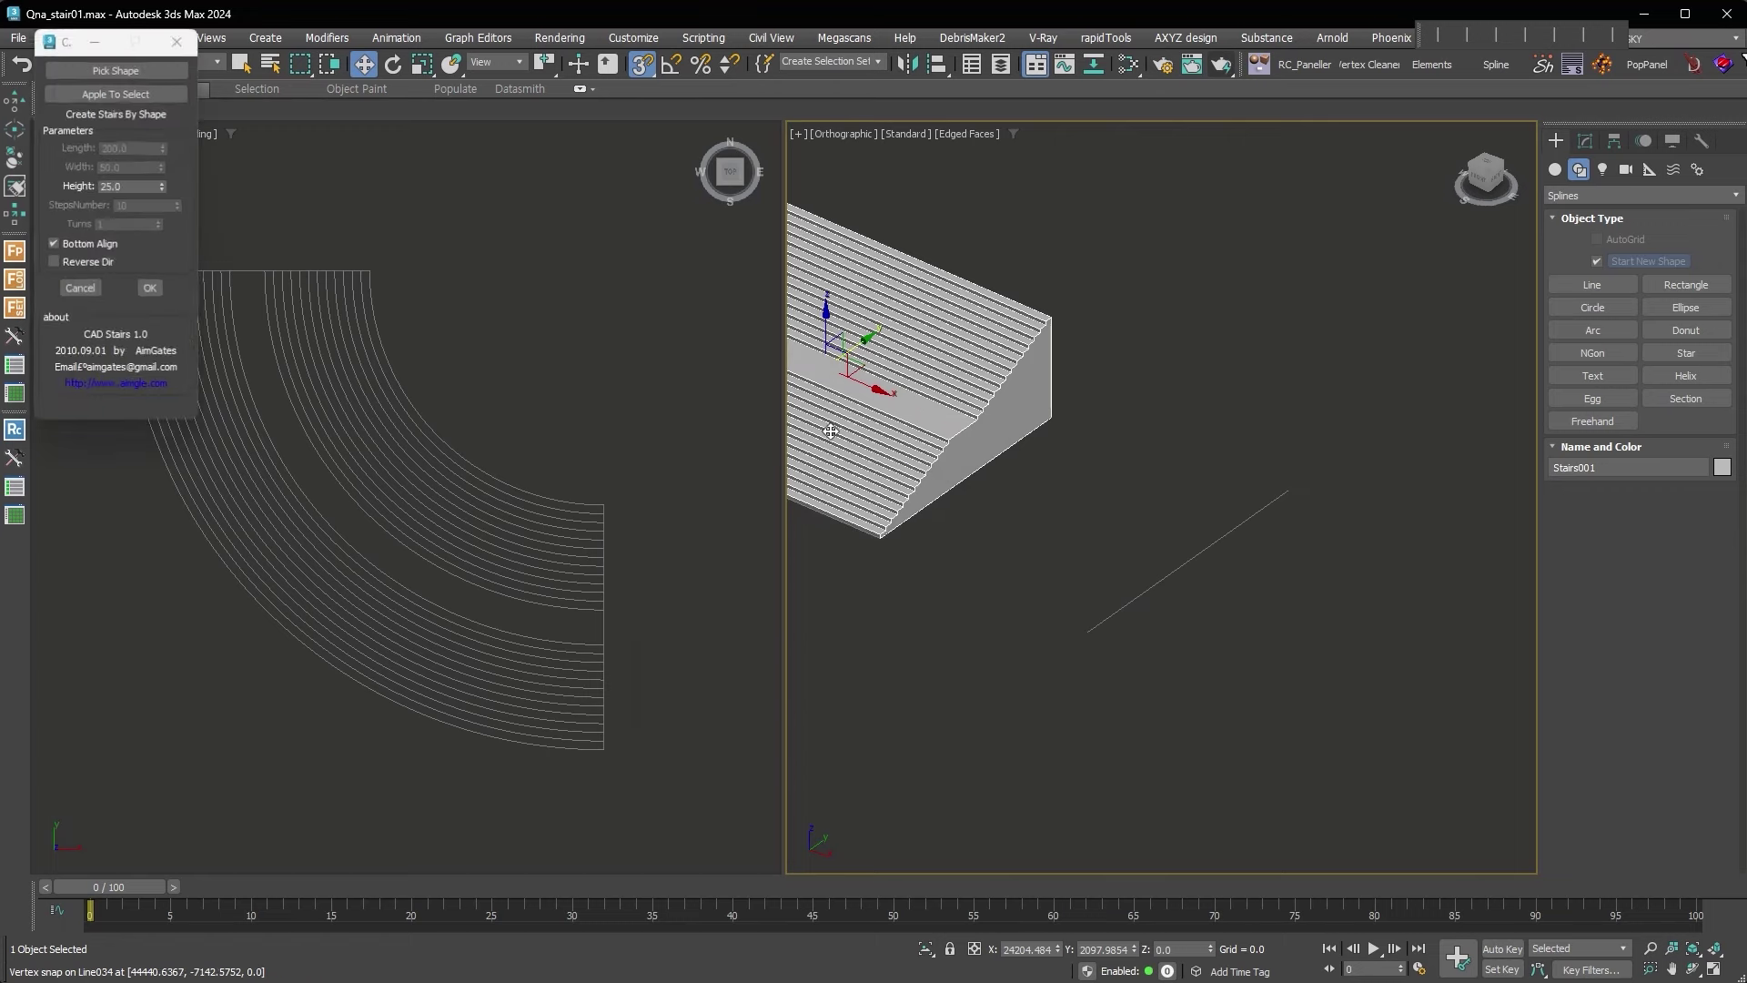
click(979, 385)
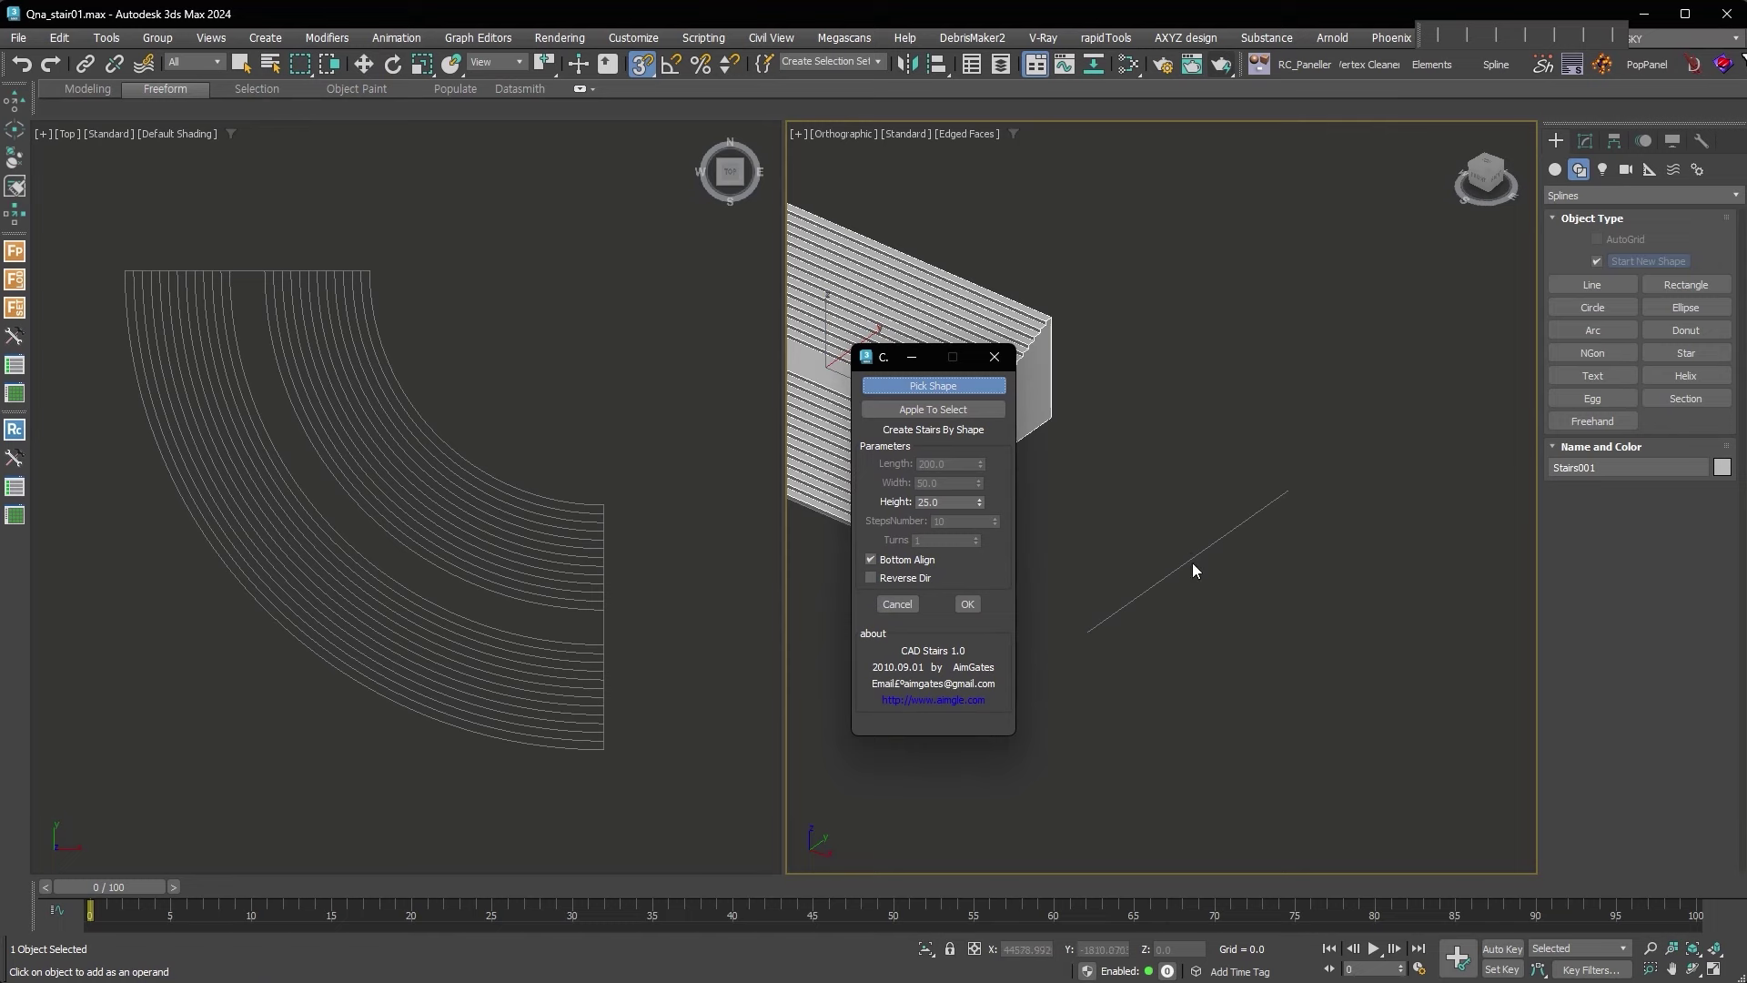
click(1194, 569)
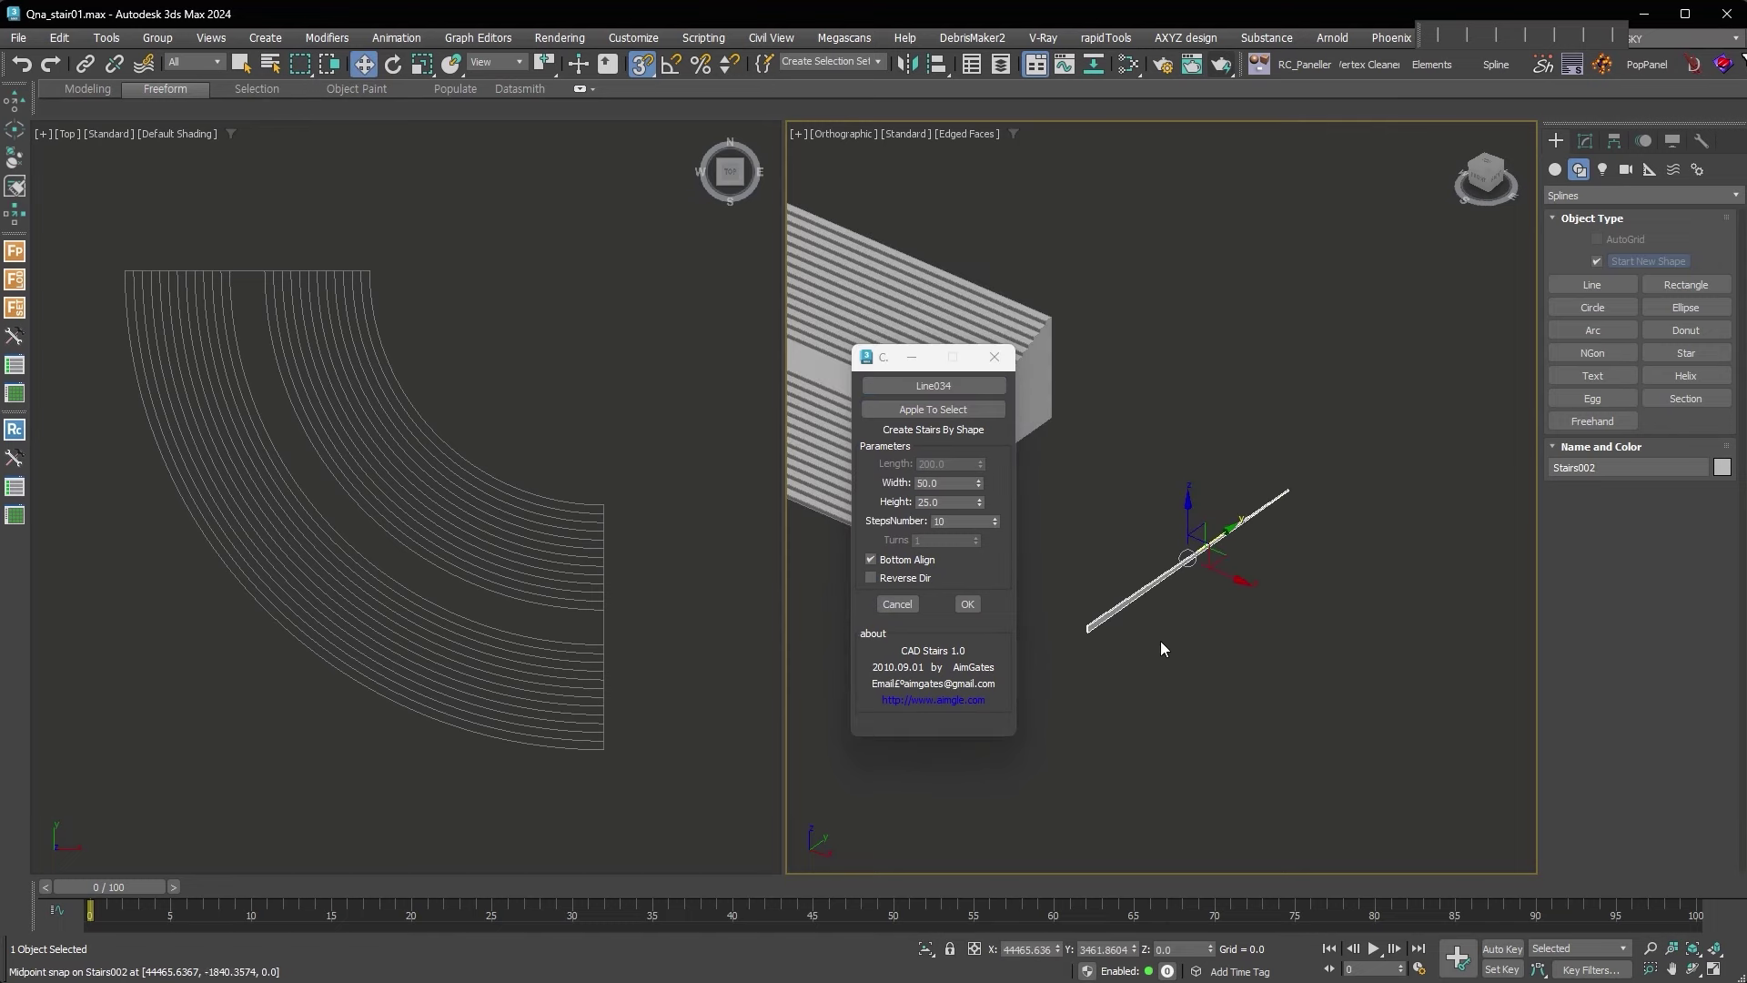
Set the new stair's Height to 150, Width to 5000, and reverse its direction
double_click(945, 504)
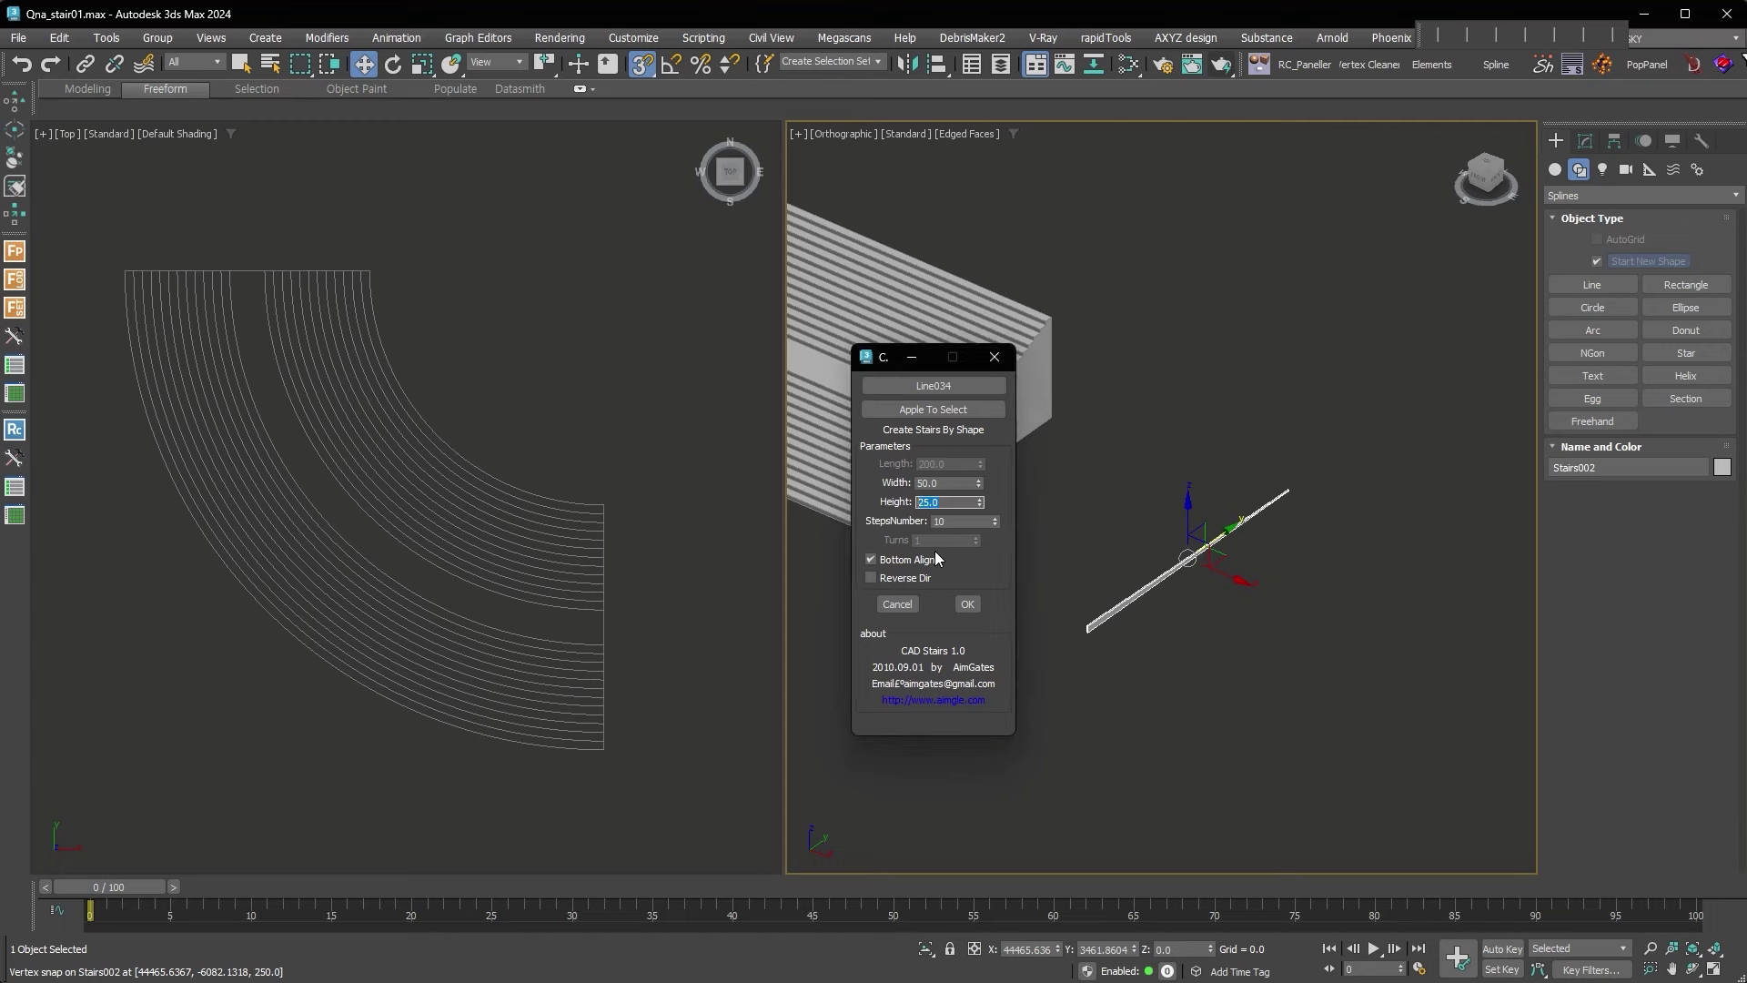
text(150)
key(Return)
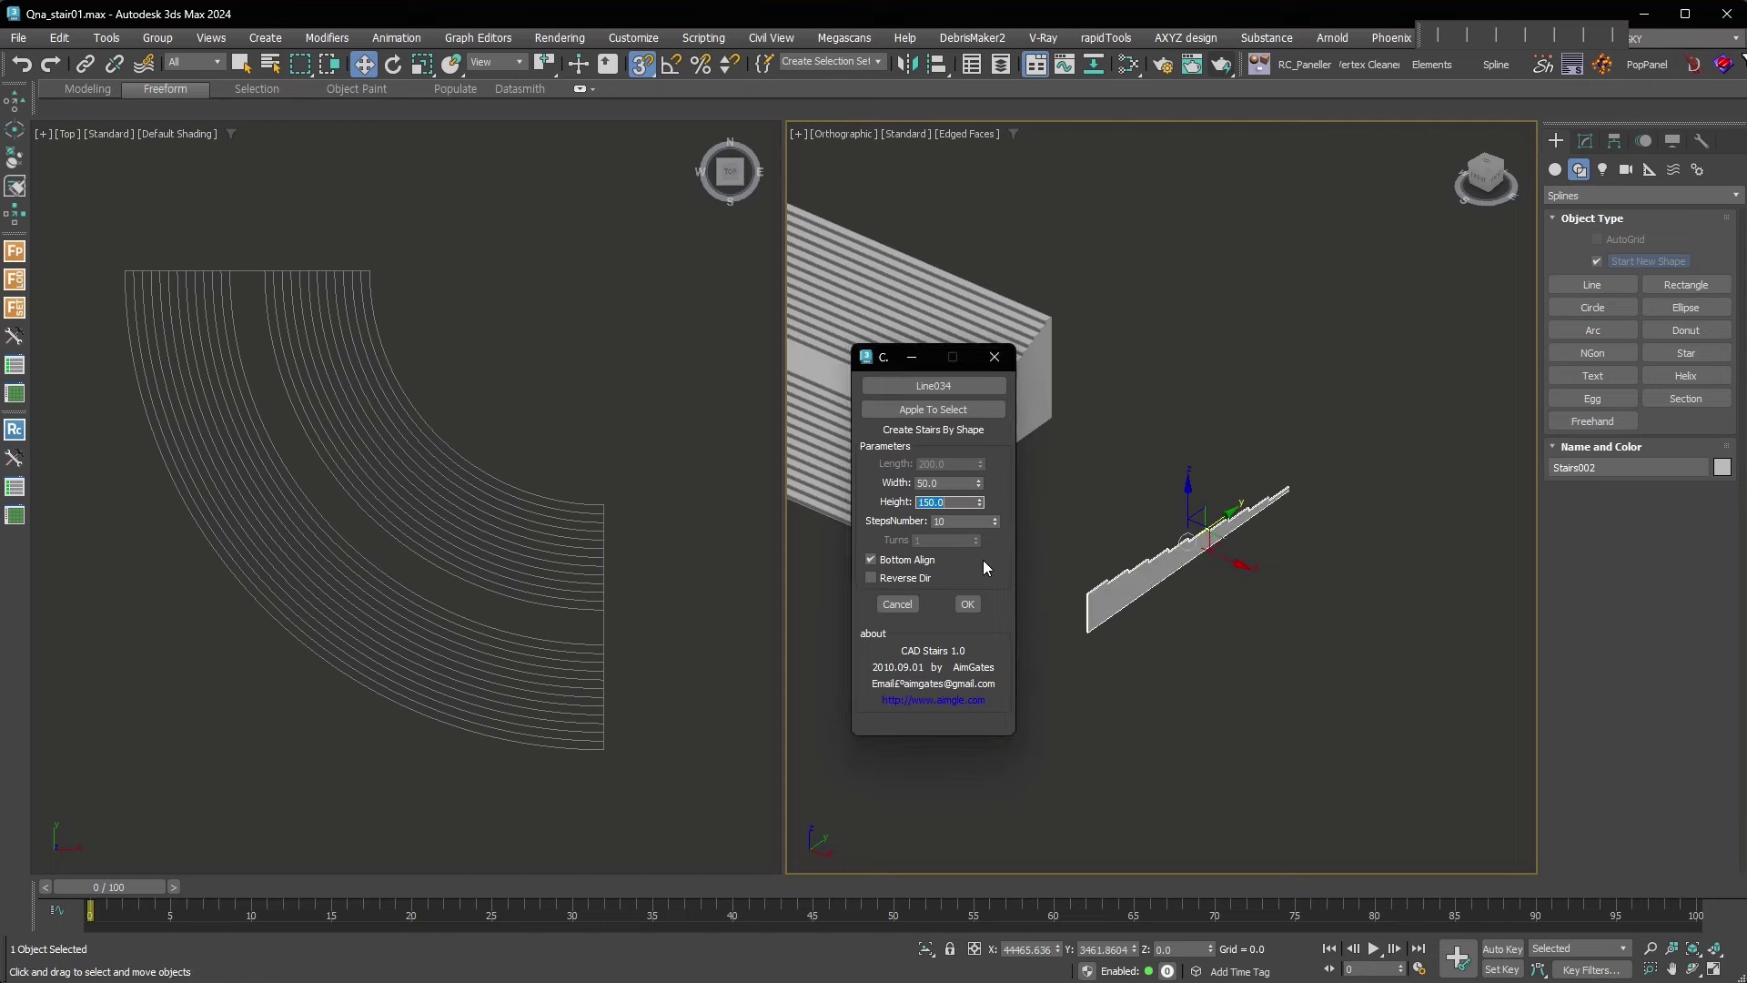
text(2000)
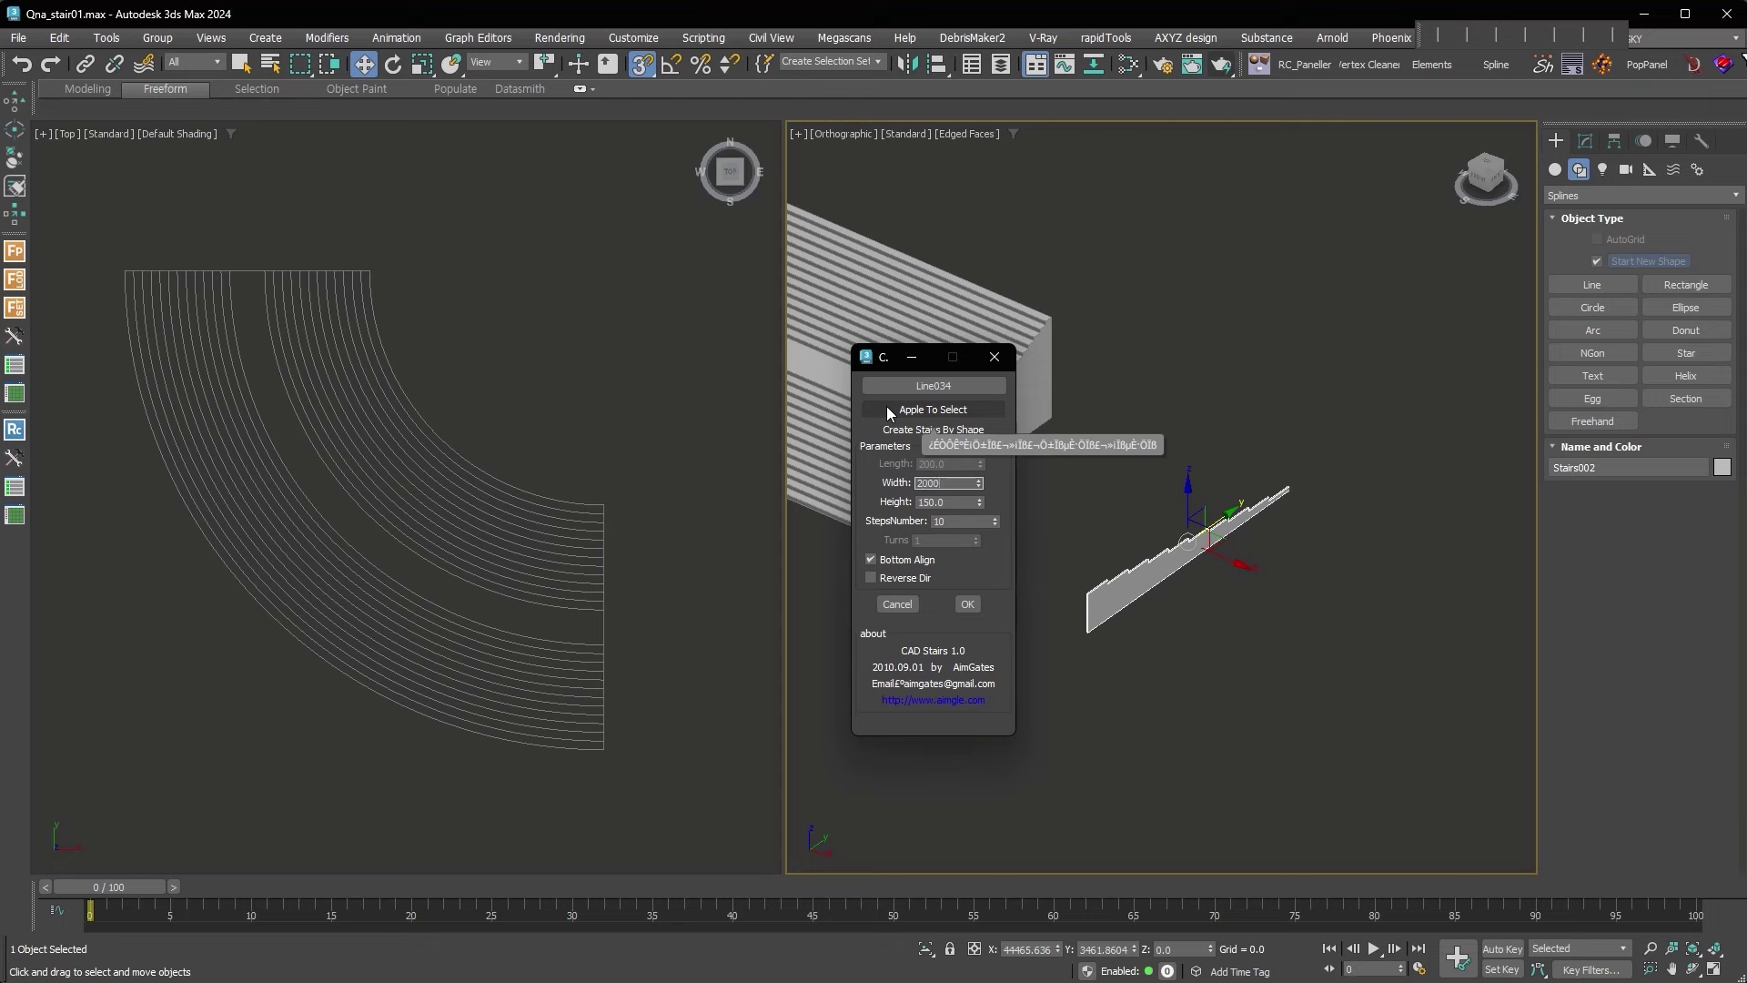
key(Return)
text(5000)
key(Return)
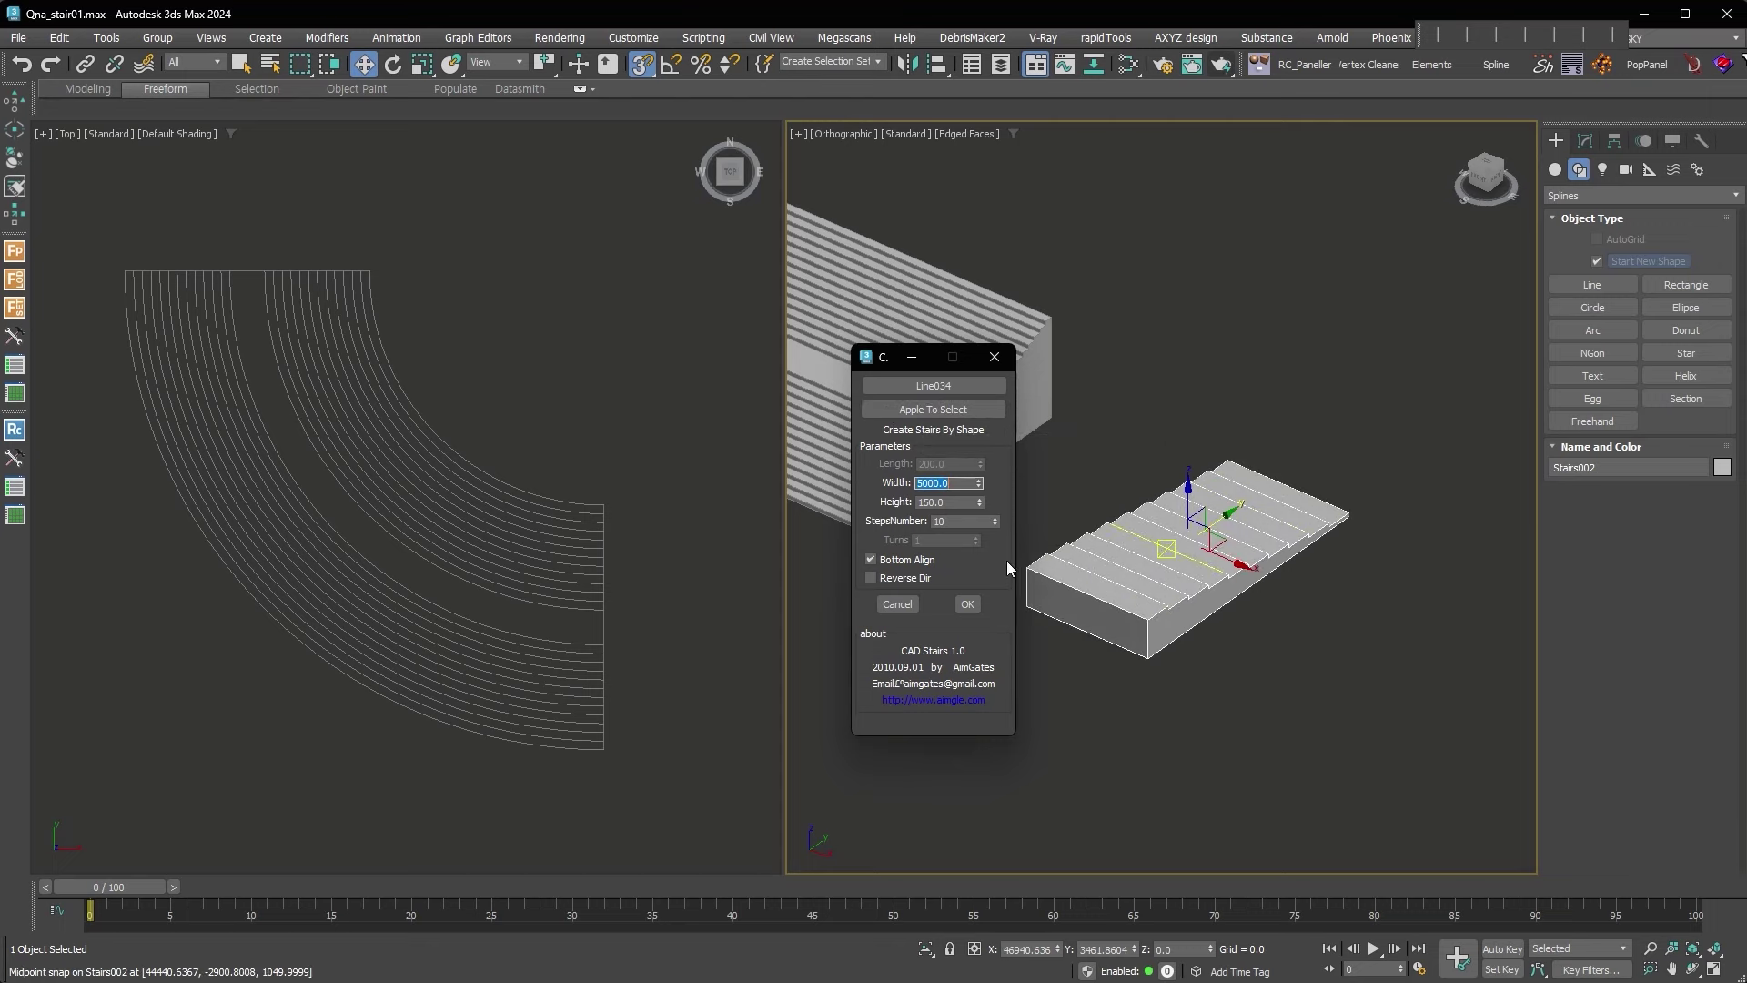
click(871, 578)
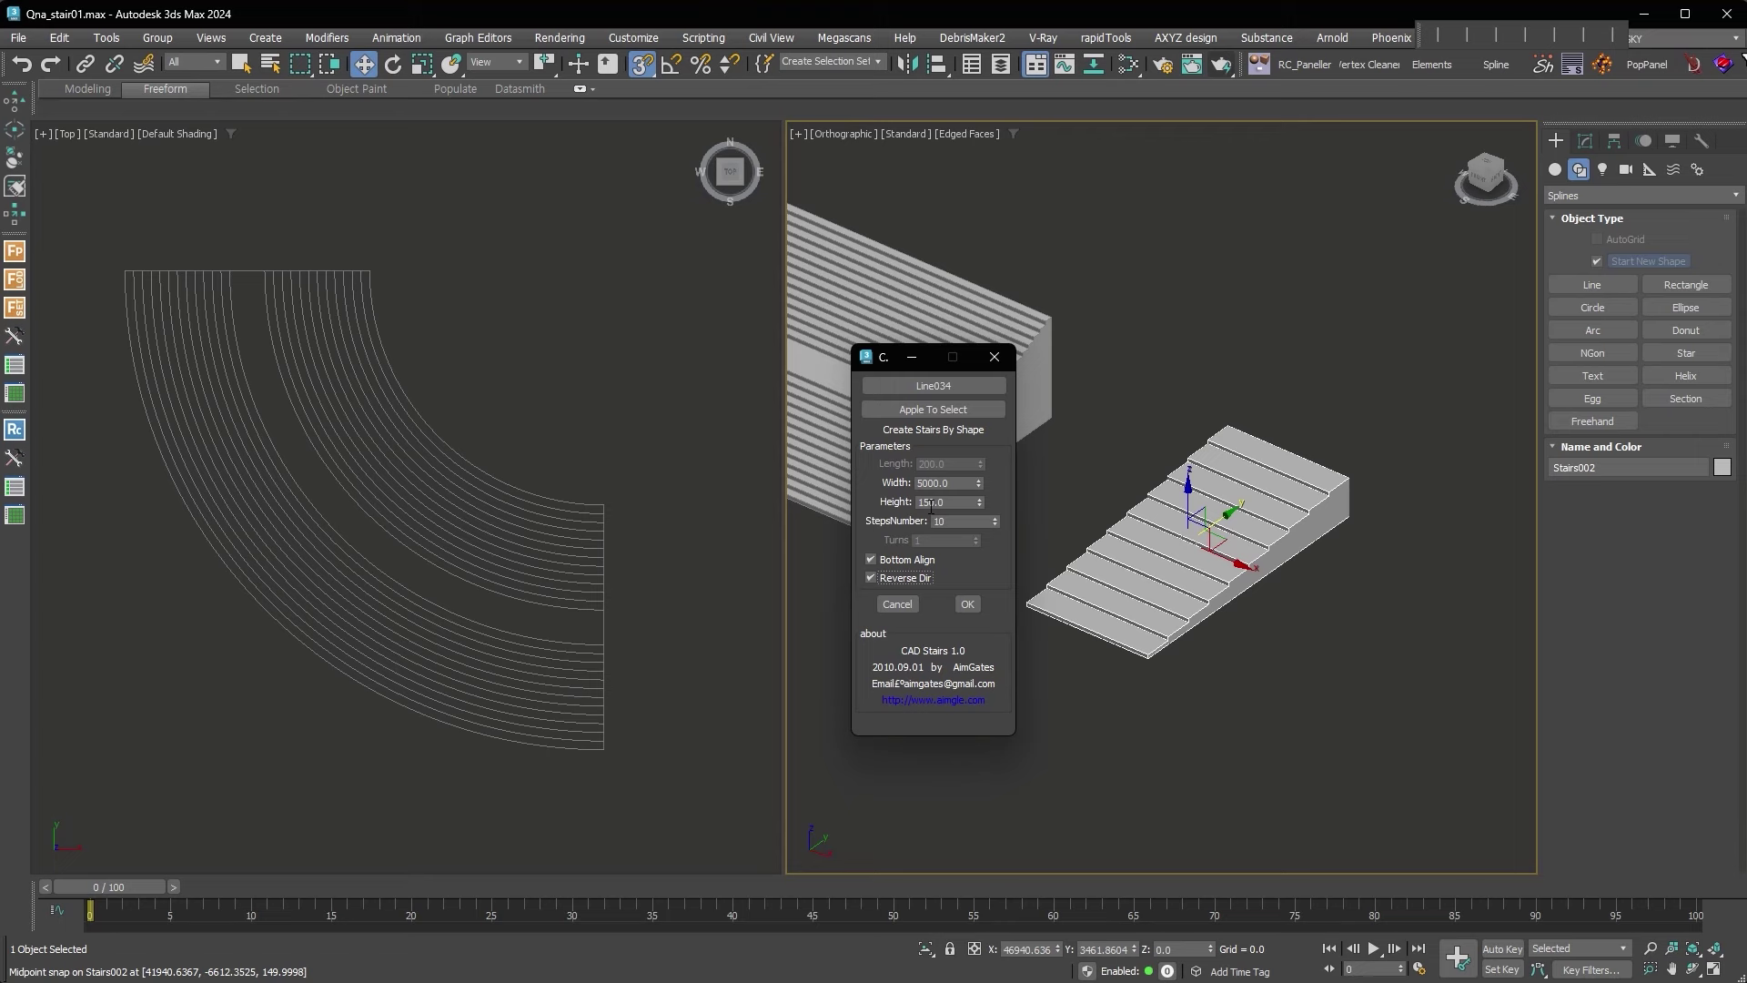
Give Stairs002 30 steps, turn off Bottom Align, and close CAD Stairs
click(960, 522)
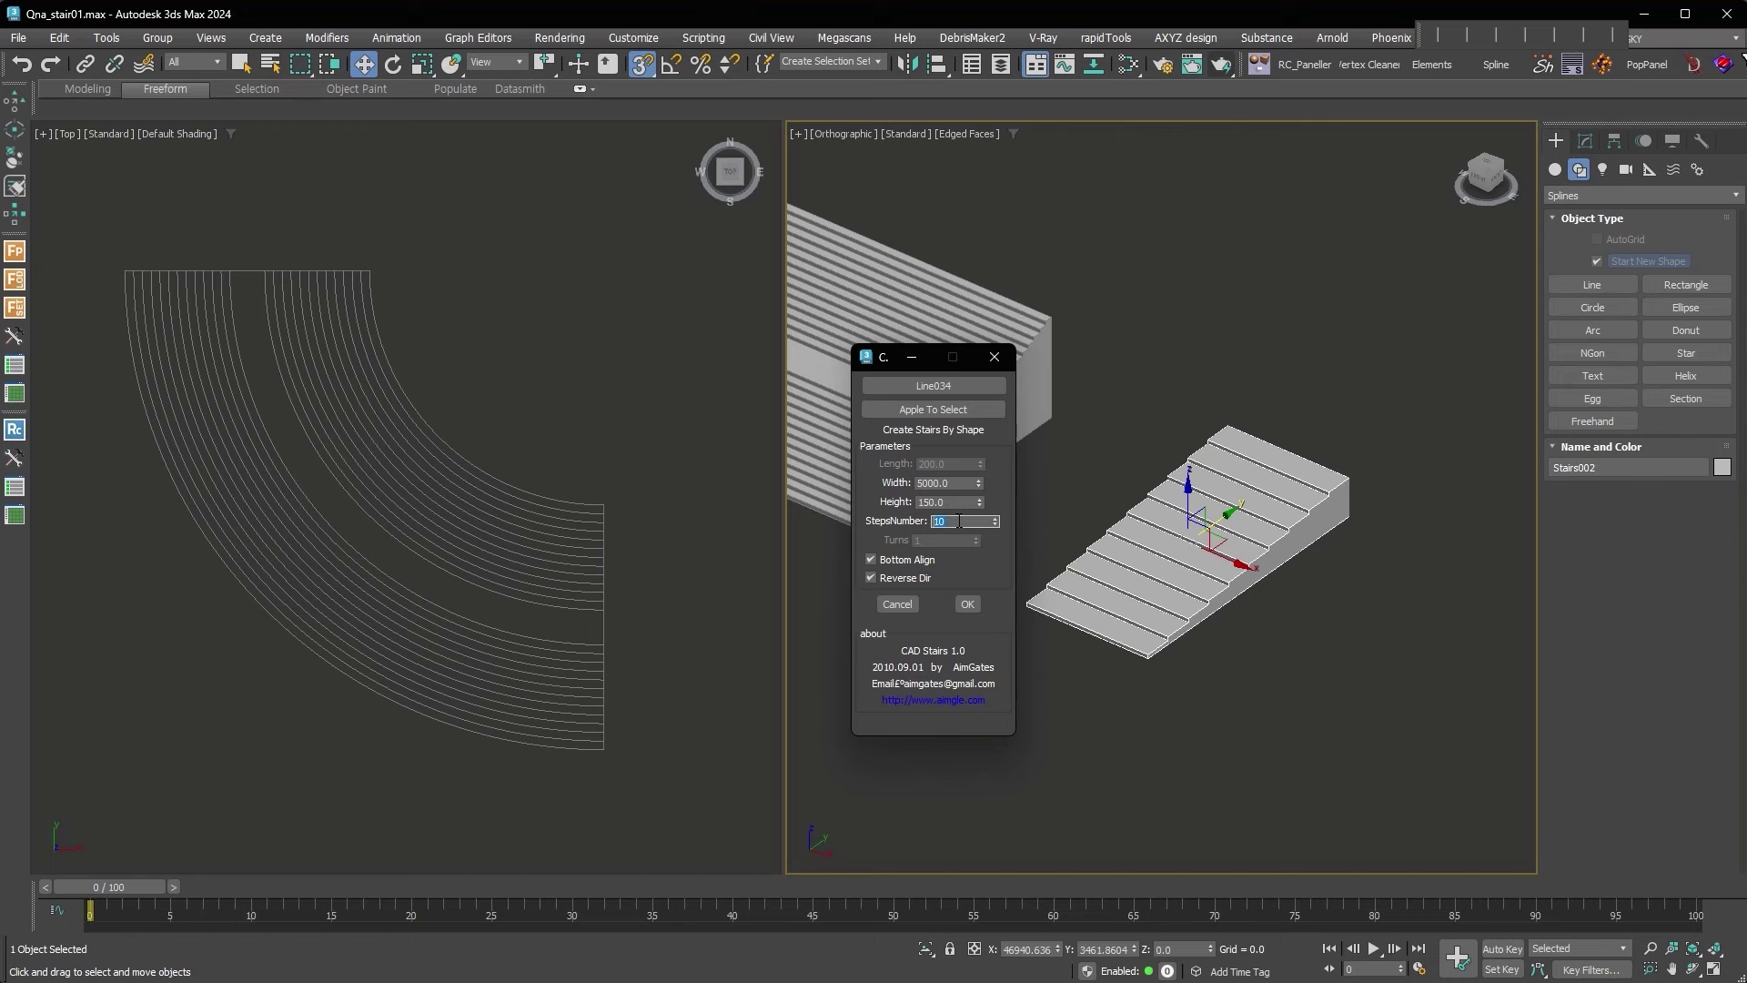
text(30)
key(Return)
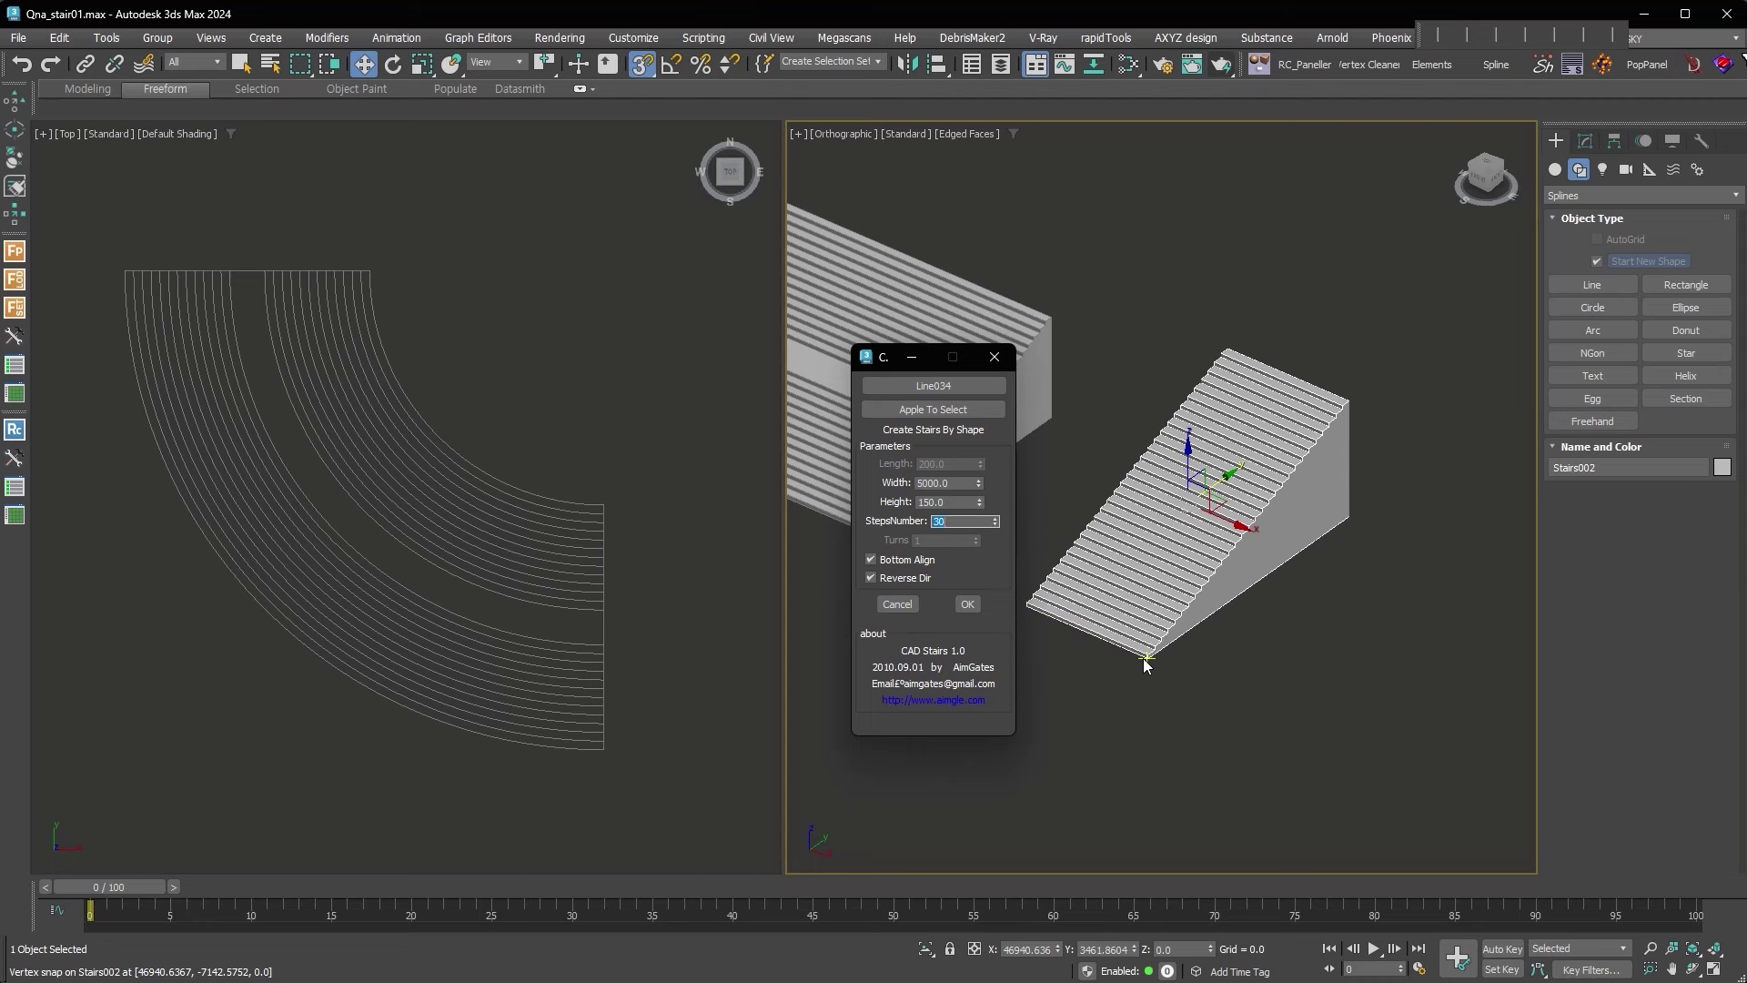
scroll(1351, 471, up, 1)
scroll(1235, 604, up, 1)
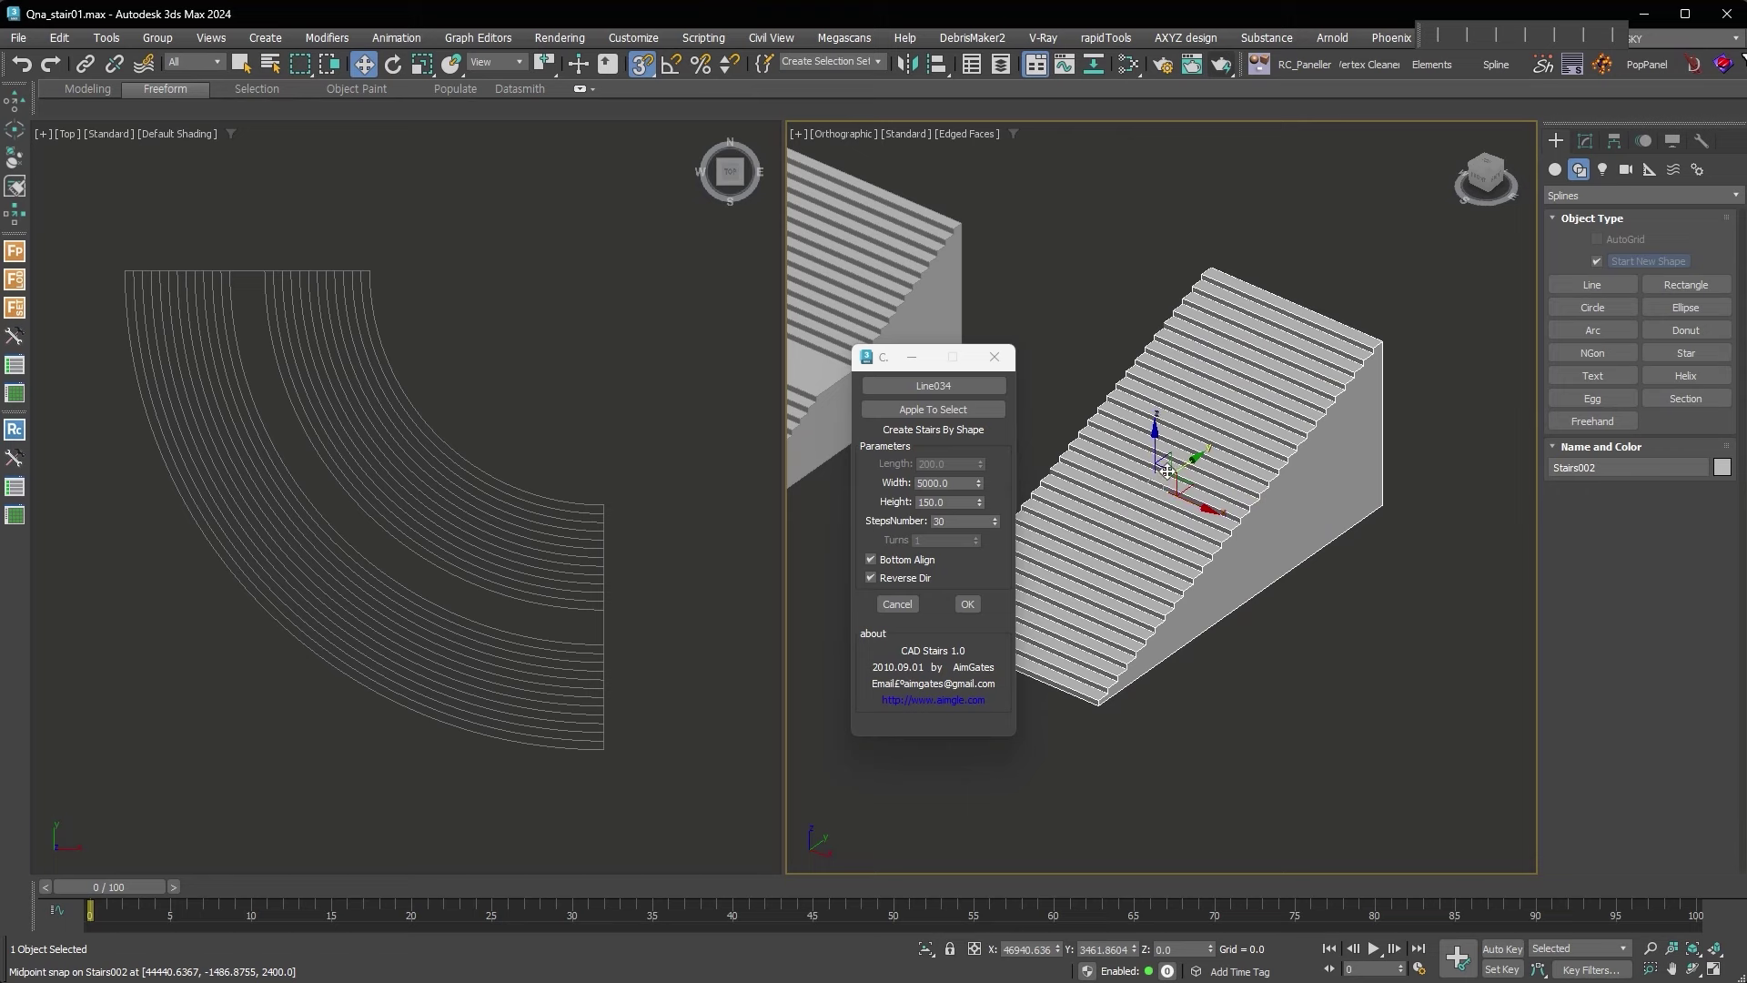
click(897, 564)
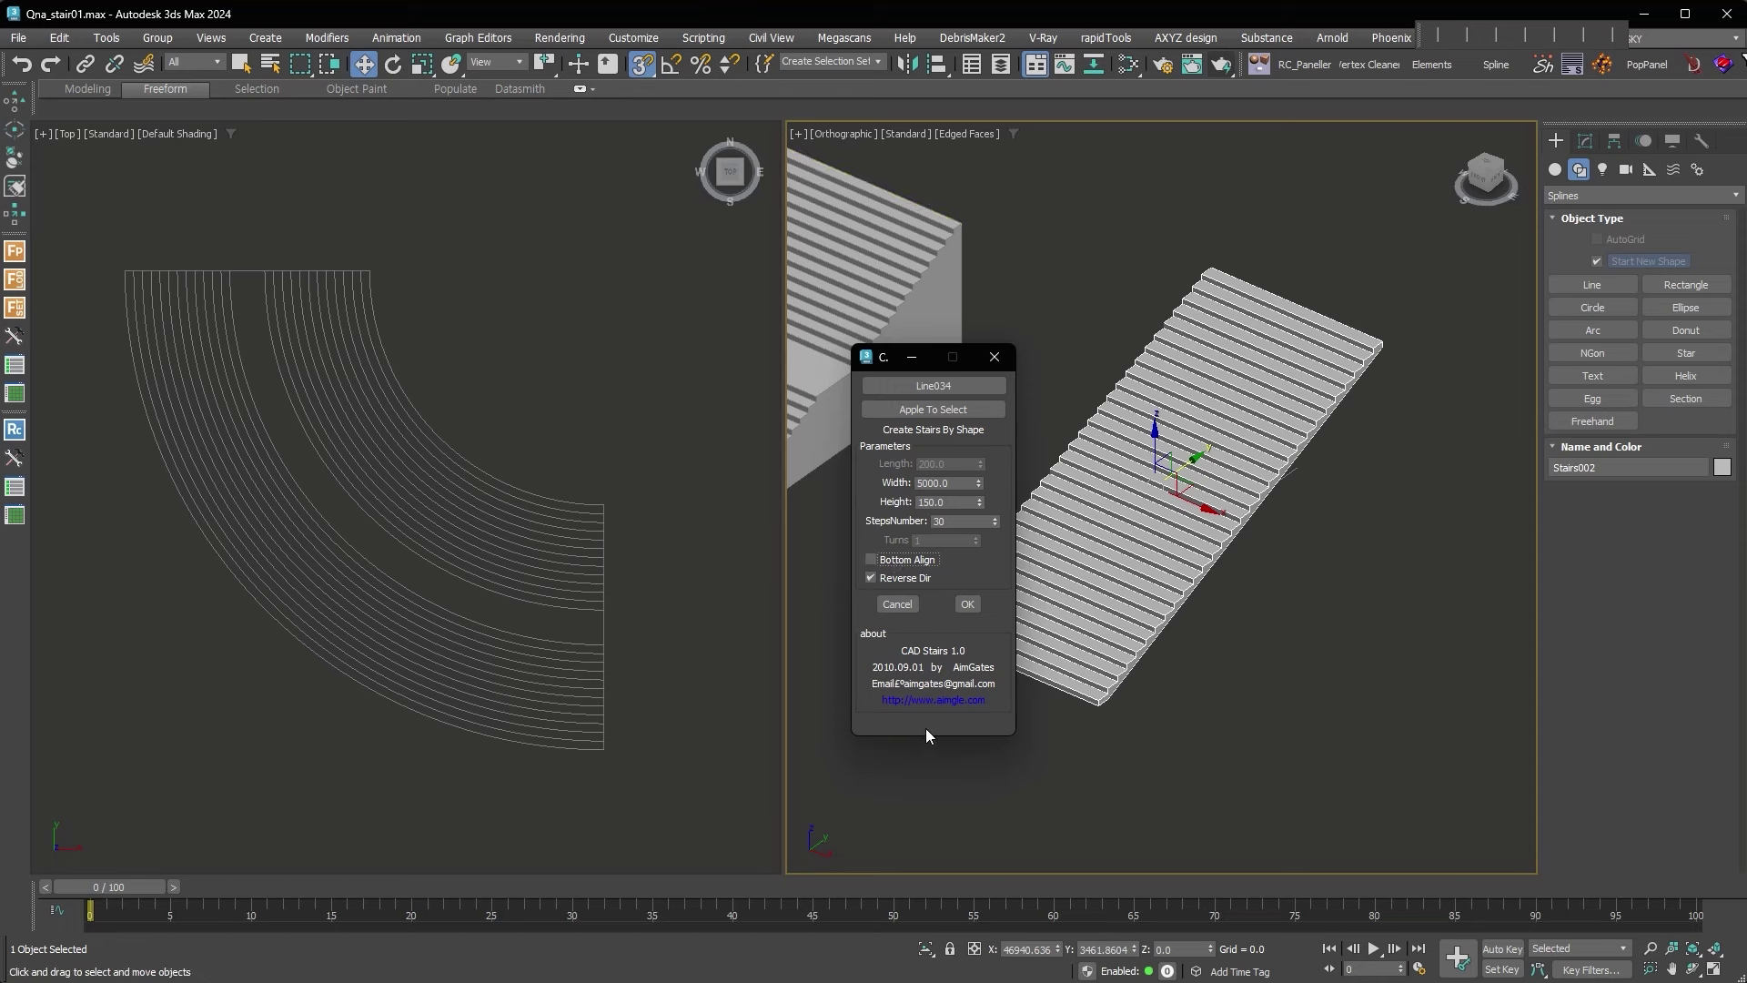
click(1002, 361)
Decline further stairs and zoom to frame Stairs001 and Stairs002
click(947, 527)
scroll(1077, 592, down, 2)
scroll(1326, 694, down, 2)
scroll(1355, 689, down, 1)
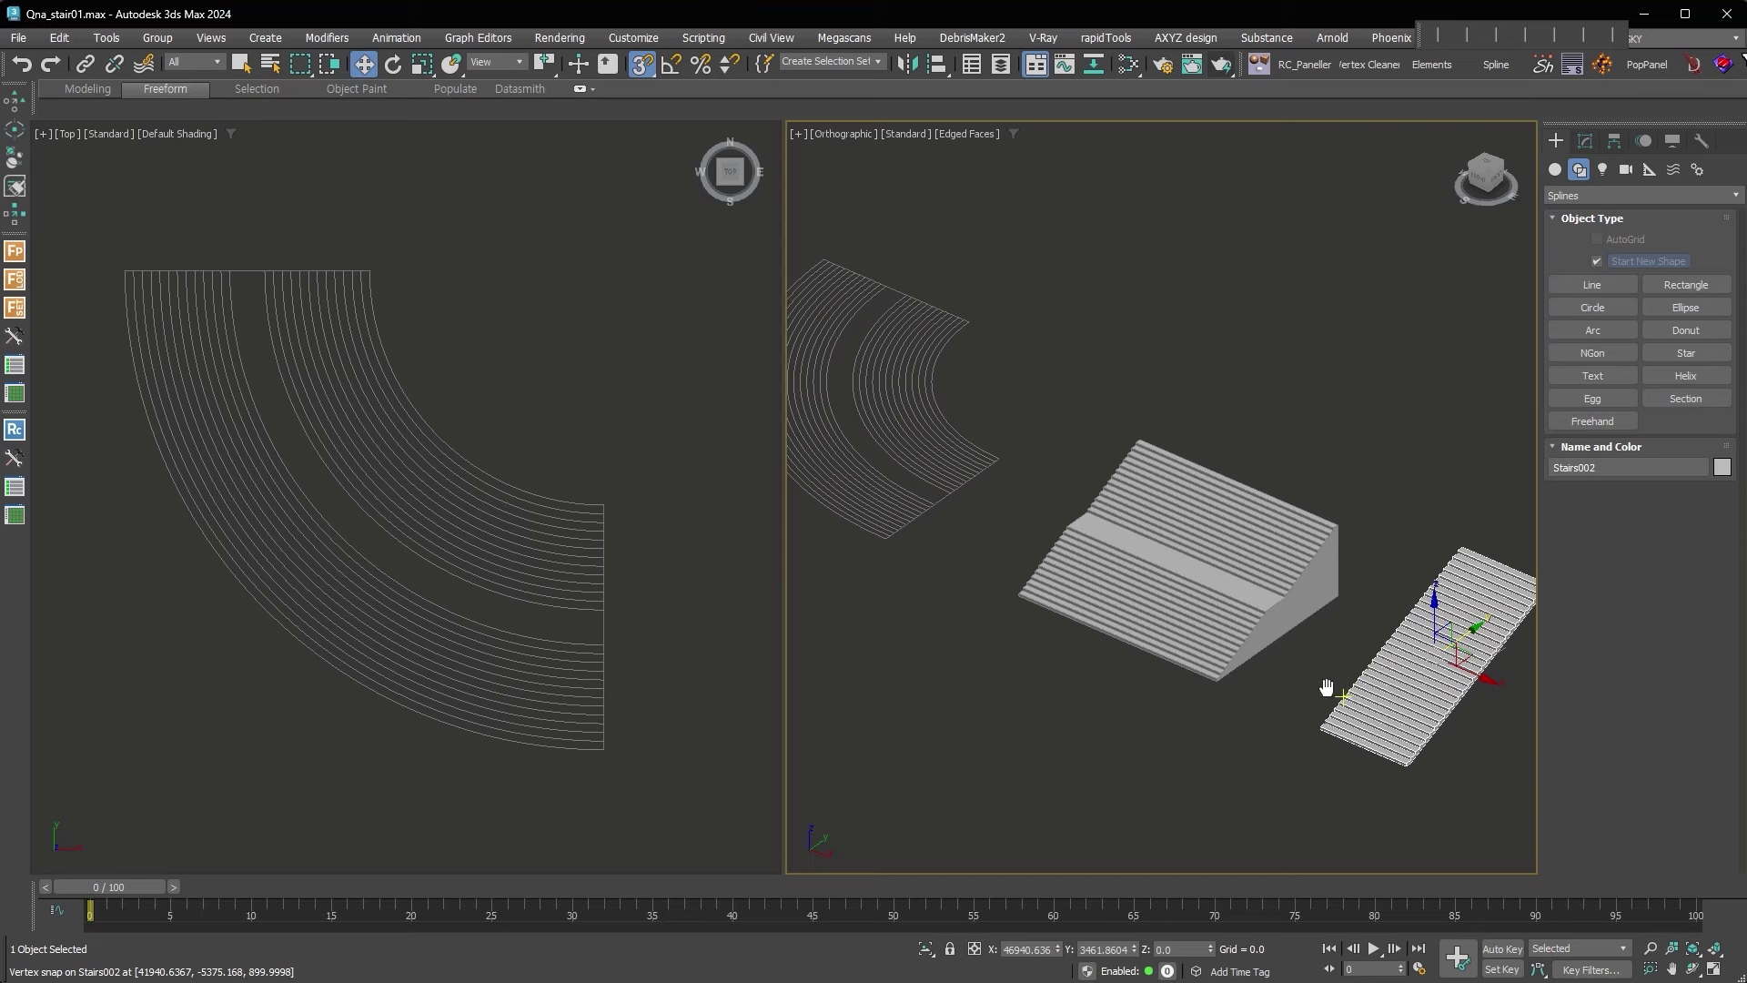
scroll(1293, 664, up, 2)
scroll(1228, 628, up, 1)
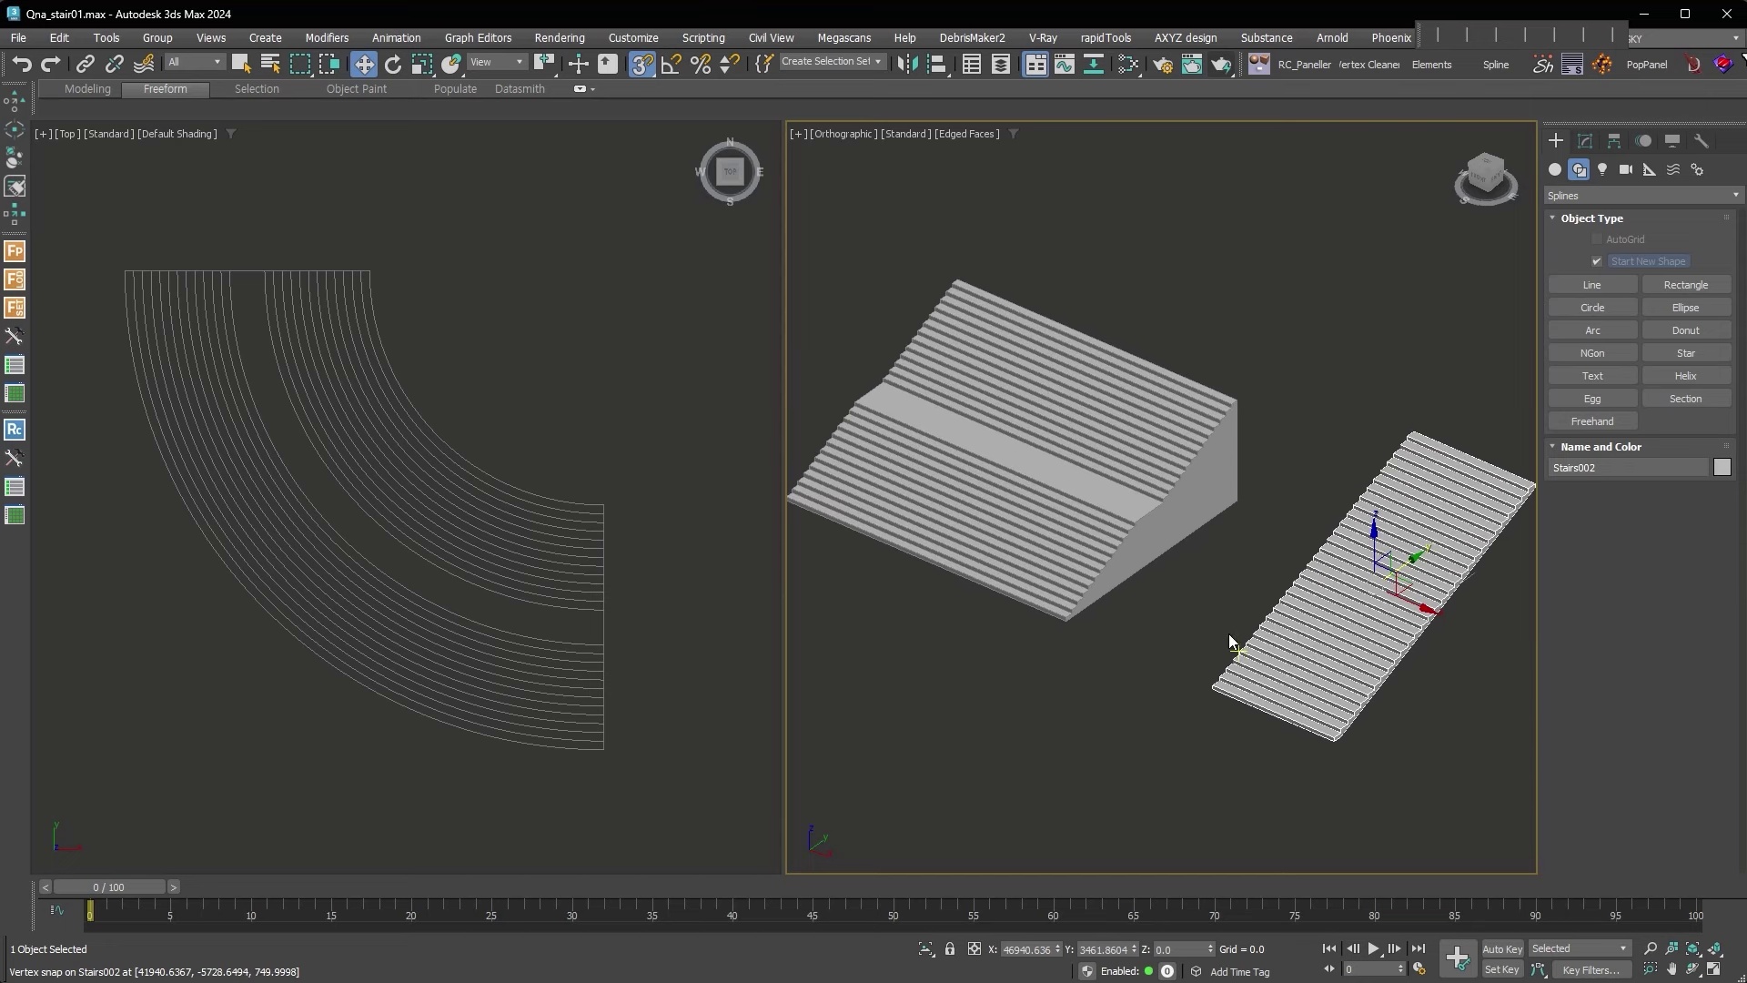